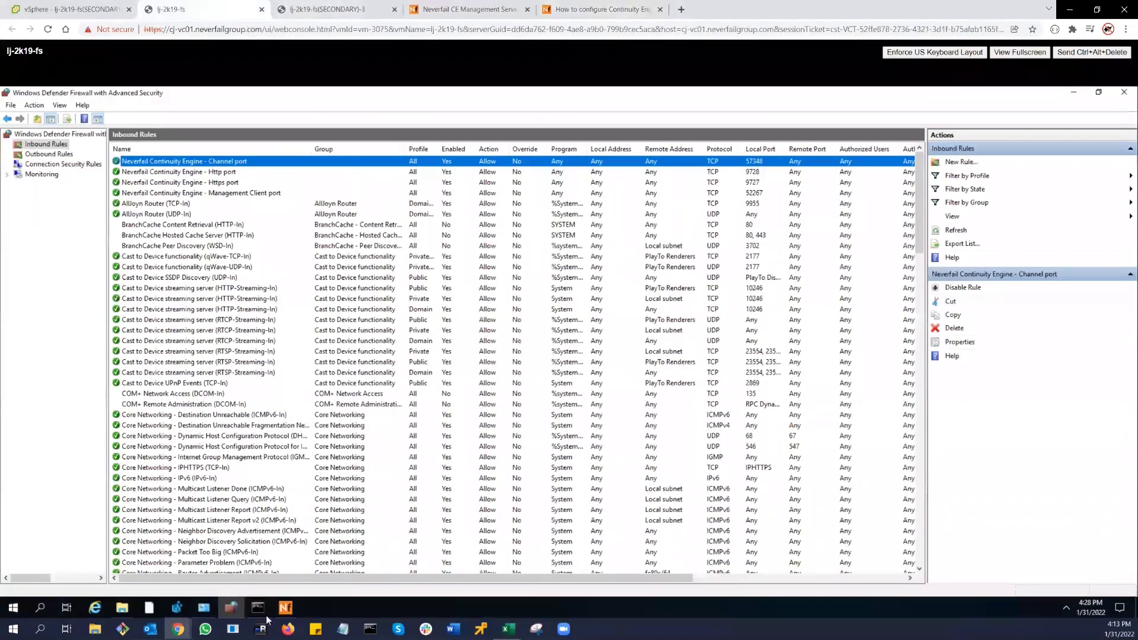
- Bring up Command Prompt on the primary server from the taskbar
{"action": "left_click", "coordinate": [257, 612]}
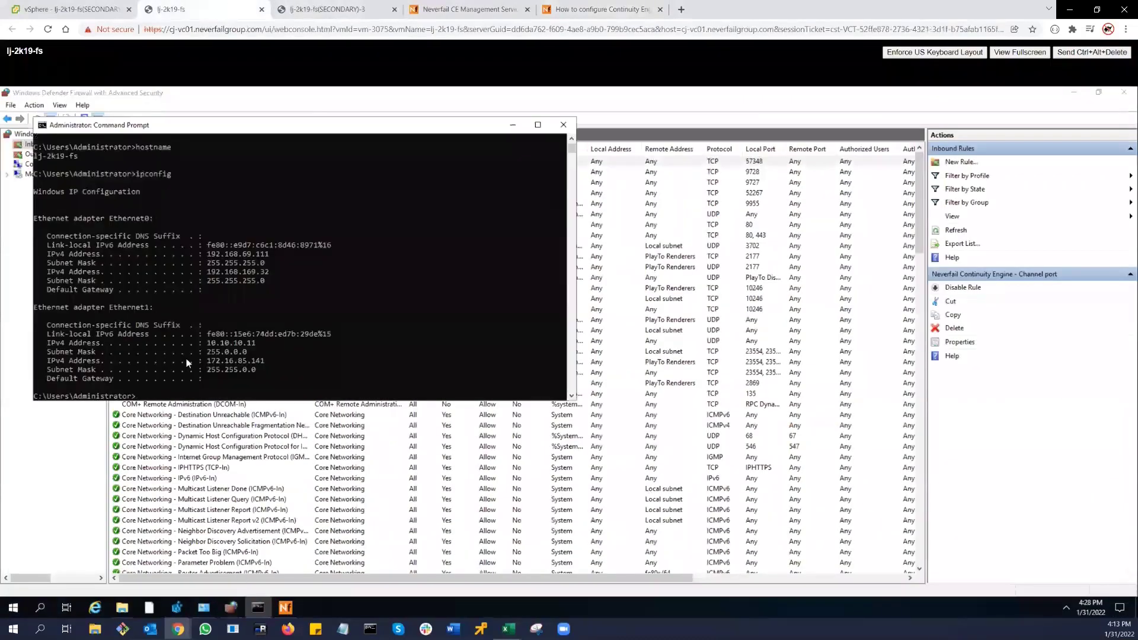
- Confirm host lj-2k19-fs with hostname and ipconfig, and copy channel address 172.16.85.141
{"action": "type", "text": "hostname"}
{"action": "key", "text": "Return"}
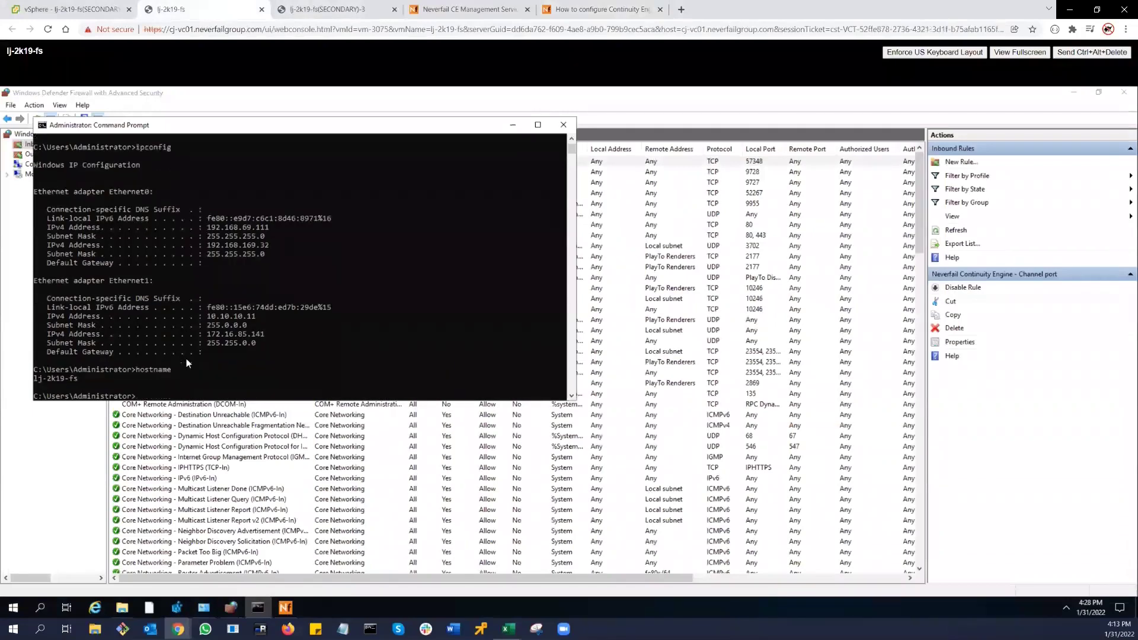
{"action": "key", "text": "Up"}
{"action": "key", "text": "Up"}
{"action": "key", "text": "Return"}
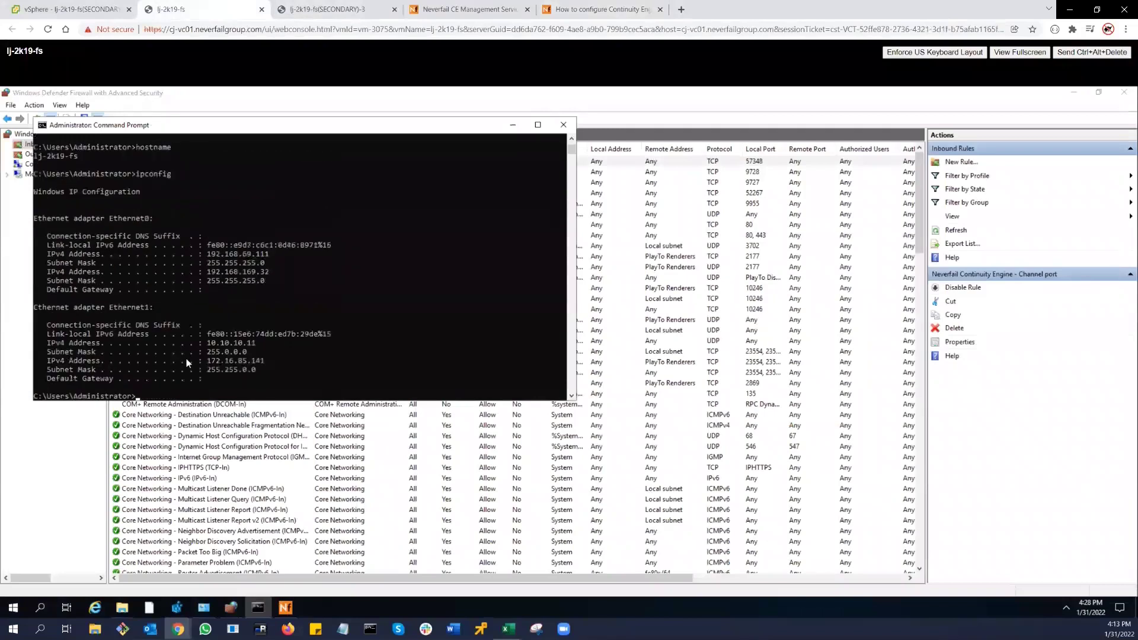
{"action": "left_click_drag", "start_coordinate": [267, 359], "coordinate": [210, 364]}
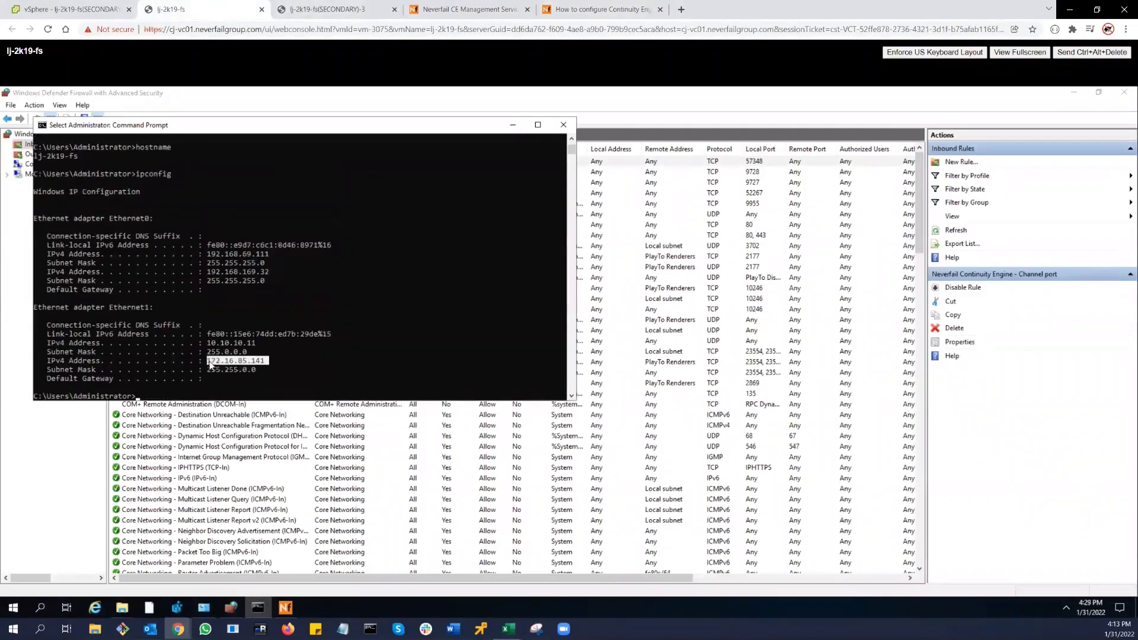
{"action": "right_click", "coordinate": [246, 371]}
- Match 172.16.85.141 against the Neverfail status page, then return to the firewall overview
{"action": "left_click", "coordinate": [467, 8]}
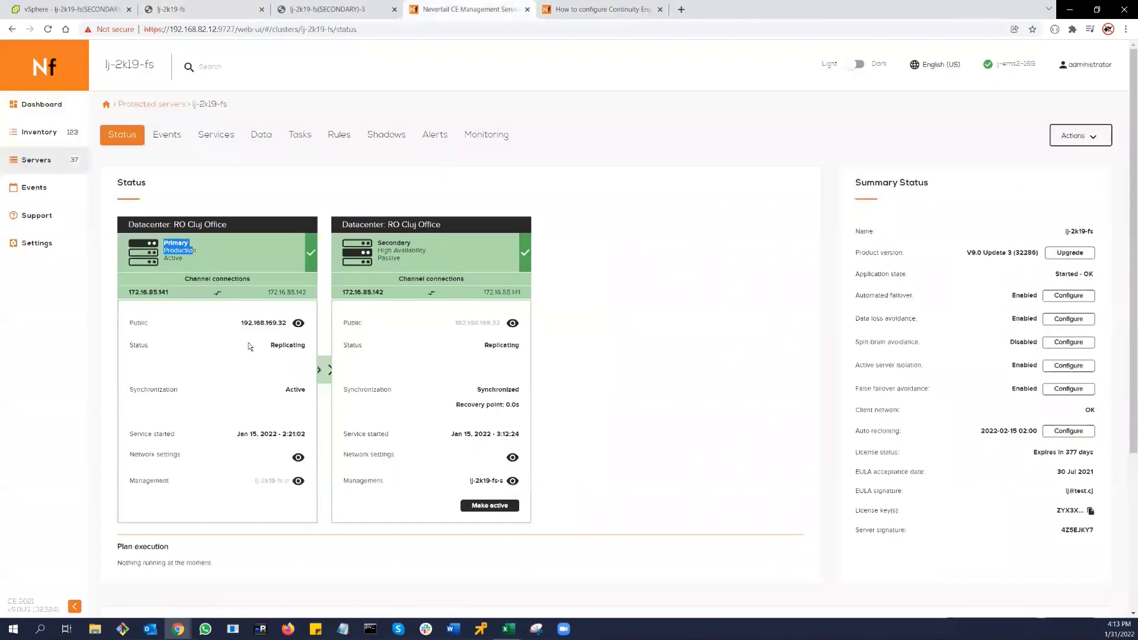
{"action": "left_click_drag", "start_coordinate": [171, 292], "coordinate": [131, 292]}
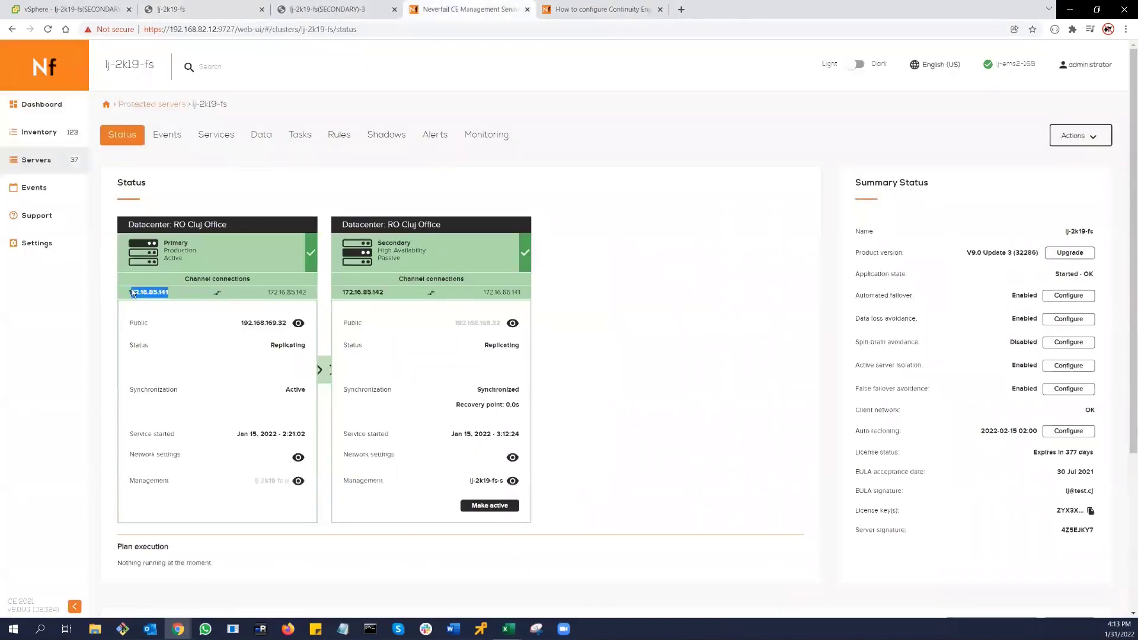
{"action": "left_click", "coordinate": [217, 14]}
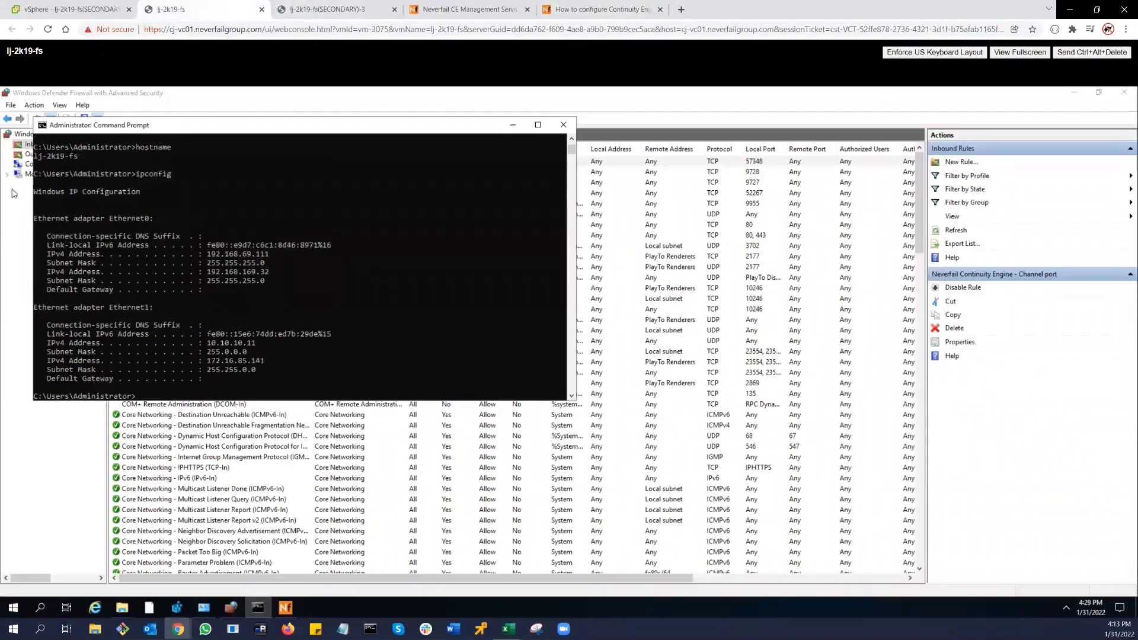
{"action": "left_click", "coordinate": [32, 138]}
{"action": "left_click", "coordinate": [32, 136]}
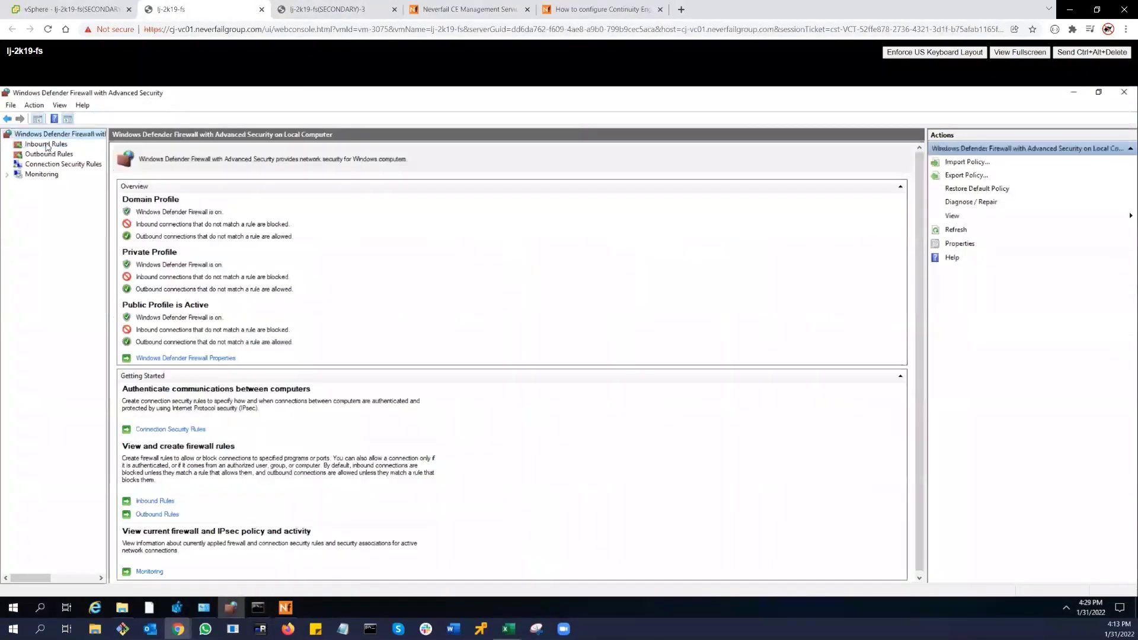
- Scope the Channel port rule's local addresses to 172.16.85.141
{"action": "left_click", "coordinate": [47, 146]}
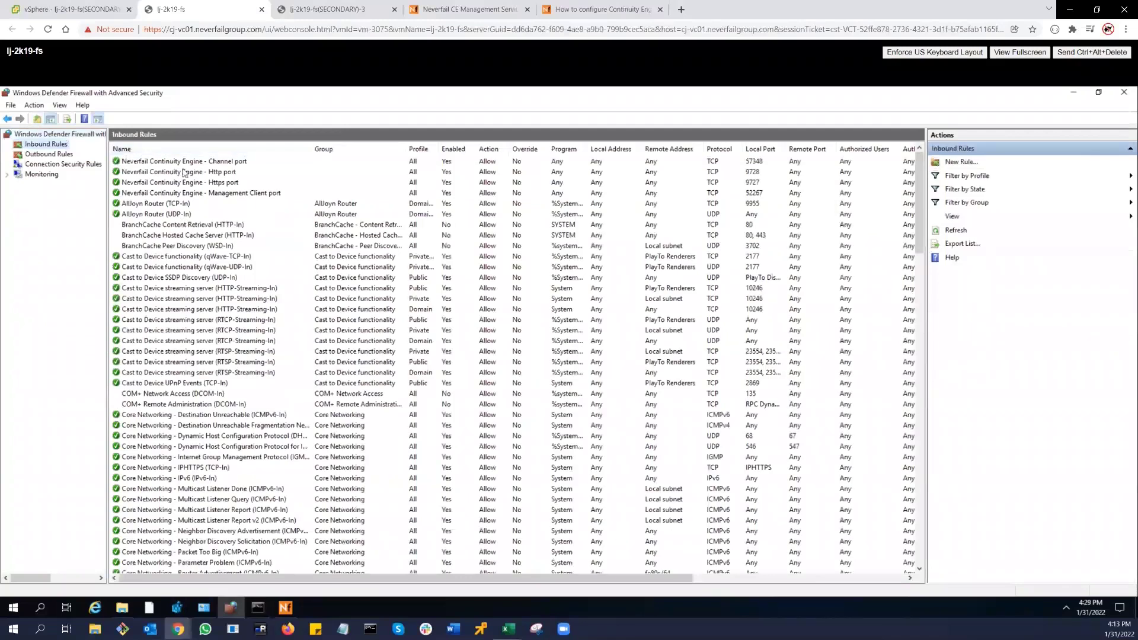
{"action": "left_click", "coordinate": [237, 163]}
{"action": "double_click", "coordinate": [238, 162]}
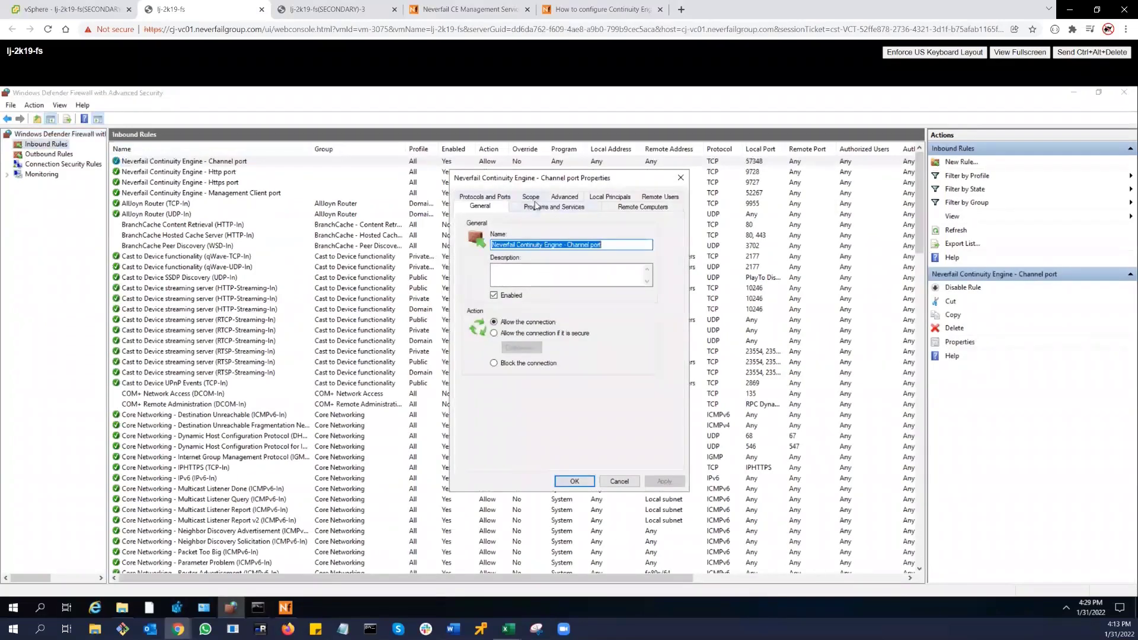
{"action": "left_click", "coordinate": [531, 197]}
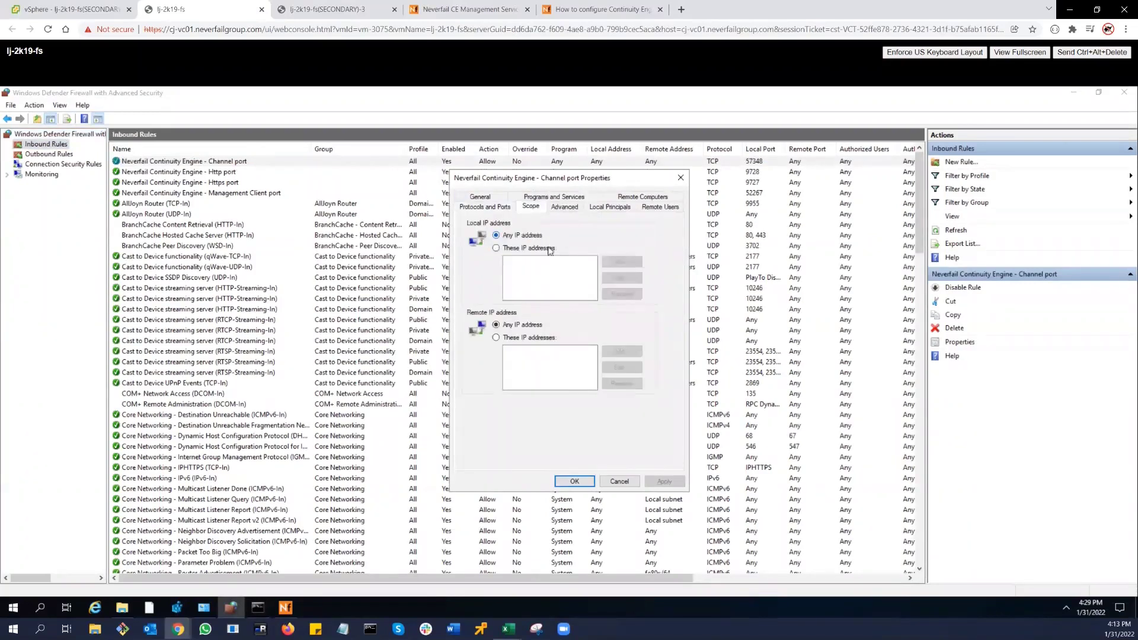
{"action": "left_click", "coordinate": [510, 247]}
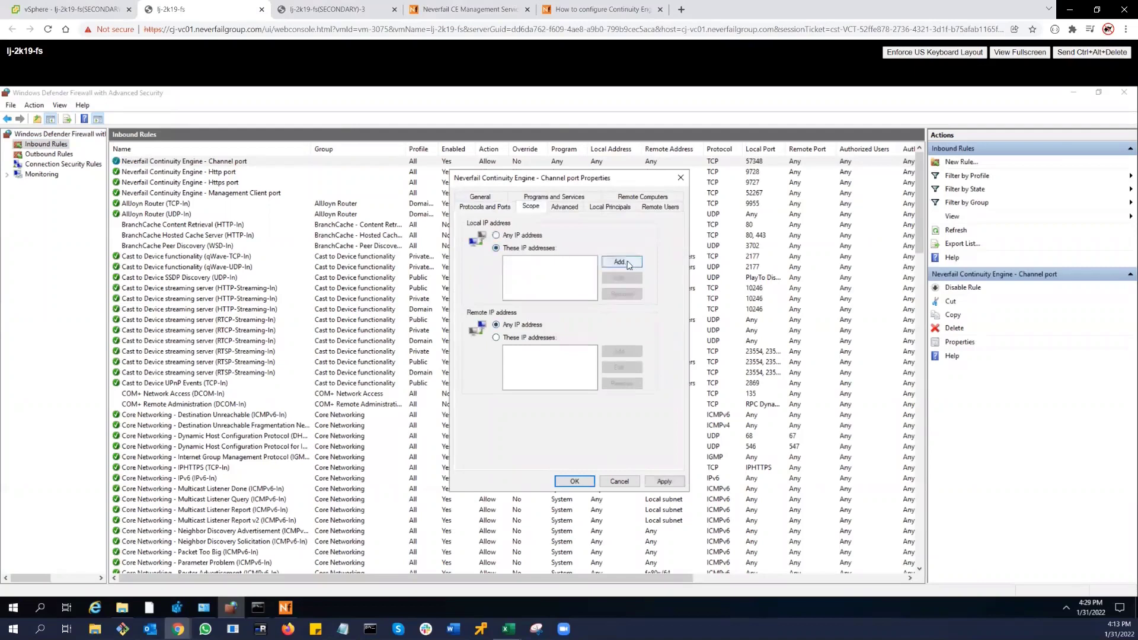
{"action": "left_click", "coordinate": [621, 261]}
{"action": "type", "text": "172.16.85.141"}
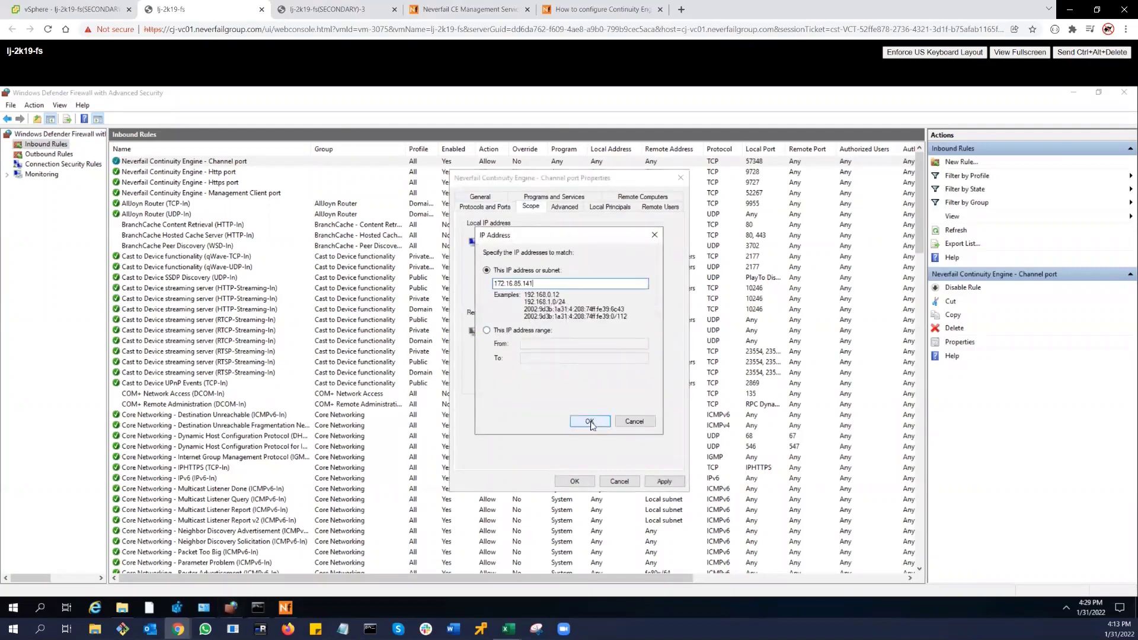
{"action": "left_click", "coordinate": [589, 421]}
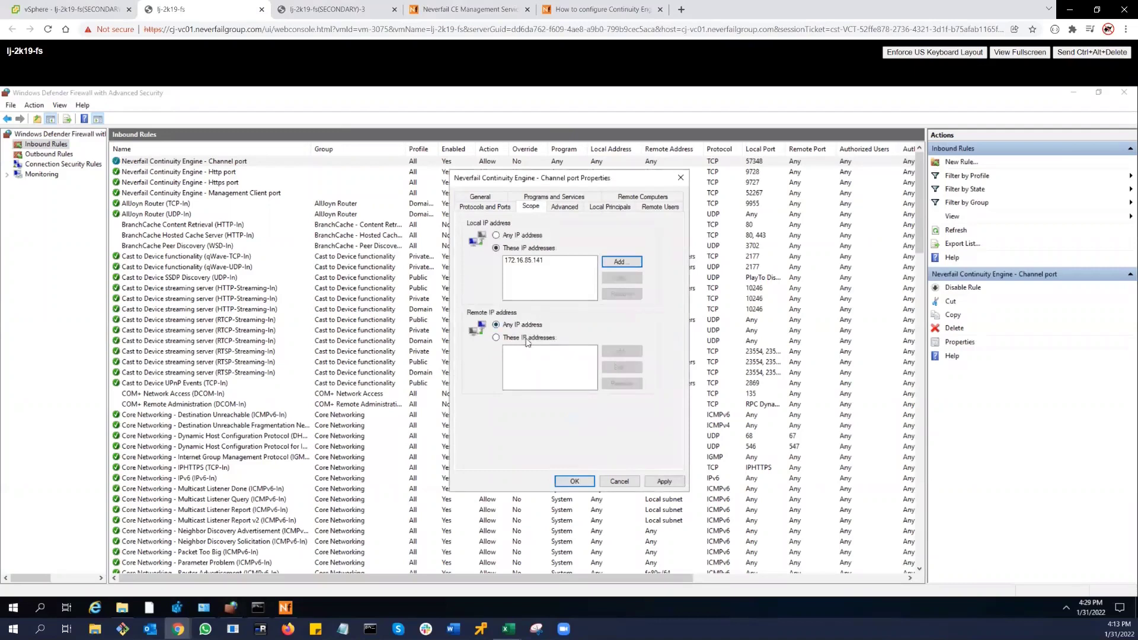
- Add remote address 172.16.85.142 to the rule's scope and apply the change
{"action": "left_click", "coordinate": [522, 339]}
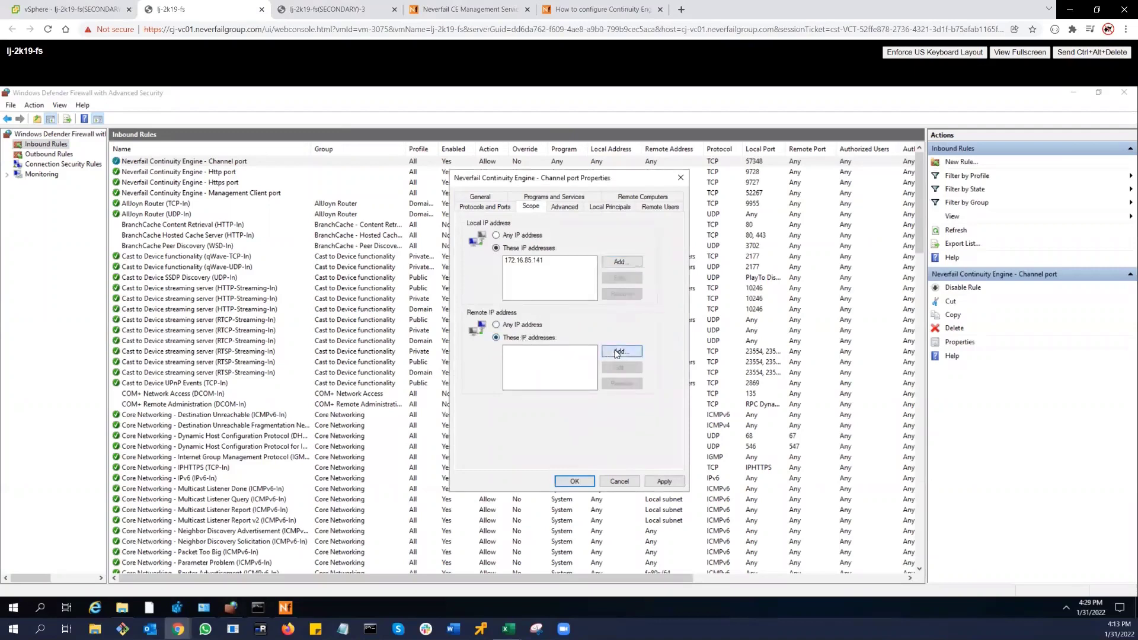
{"action": "left_click", "coordinate": [622, 351]}
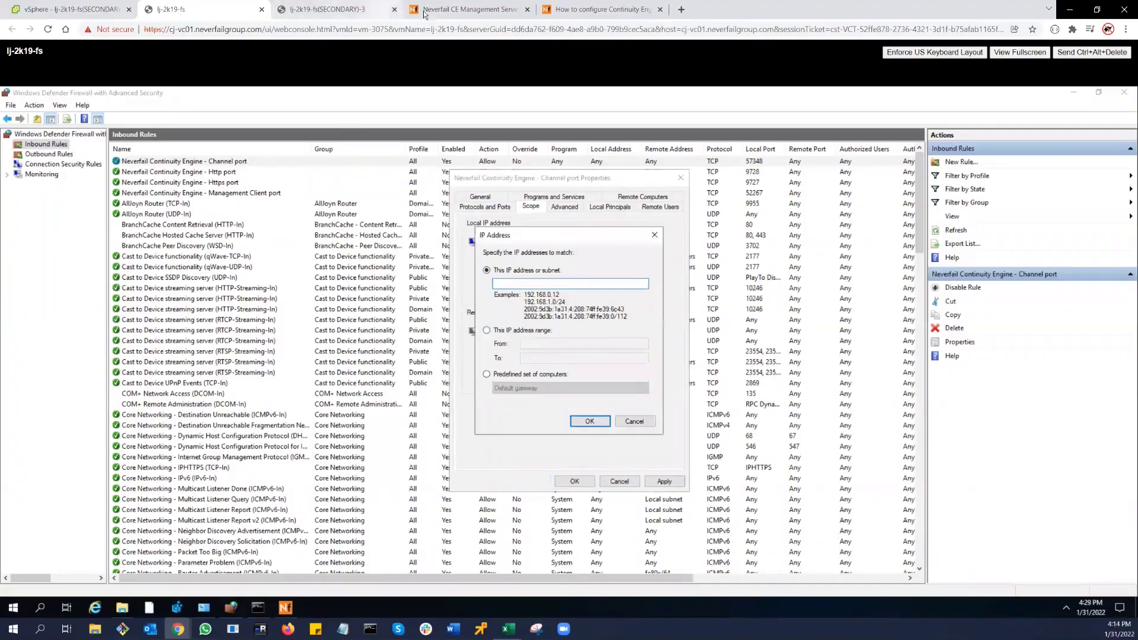
{"action": "left_click", "coordinate": [435, 9]}
{"action": "left_click_drag", "start_coordinate": [268, 291], "coordinate": [308, 291]}
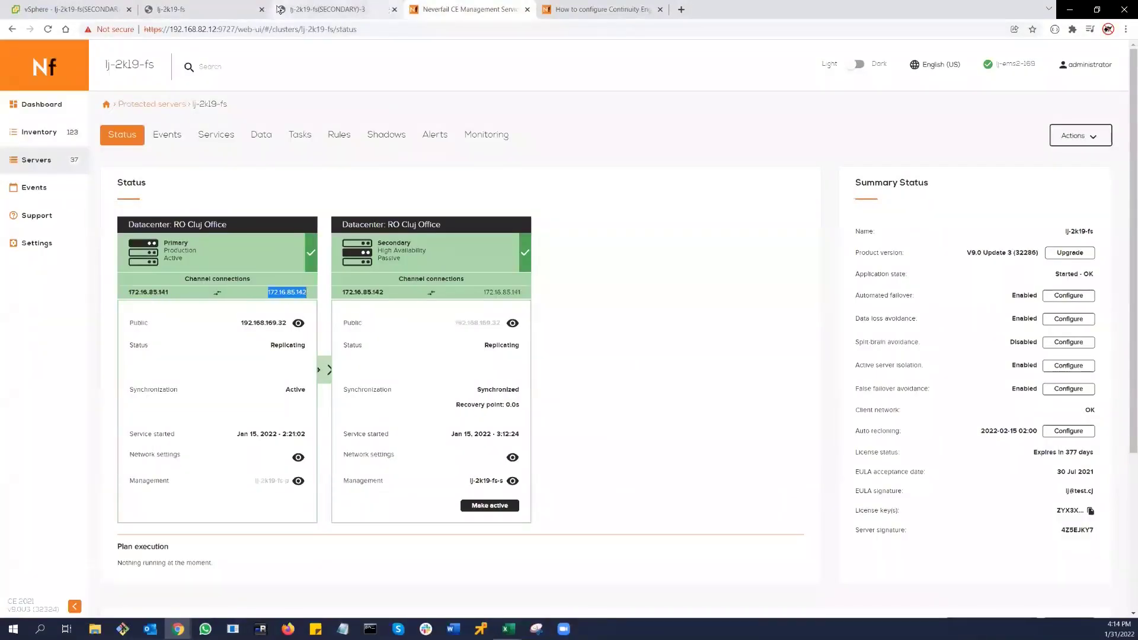
{"action": "left_click", "coordinate": [224, 13]}
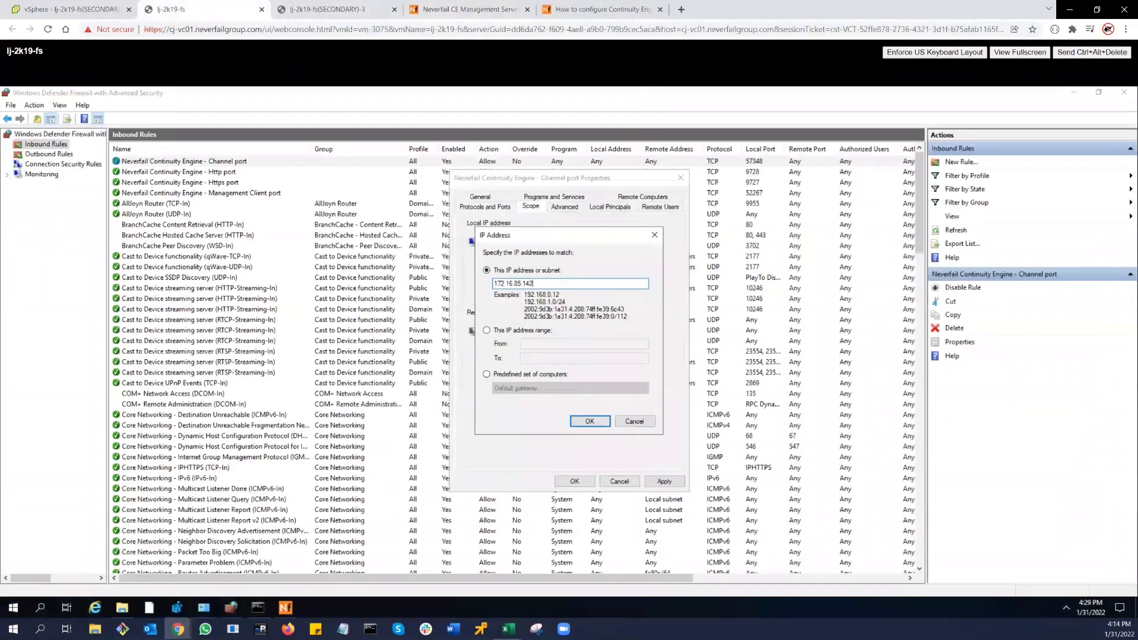
{"action": "left_click", "coordinate": [590, 421]}
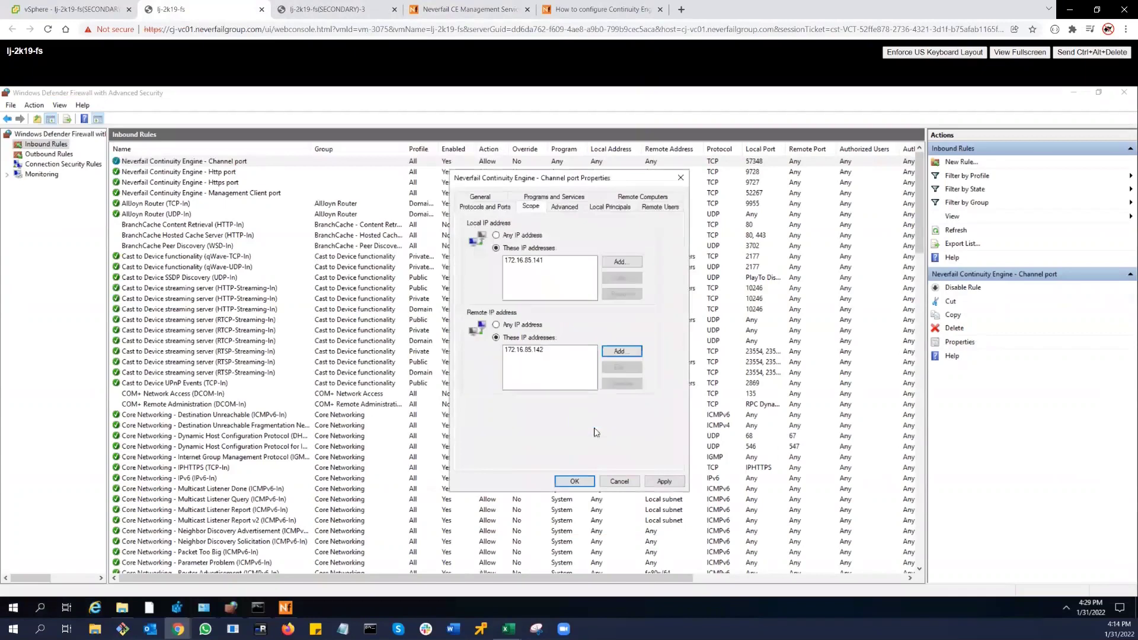
{"action": "left_click", "coordinate": [664, 482]}
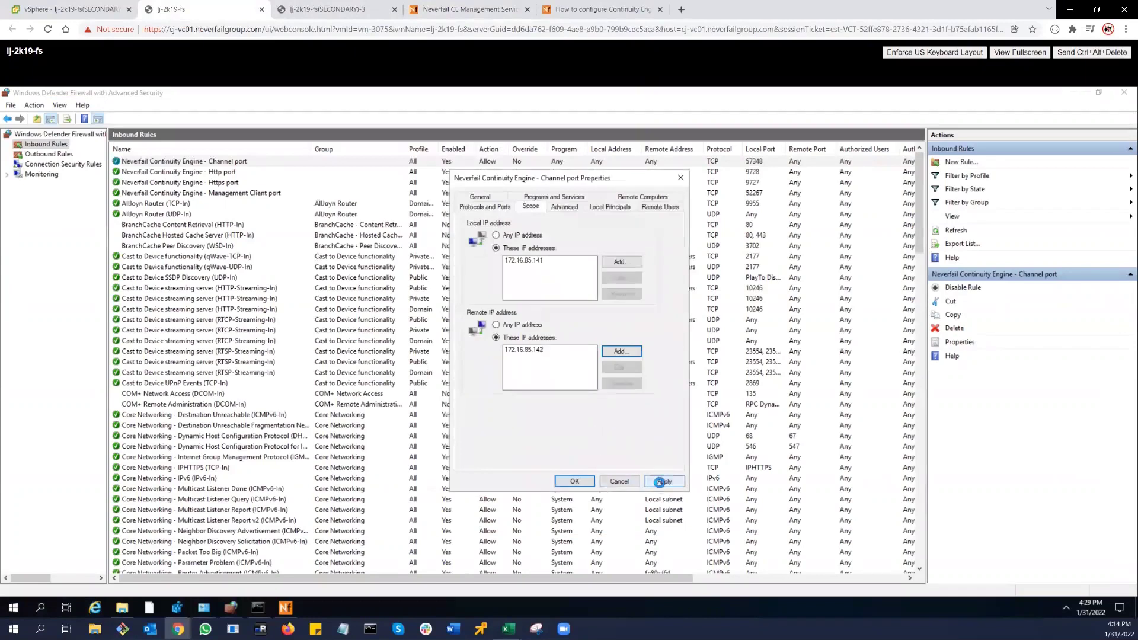
{"action": "left_click", "coordinate": [583, 482]}
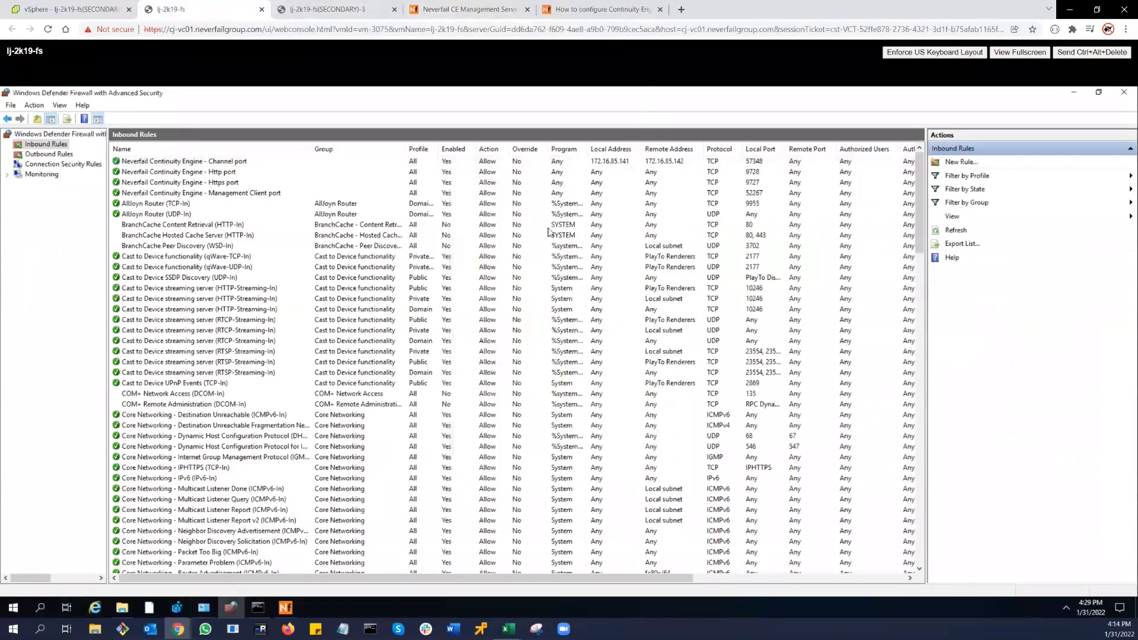
- Note the Secondary server on the status page and bring up the secondary's Command Prompt
{"action": "left_click", "coordinate": [457, 11]}
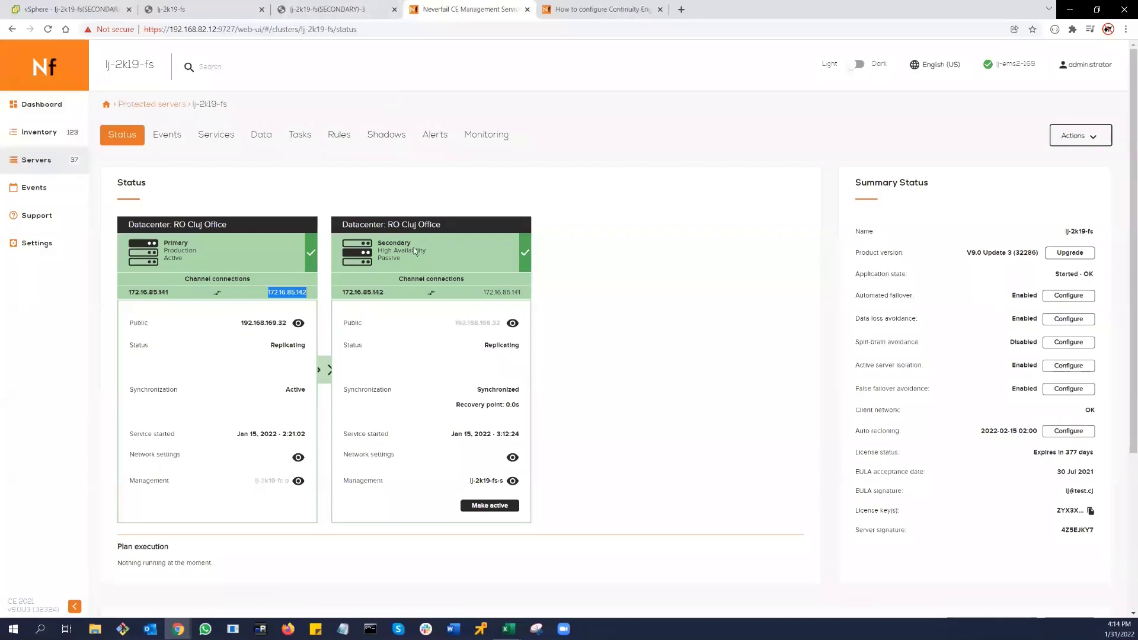
{"action": "left_click_drag", "start_coordinate": [411, 244], "coordinate": [381, 244]}
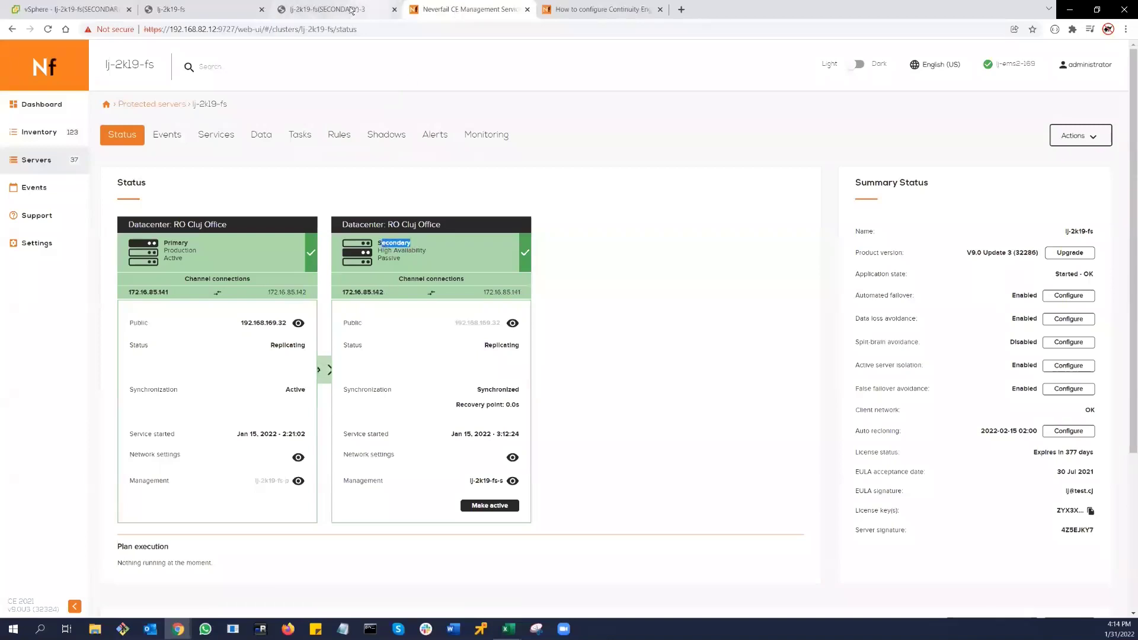
{"action": "left_click", "coordinate": [350, 10]}
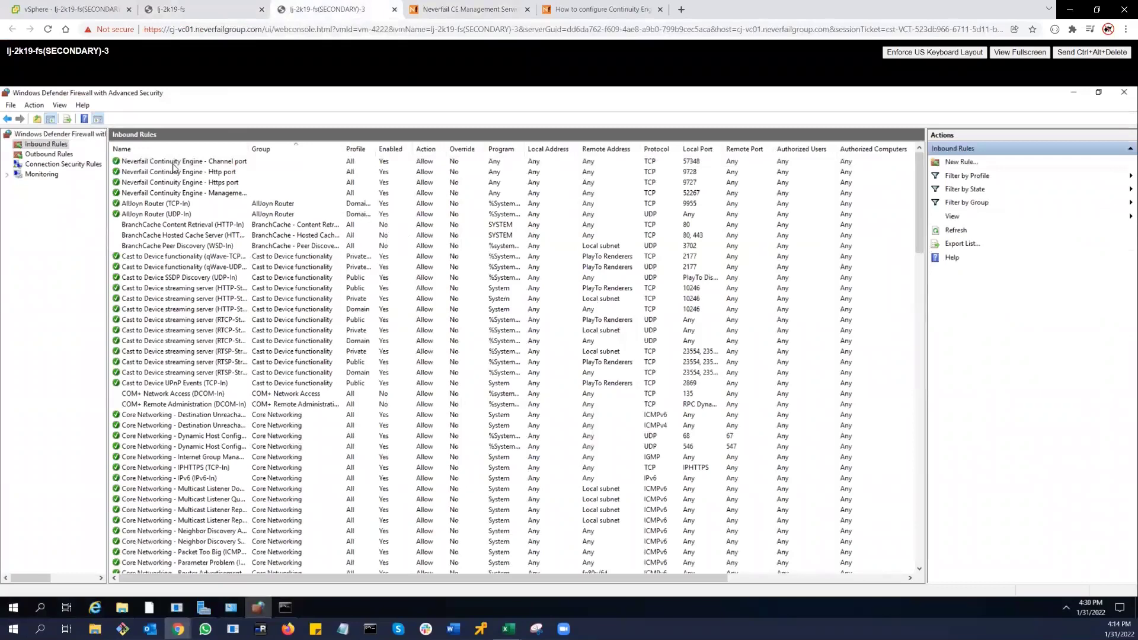
{"action": "left_click", "coordinate": [285, 608]}
- Confirm host lj-2k19-fs-s via hostname and ipconfig, and copy channel address 172.16.85.142
{"action": "type", "text": "hostname"}
{"action": "key", "text": "Return"}
{"action": "key", "text": "Up"}
{"action": "key", "text": "Up"}
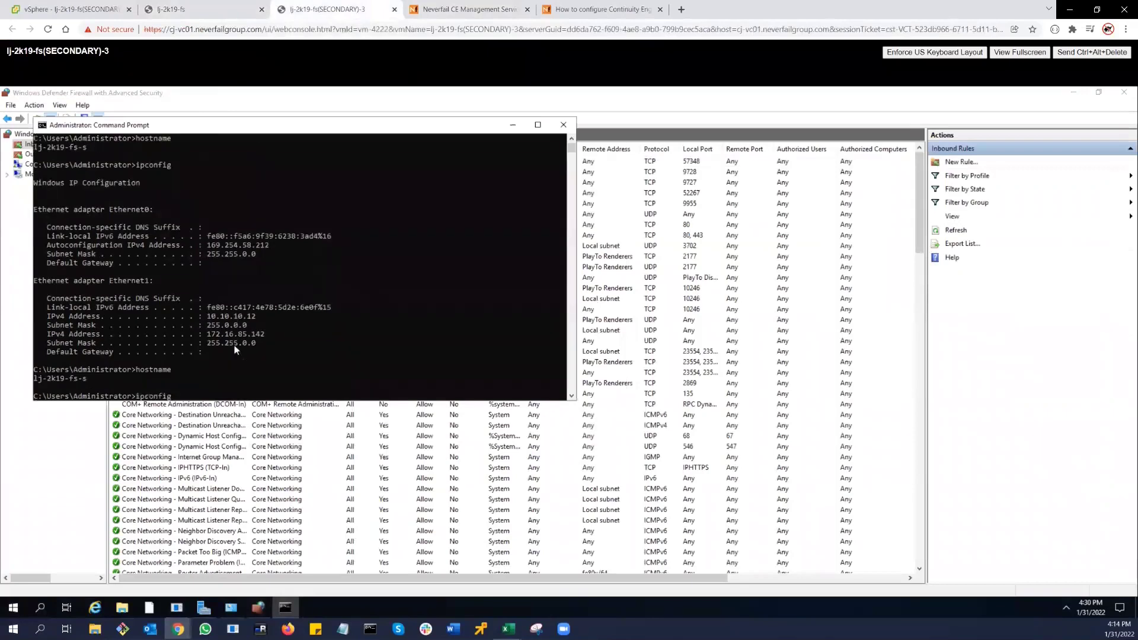
{"action": "key", "text": "Return"}
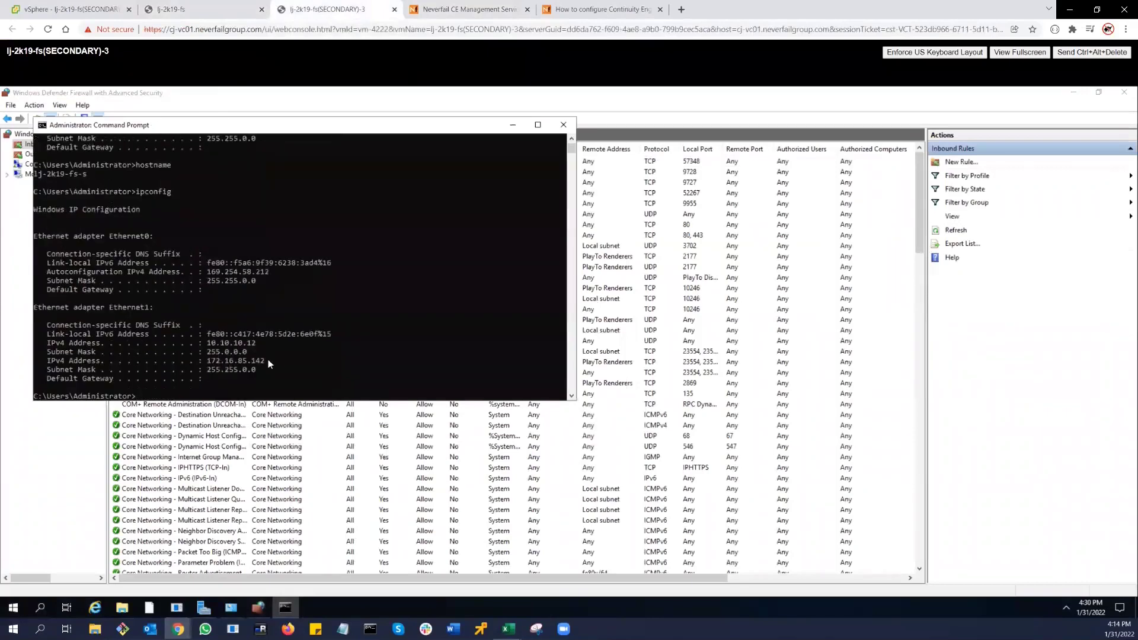
{"action": "left_click_drag", "start_coordinate": [266, 361], "coordinate": [207, 362]}
{"action": "key", "text": "ctrl+c"}
{"action": "left_click", "coordinate": [642, 123]}
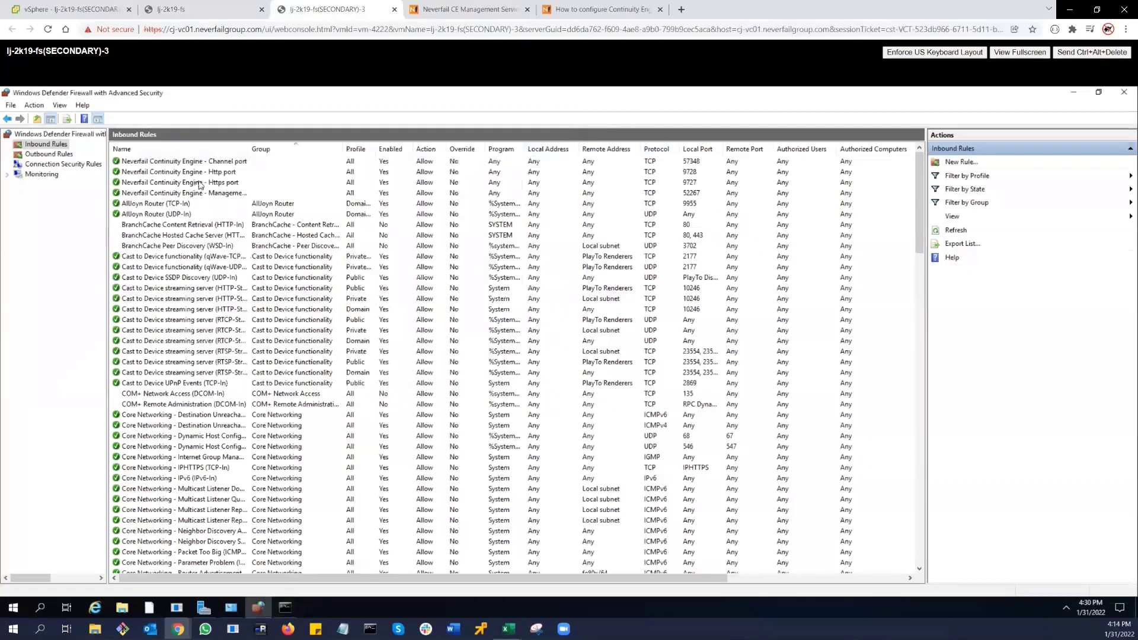
- Scope the secondary's Channel port rule local addresses to 172.16.85.142
{"action": "double_click", "coordinate": [207, 163]}
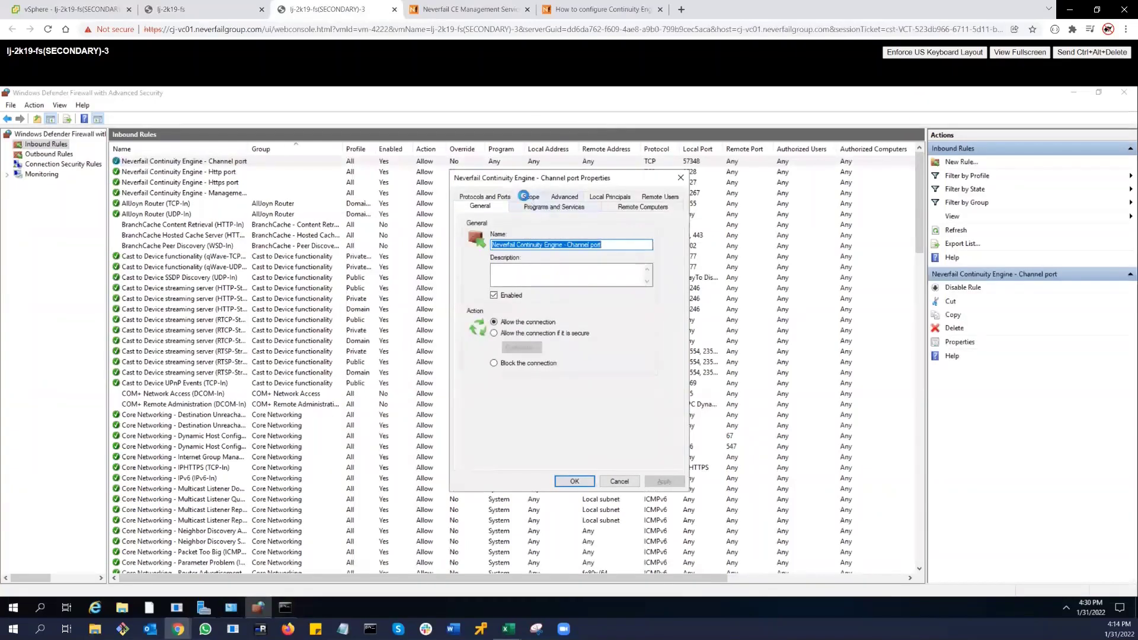
{"action": "left_click", "coordinate": [527, 197]}
{"action": "left_click", "coordinate": [527, 249]}
{"action": "left_click", "coordinate": [619, 263]}
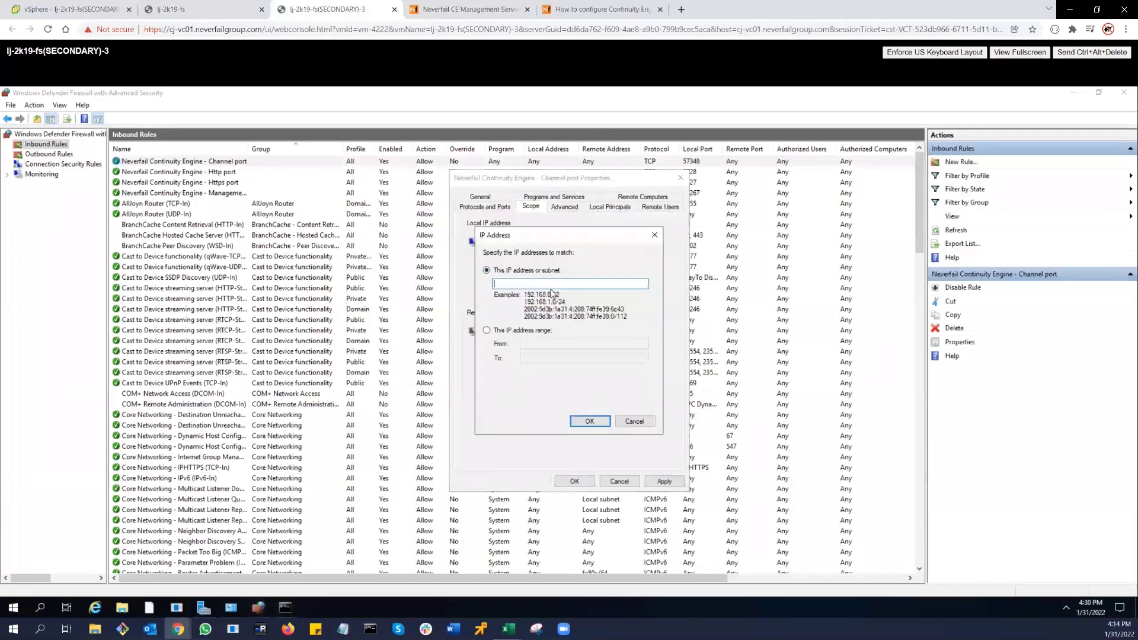
{"action": "key", "text": "ctrl+v"}
{"action": "left_click", "coordinate": [590, 421]}
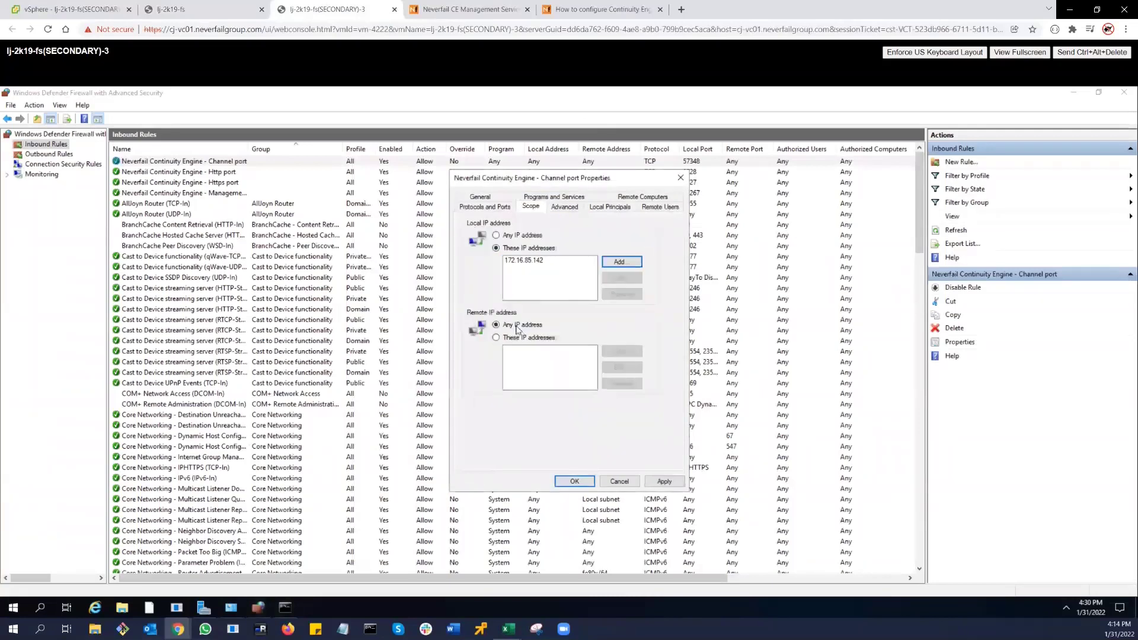
- Add remote address 172.16.85.141 to the rule's scope and apply the change
{"action": "left_click", "coordinate": [516, 340]}
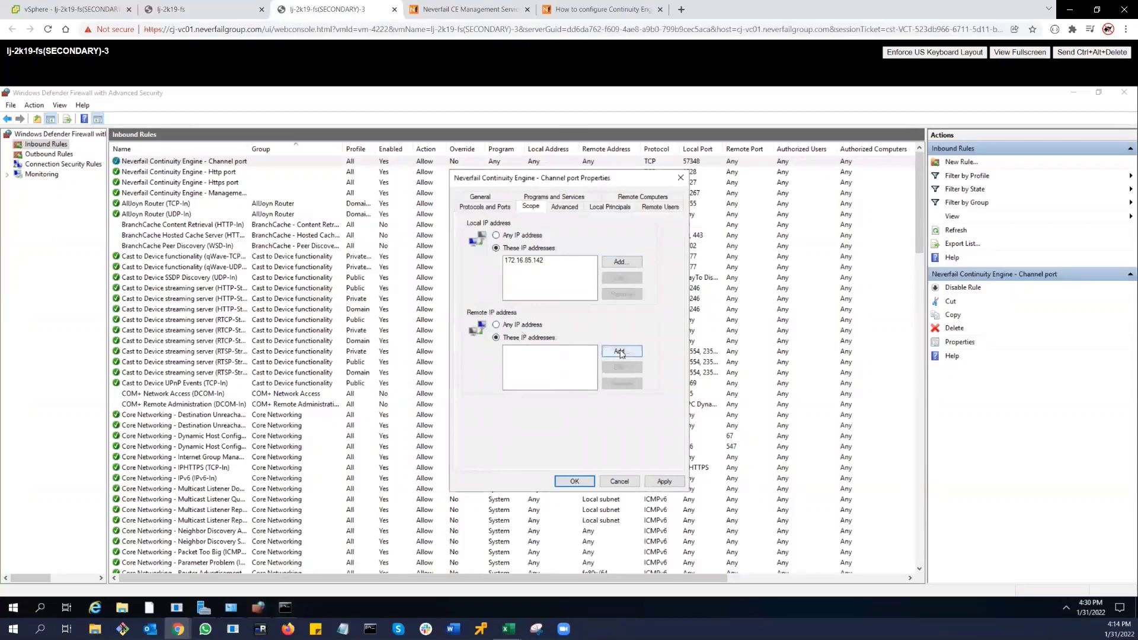
{"action": "left_click", "coordinate": [617, 352]}
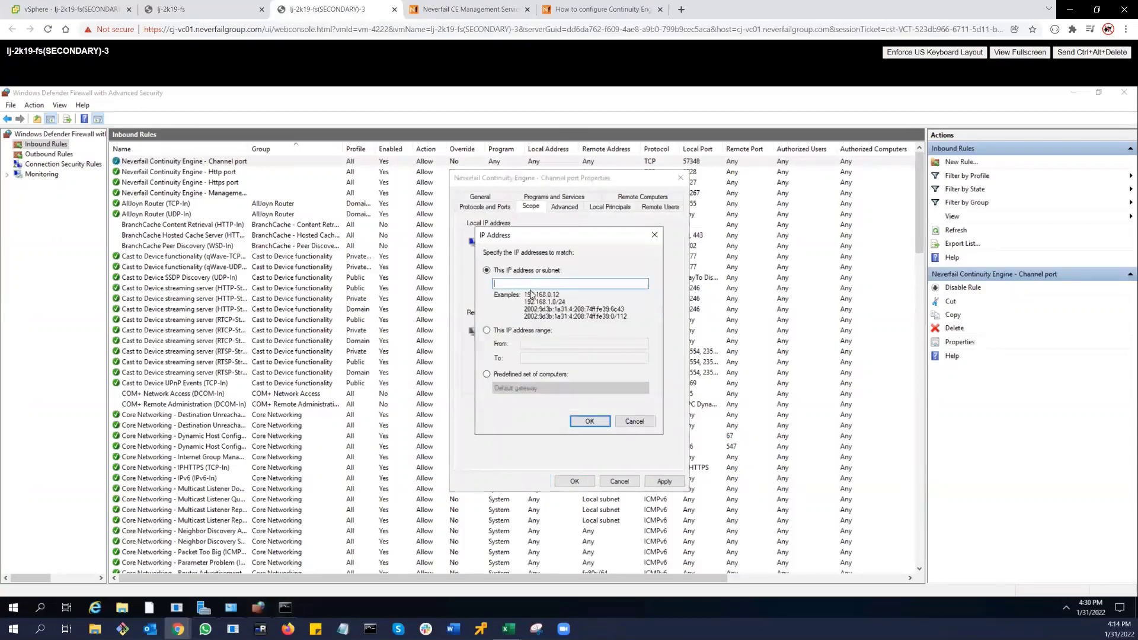
{"action": "key", "text": "ctrl+v"}
{"action": "left_click", "coordinate": [471, 10]}
{"action": "left_click_drag", "start_coordinate": [484, 292], "coordinate": [517, 294]}
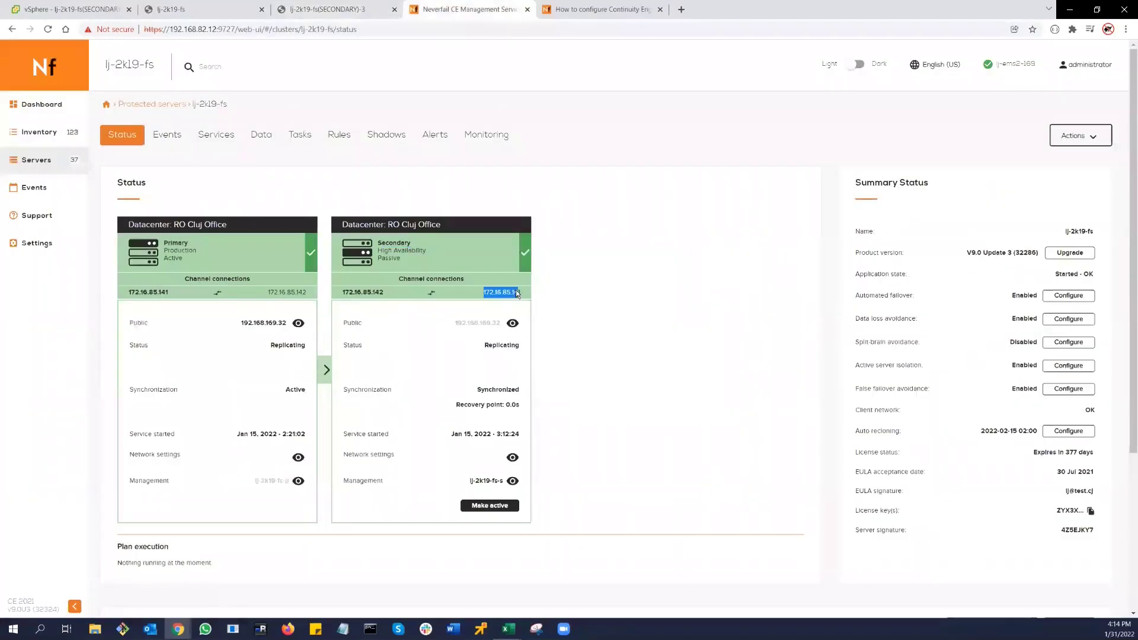
{"action": "left_click", "coordinate": [375, 11]}
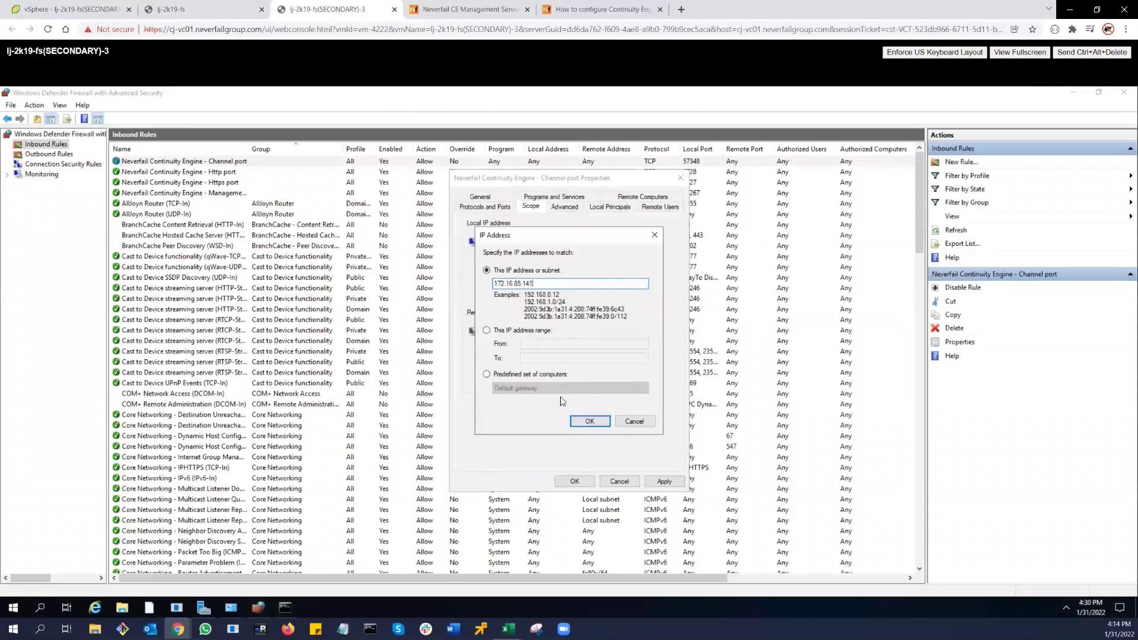
{"action": "left_click", "coordinate": [590, 421]}
{"action": "left_click", "coordinate": [665, 482]}
{"action": "left_click", "coordinate": [574, 482]}
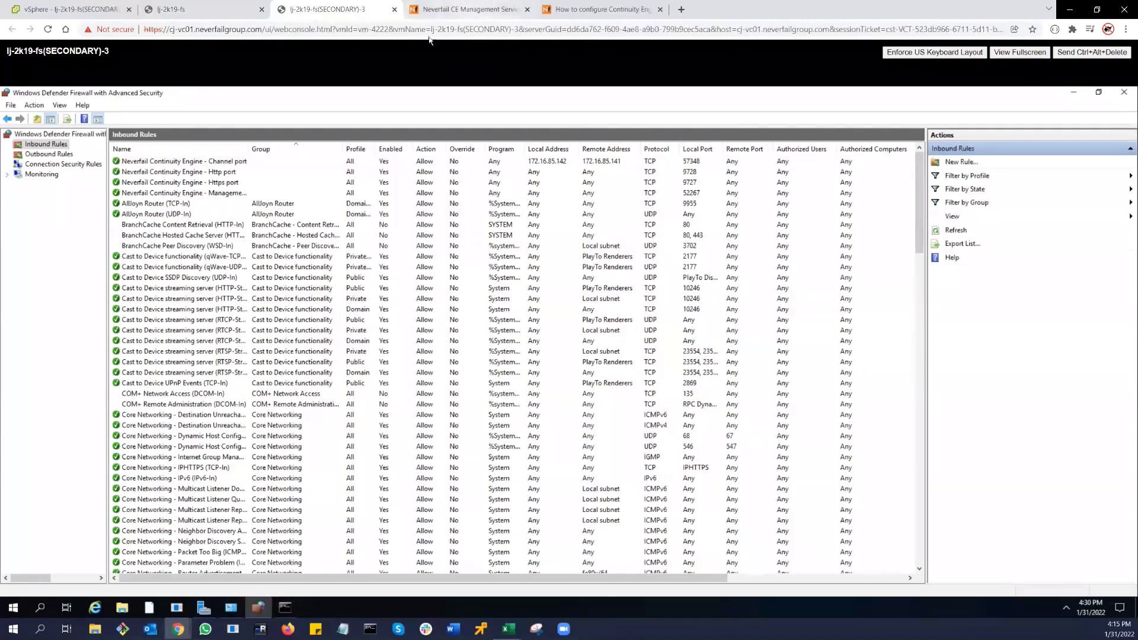
{"action": "left_click", "coordinate": [468, 12]}
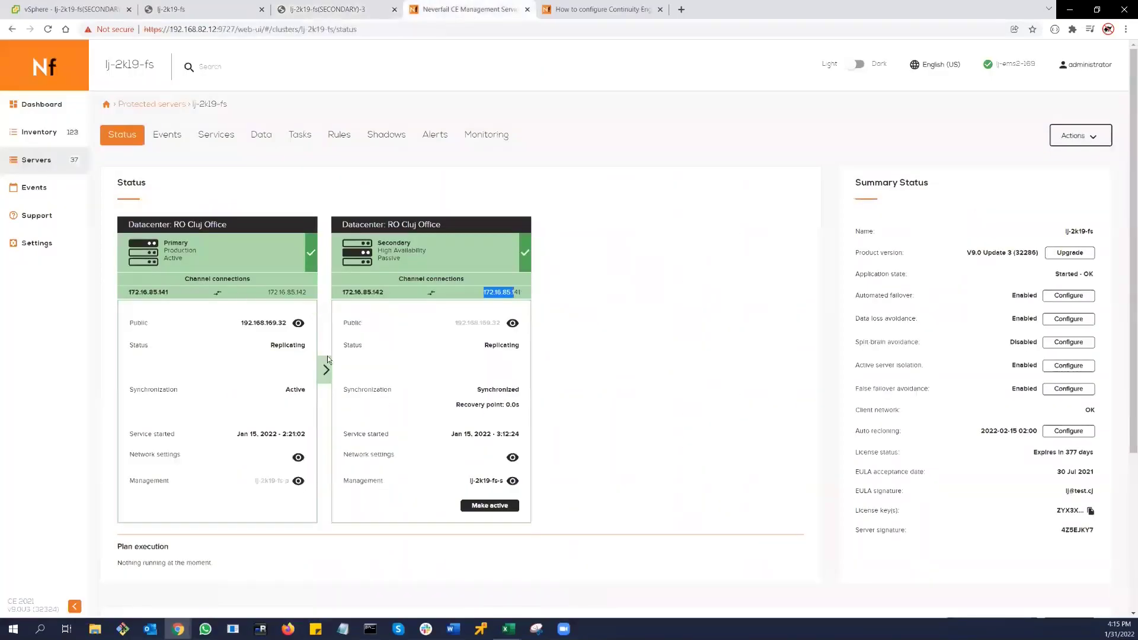
- Check localhost's Data traffic view shows the 172.16.85.141–172.16.85.142 channel Connected
{"action": "left_click", "coordinate": [188, 13]}
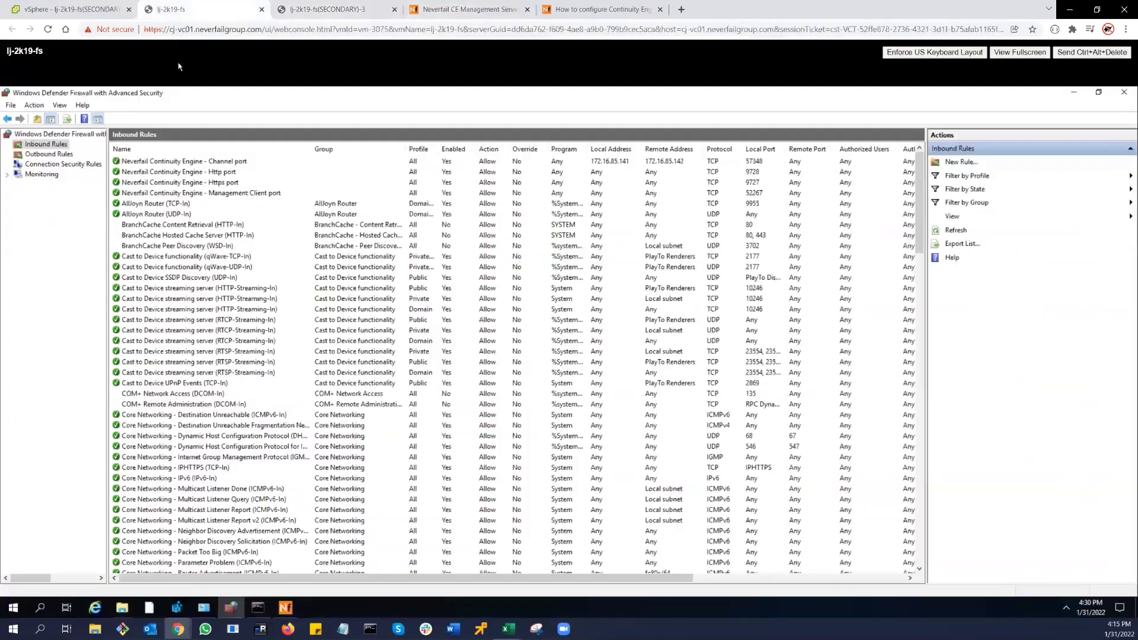
{"action": "left_click", "coordinate": [290, 609]}
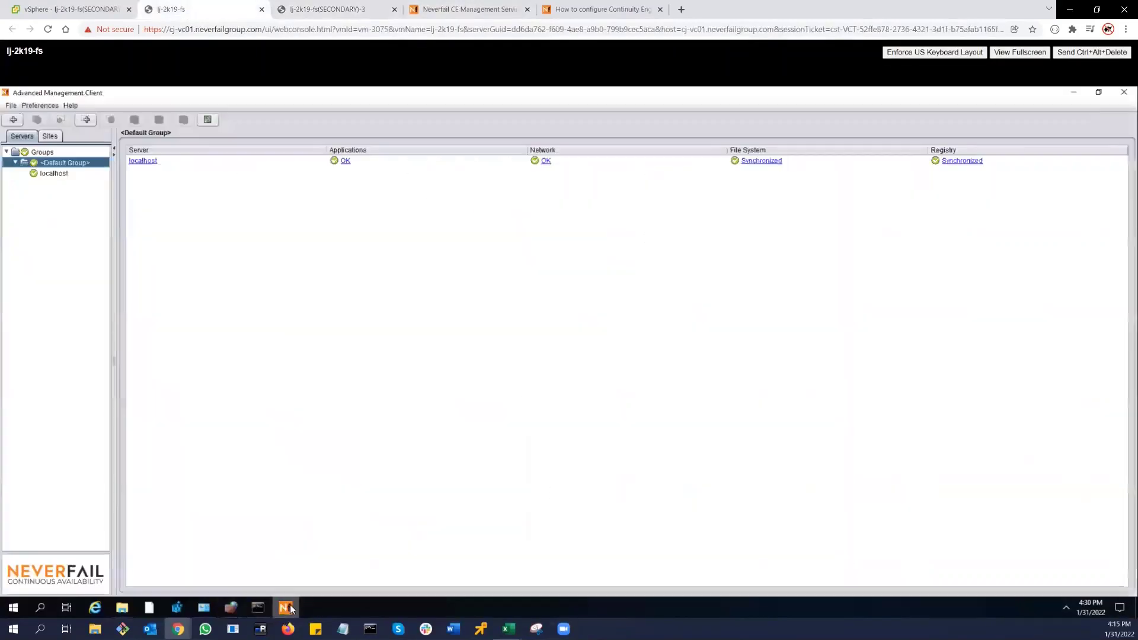
{"action": "left_click", "coordinate": [142, 162]}
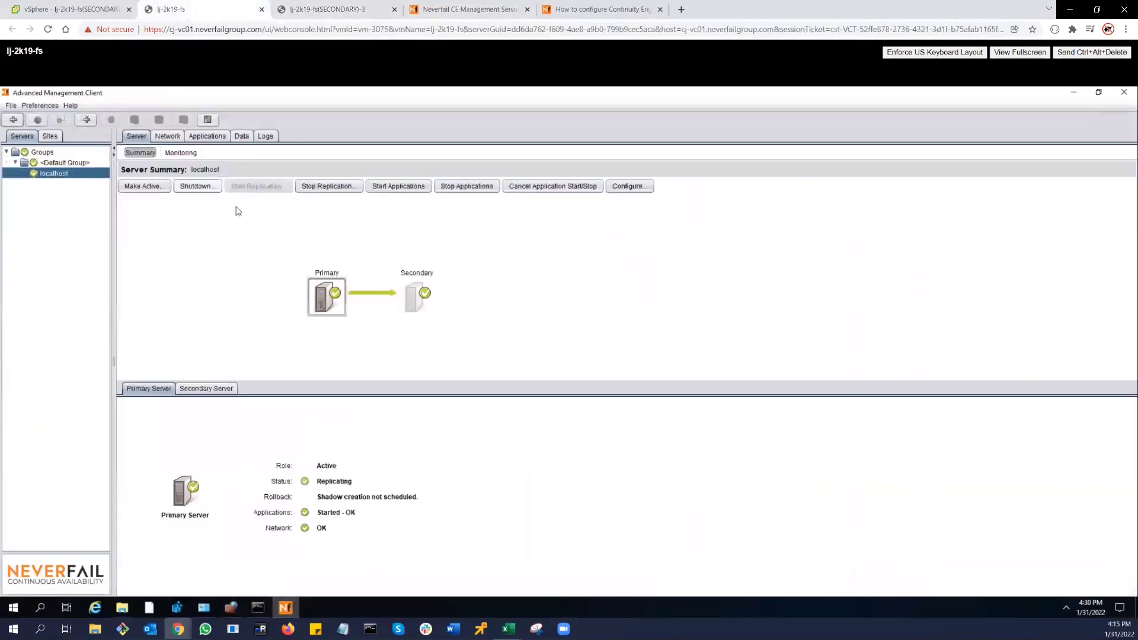
{"action": "left_click", "coordinate": [242, 138]}
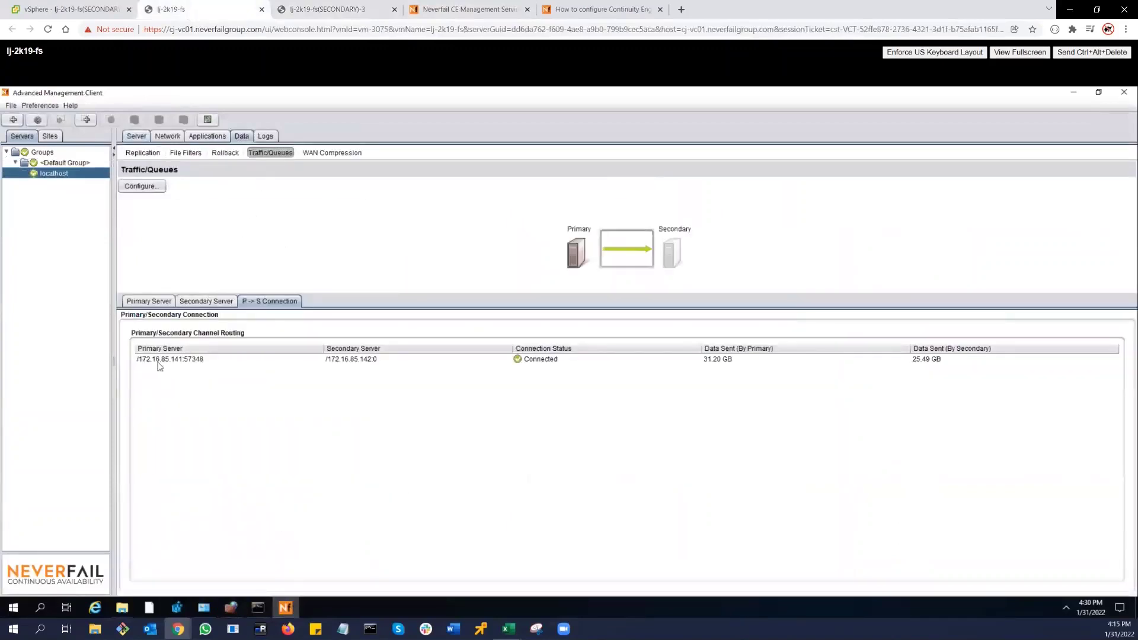
{"action": "left_click", "coordinate": [461, 11]}
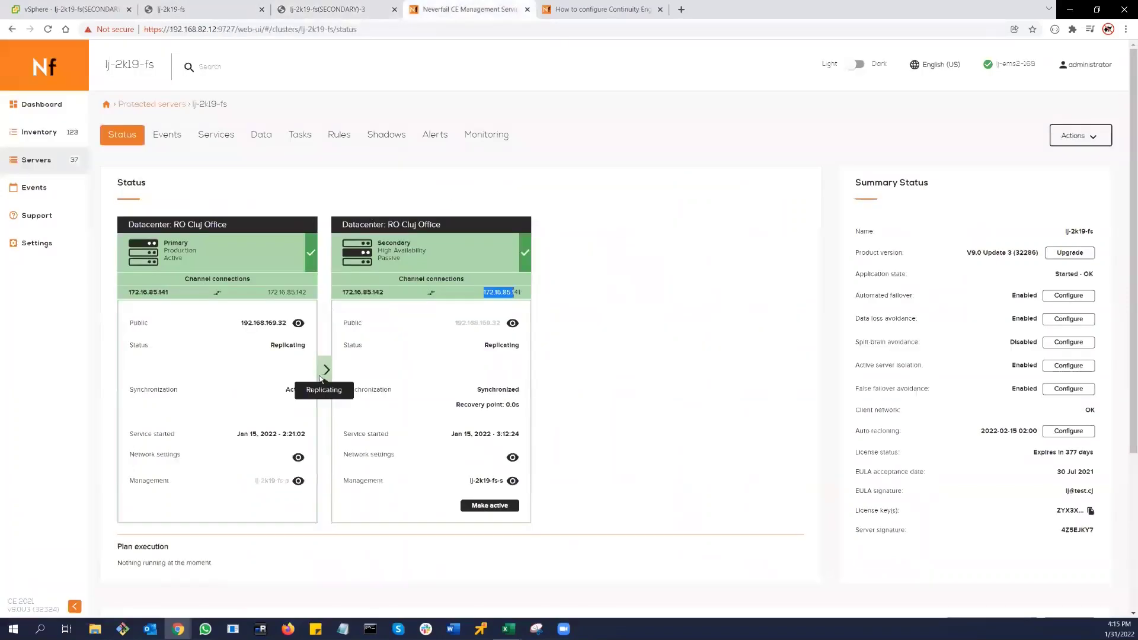
{"action": "left_click", "coordinate": [602, 13]}
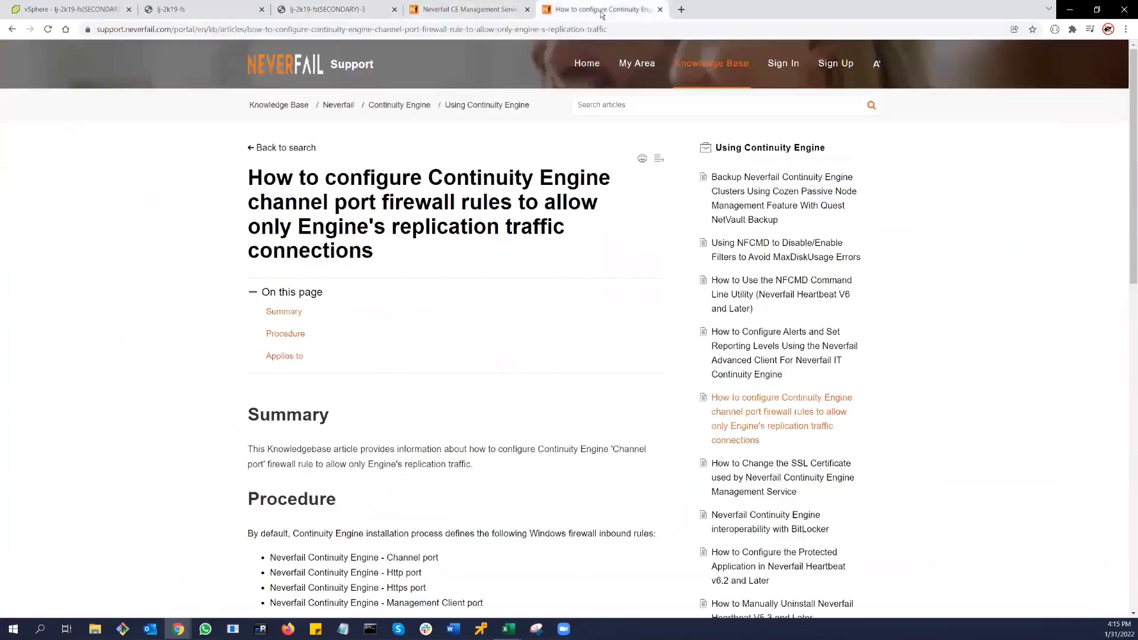
{"action": "left_click", "coordinate": [630, 29]}
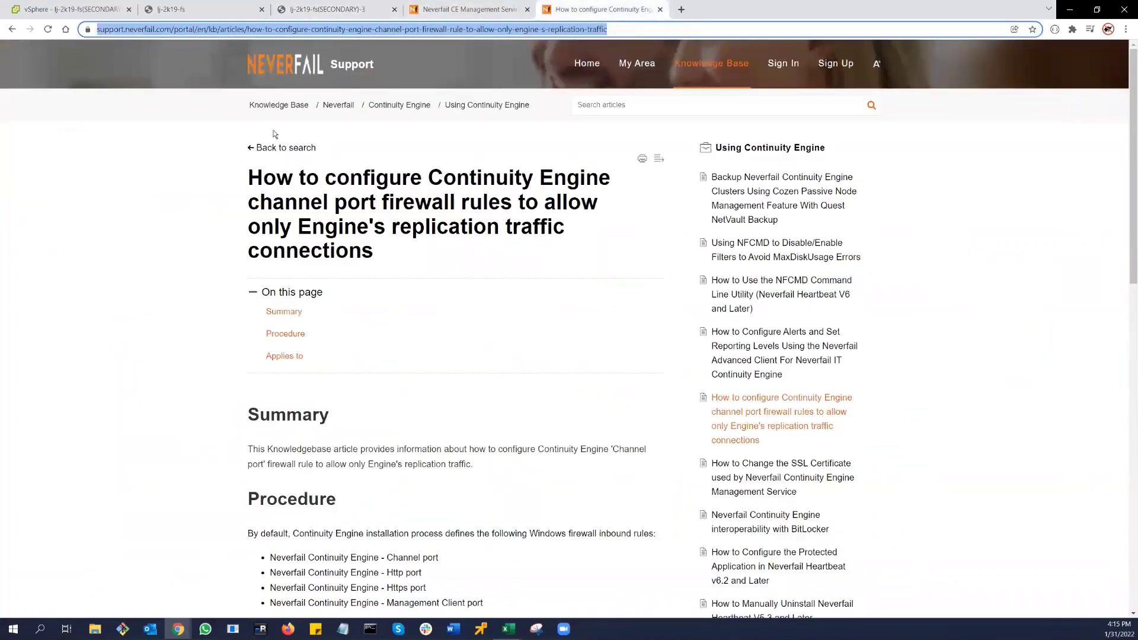
{"action": "scroll", "coordinate": [418, 338], "scroll_direction": "down", "scroll_amount": 5}
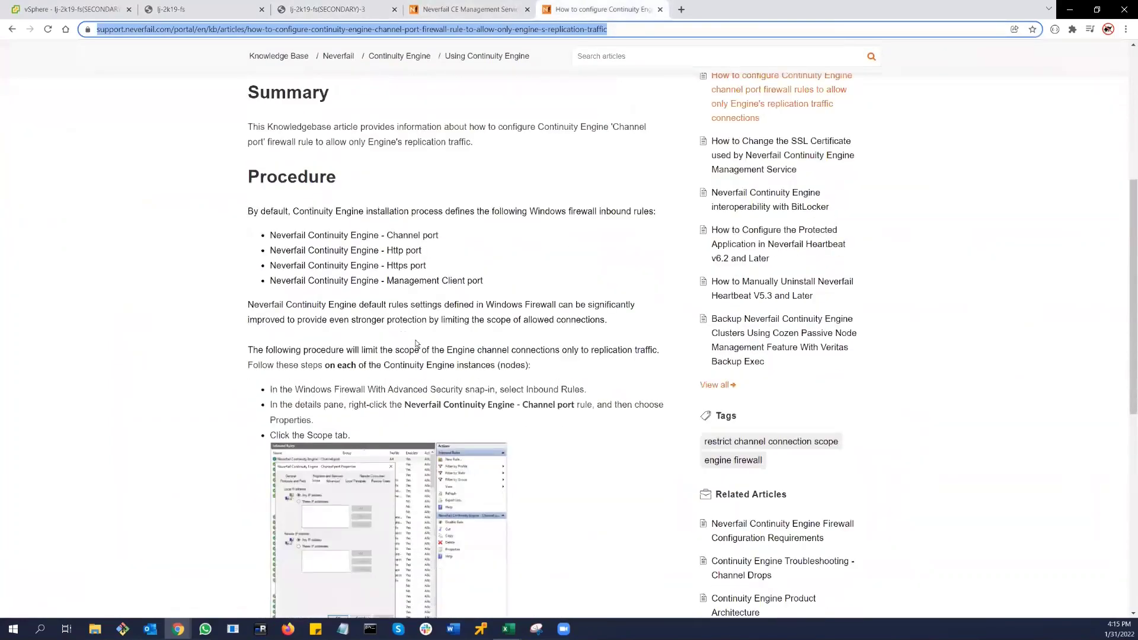
{"action": "scroll", "coordinate": [417, 344], "scroll_direction": "down", "scroll_amount": 2}
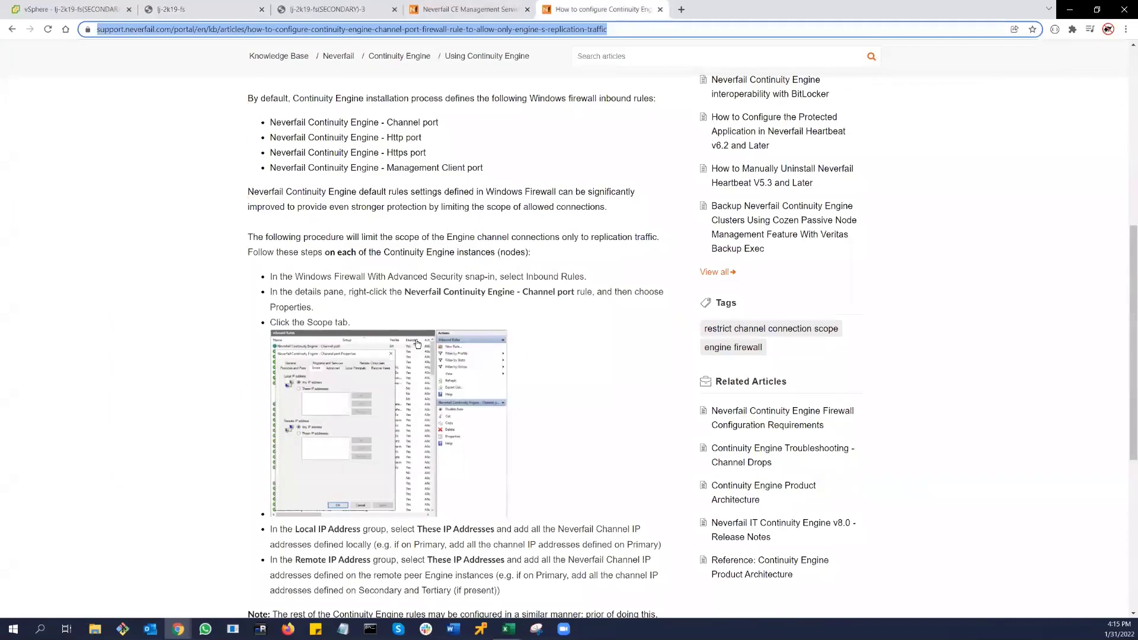
{"action": "scroll", "coordinate": [418, 344], "scroll_direction": "down", "scroll_amount": 5}
{"action": "left_click", "coordinate": [307, 512]}
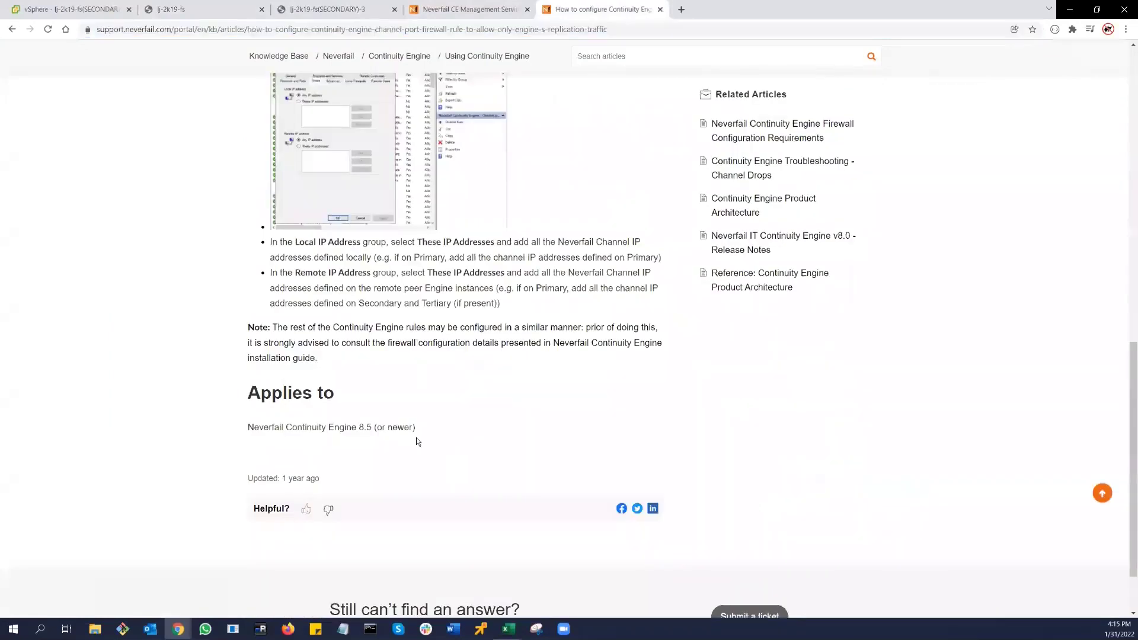
{"action": "scroll", "coordinate": [421, 396], "scroll_direction": "up", "scroll_amount": 4}
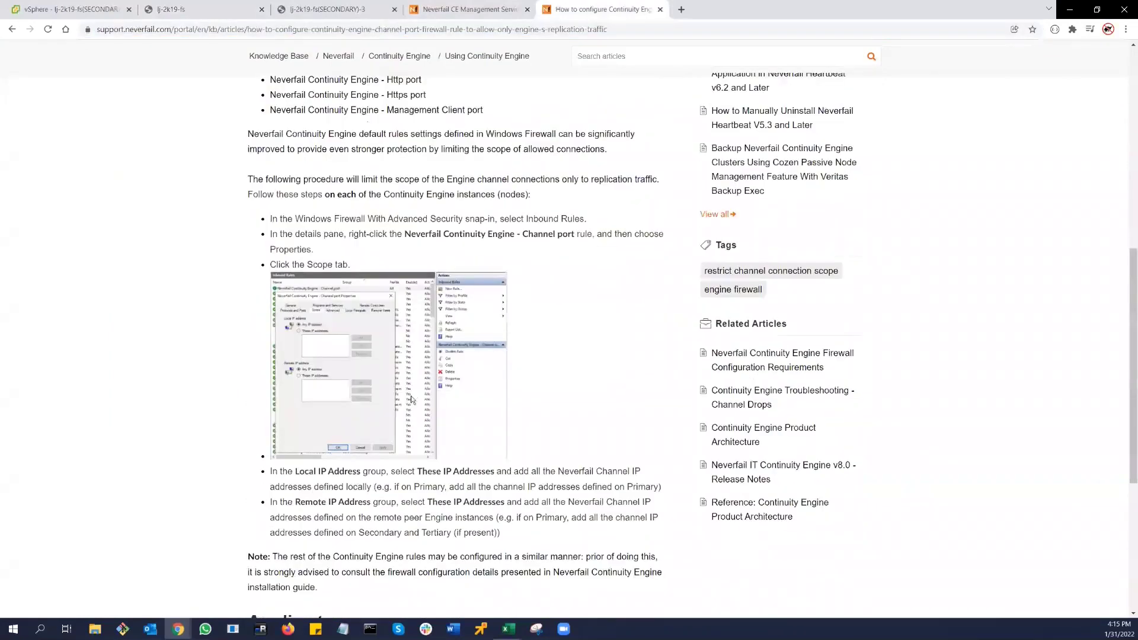
{"action": "scroll", "coordinate": [412, 396], "scroll_direction": "up", "scroll_amount": 7}
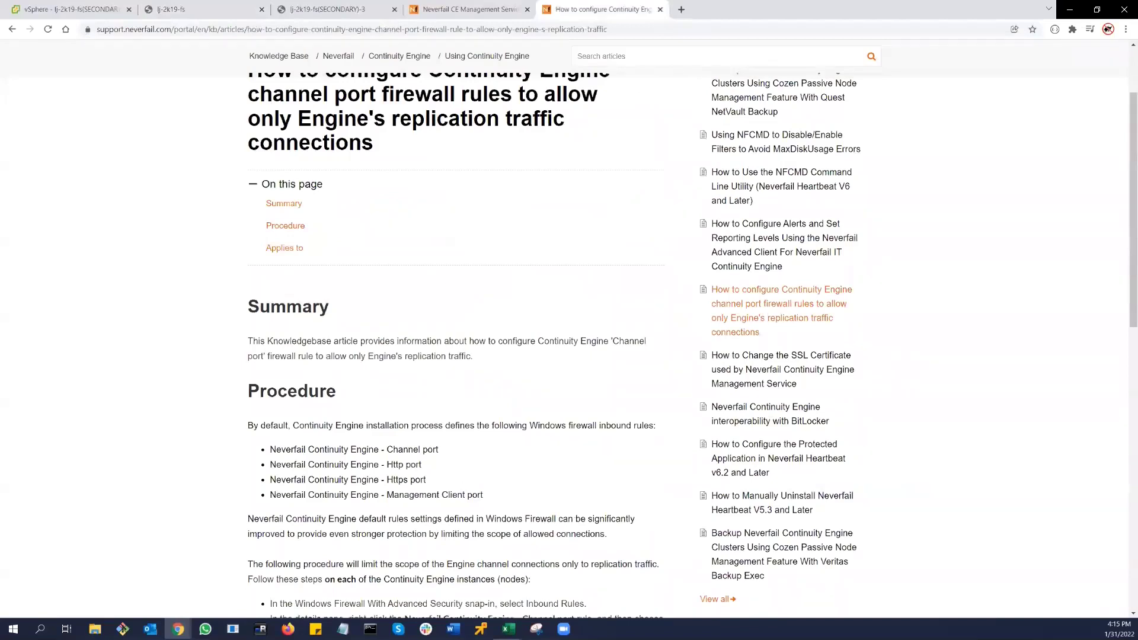
{"action": "key", "text": "Home"}
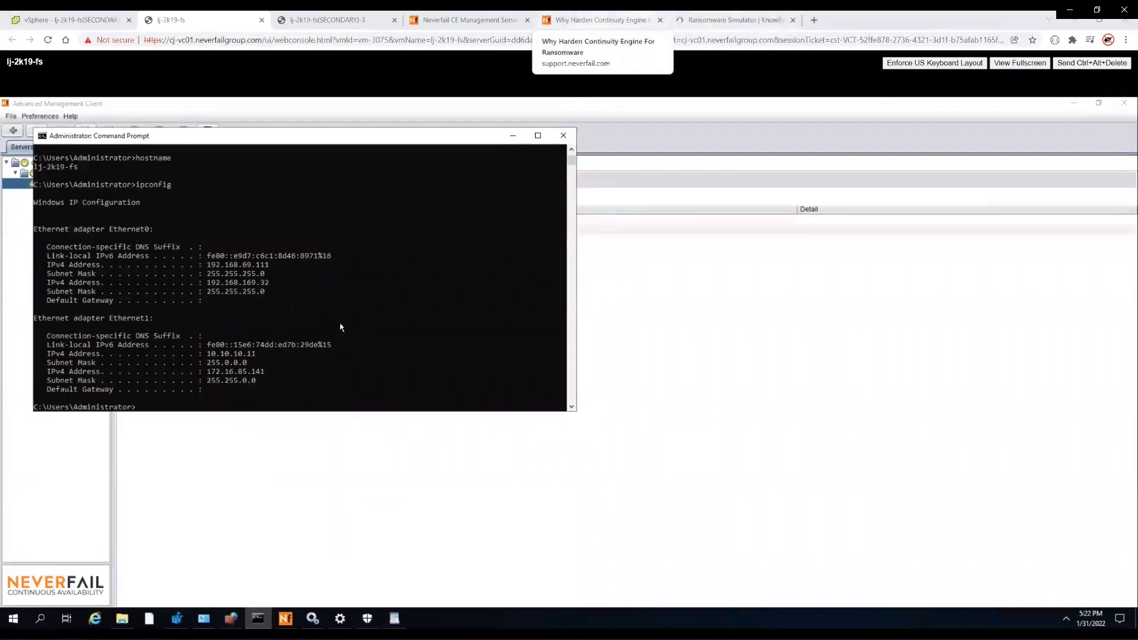
- Open lj-2k19-fs's Data page and inspect the C:\KB4\RASSIM\DATADIR\** inclusion filter
{"action": "left_click", "coordinate": [471, 19]}
{"action": "left_click", "coordinate": [82, 153]}
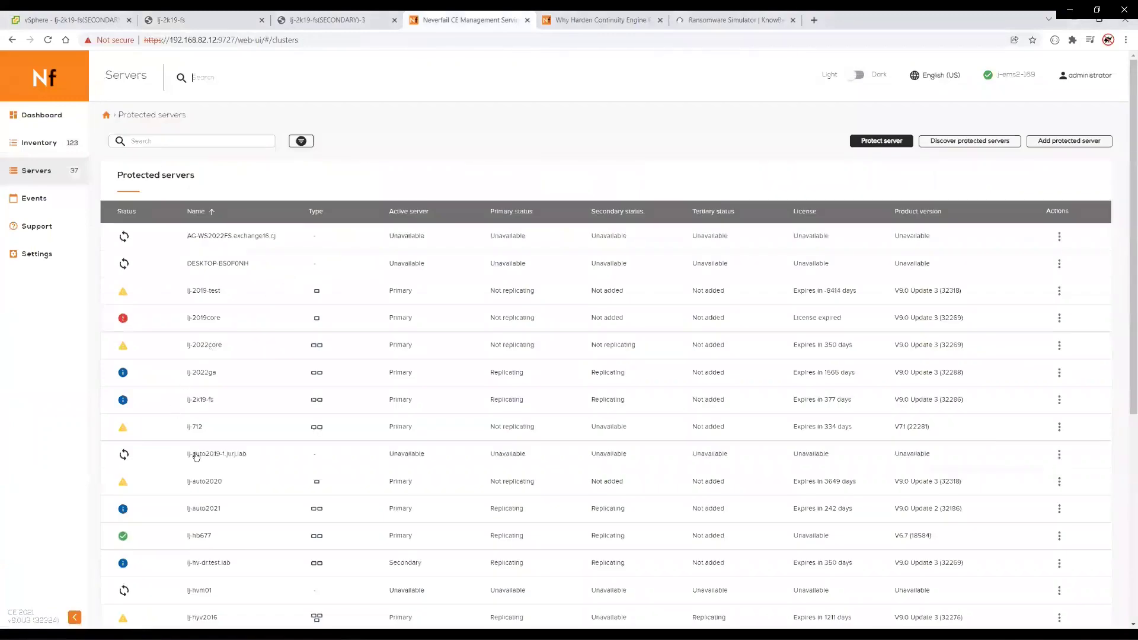
{"action": "left_click", "coordinate": [200, 401]}
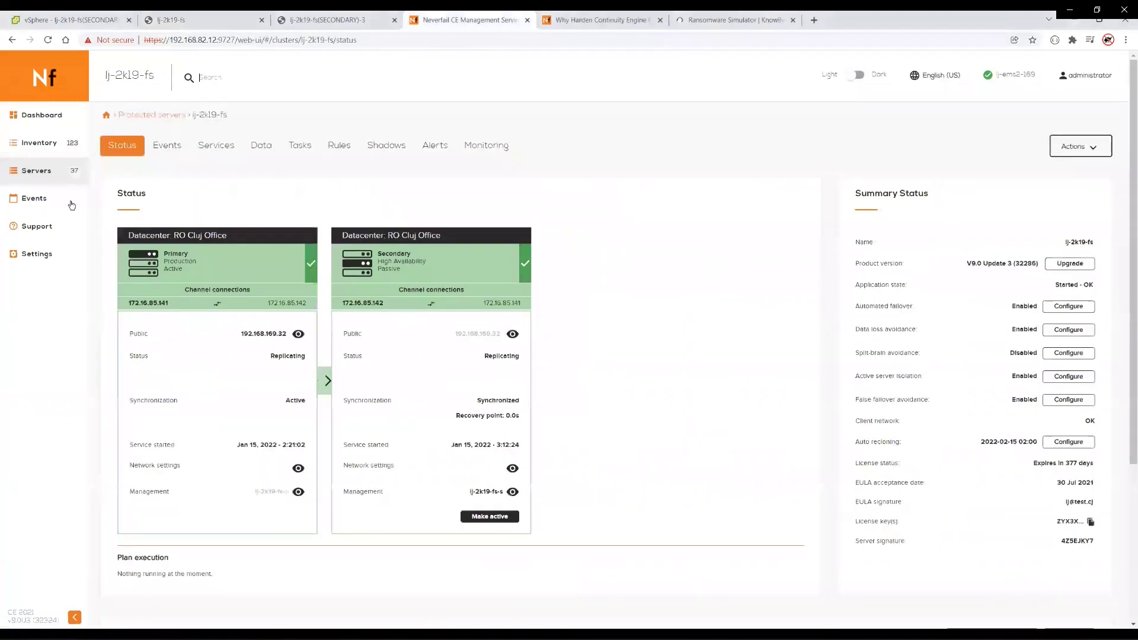
{"action": "mouse_move", "coordinate": [323, 386]}
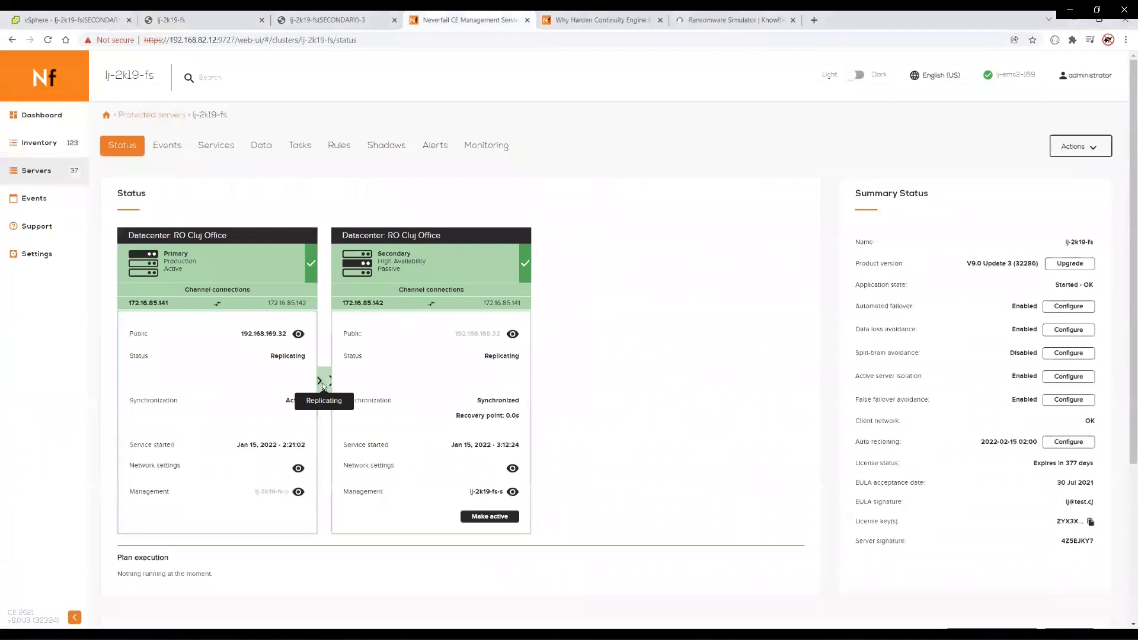
{"action": "left_click", "coordinate": [273, 152]}
{"action": "scroll", "coordinate": [194, 533], "scroll_direction": "down", "scroll_amount": 3}
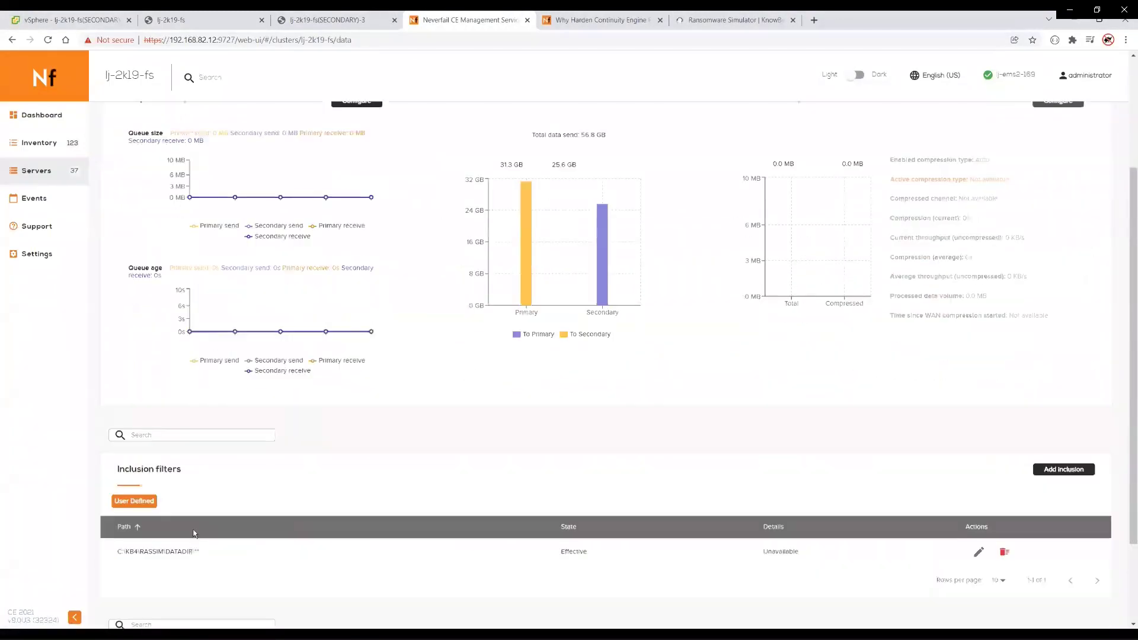
{"action": "left_click_drag", "start_coordinate": [213, 554], "coordinate": [94, 550]}
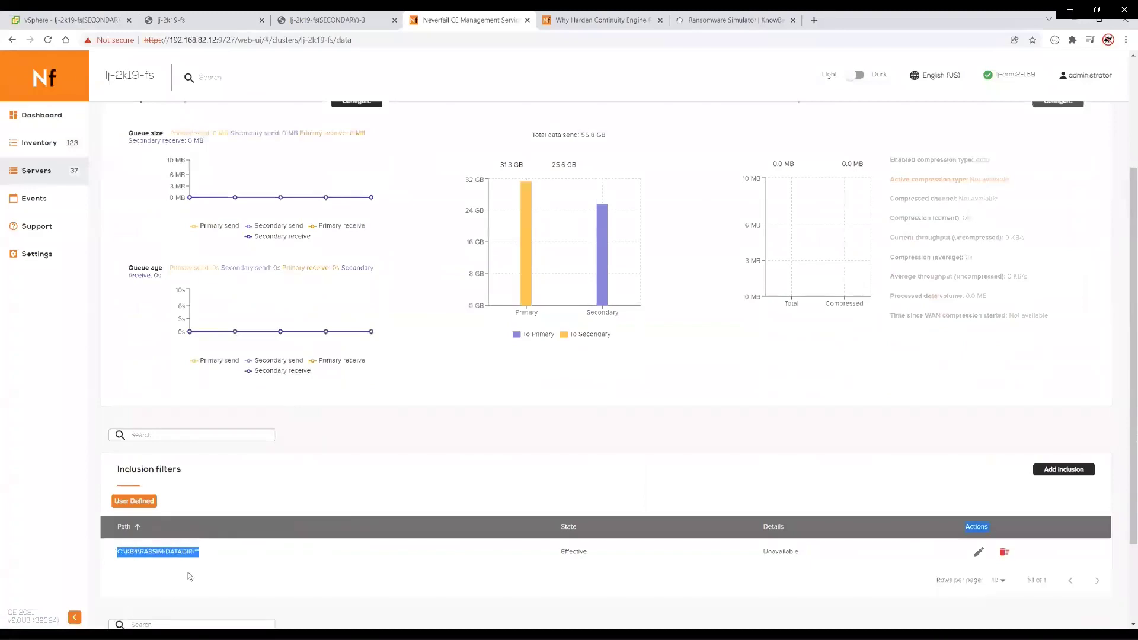
{"action": "left_click", "coordinate": [195, 568]}
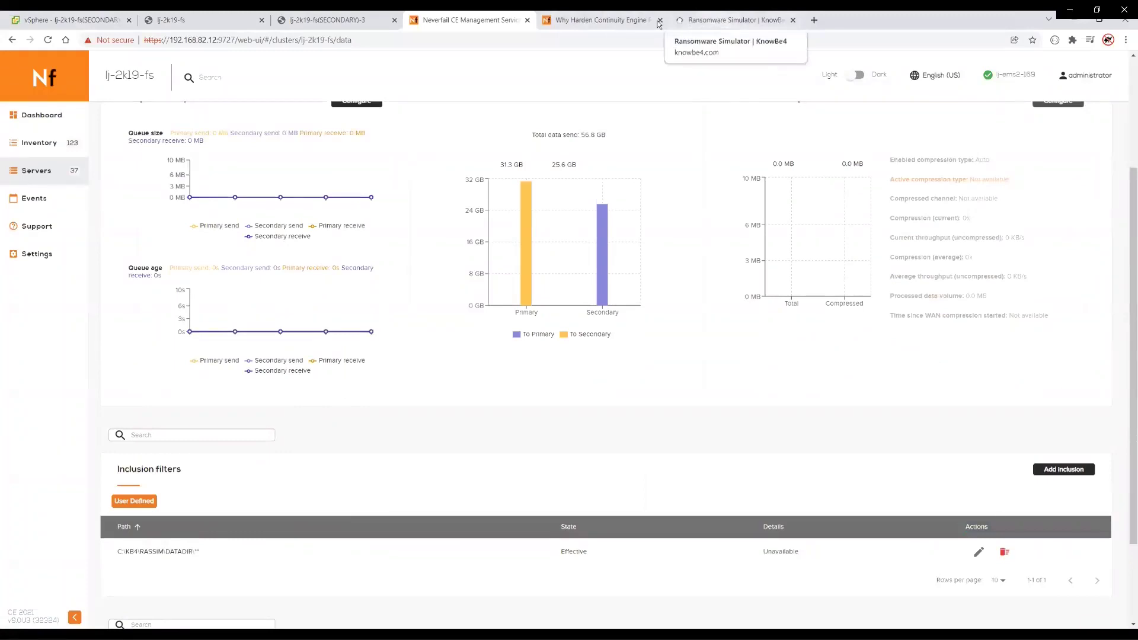
- Glance at the ransomware hardening article and RanSim page, then return to lj-2k19-fs's Data page
{"action": "left_click", "coordinate": [599, 19]}
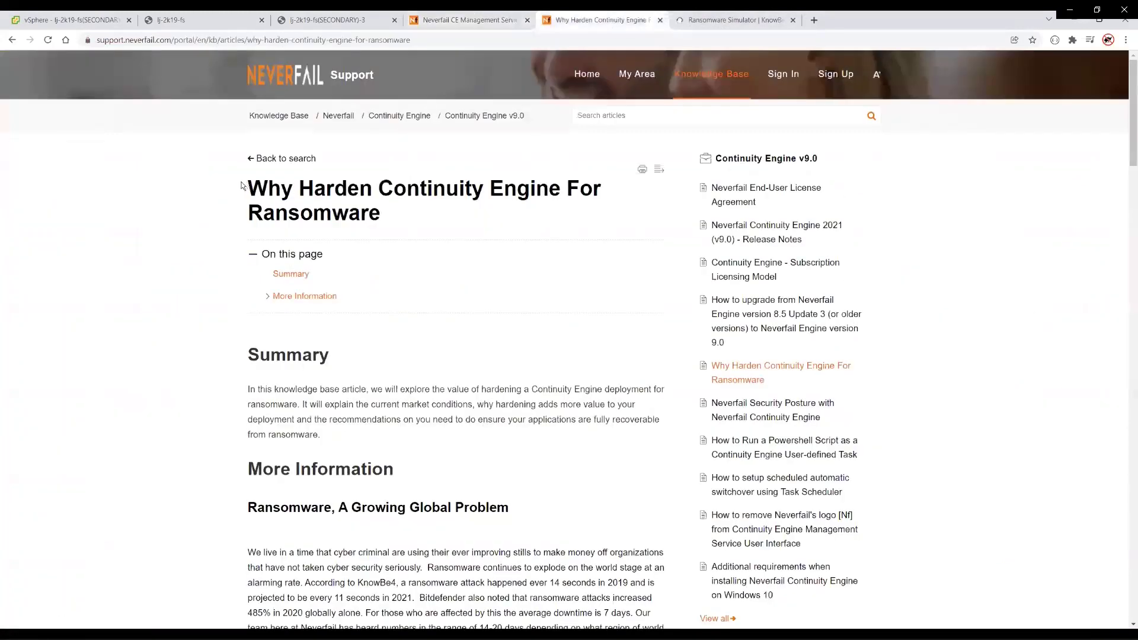
{"action": "left_click_drag", "start_coordinate": [242, 185], "coordinate": [385, 214]}
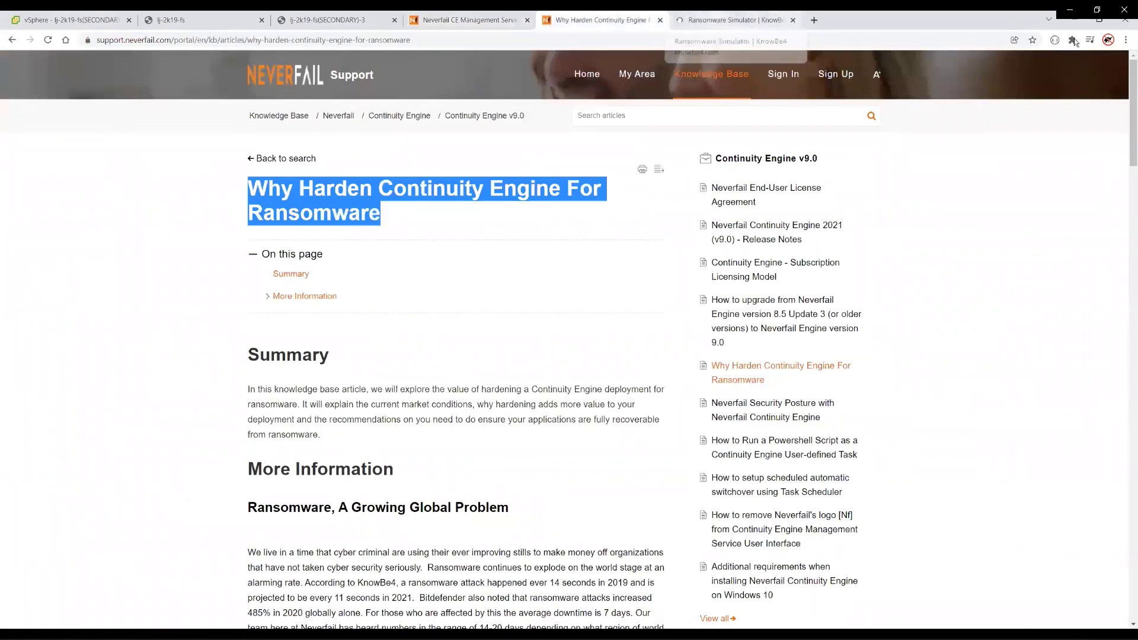
{"action": "left_click", "coordinate": [718, 21]}
{"action": "key", "text": "ctrl+l"}
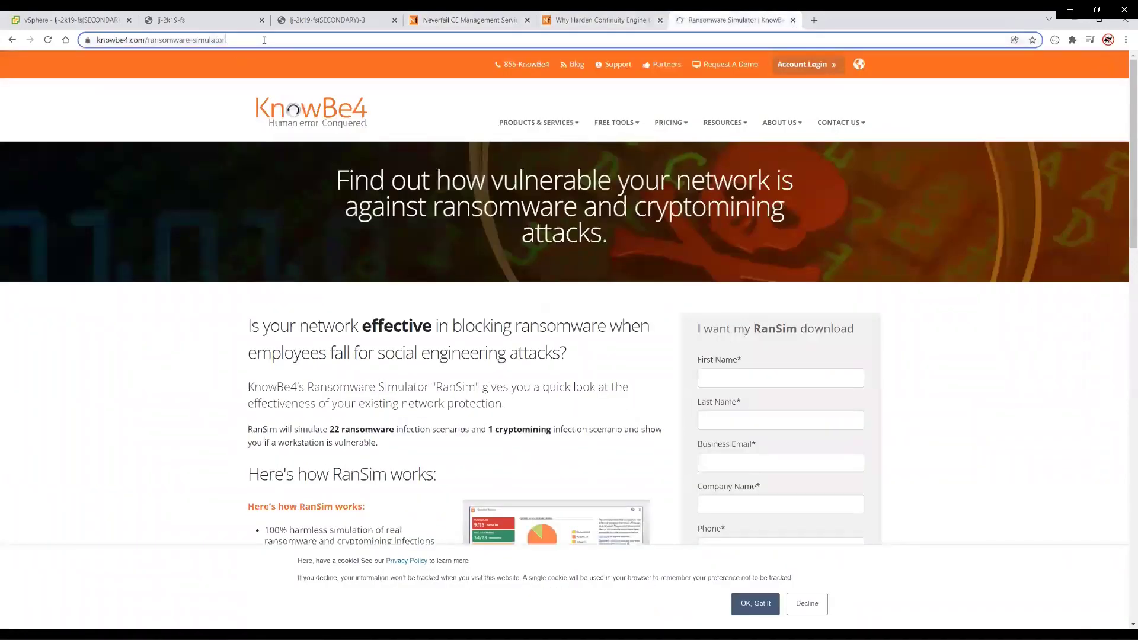
{"action": "left_click", "coordinate": [187, 103]}
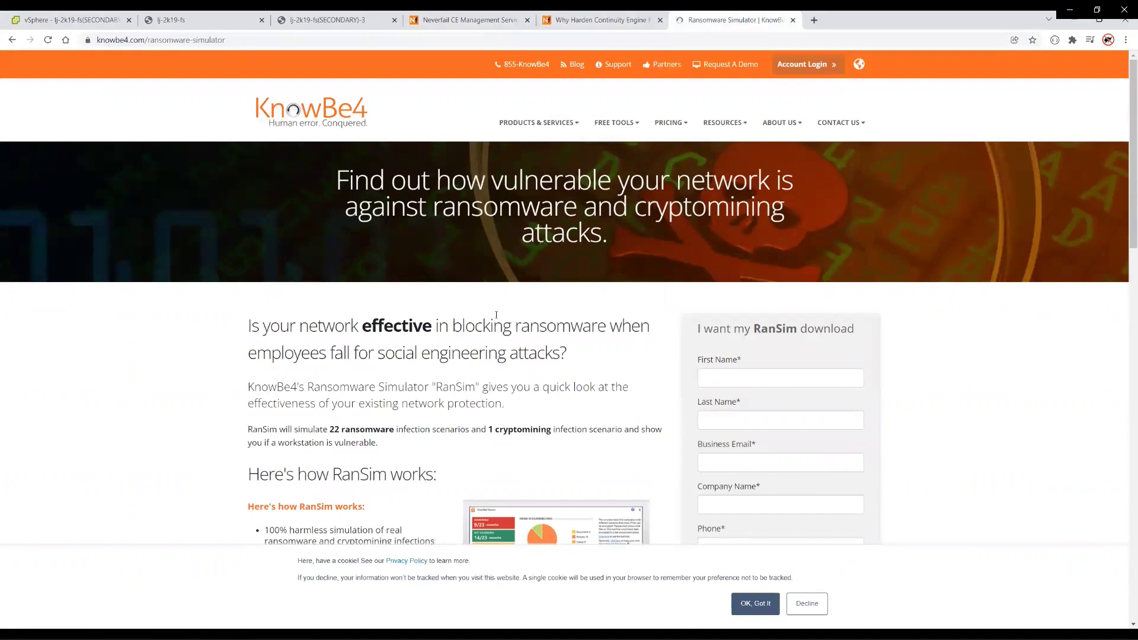
{"action": "left_click", "coordinate": [479, 21]}
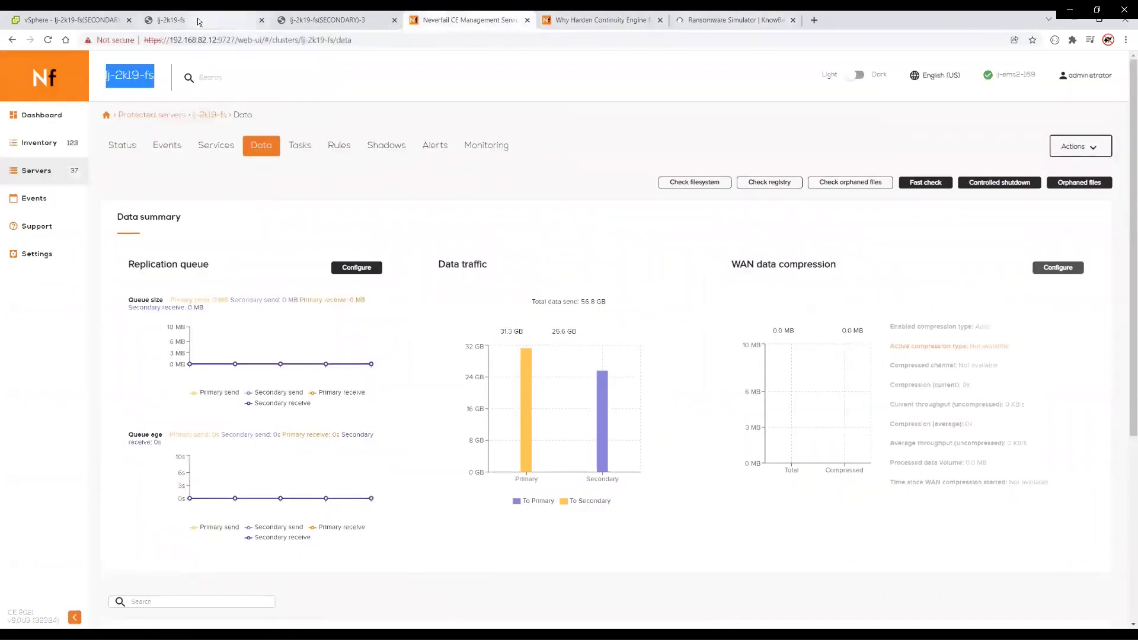
- Confirm host lj-2k19-fs and check the Rassim data folder inclusion filter in File Filters
{"action": "left_click", "coordinate": [198, 22]}
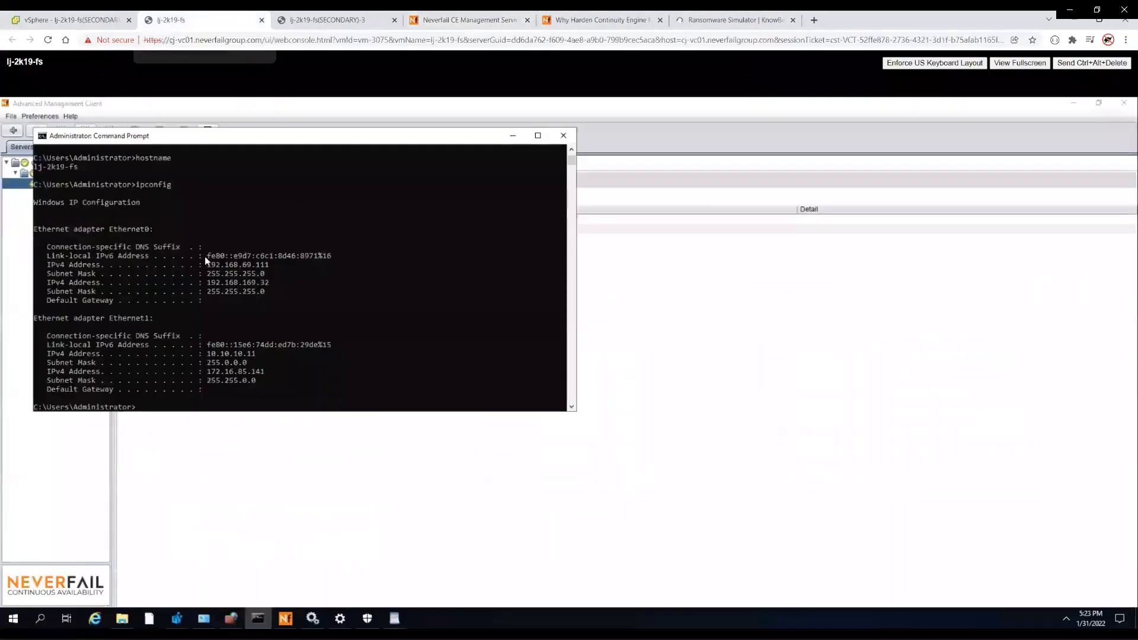
{"action": "type", "text": "hostname"}
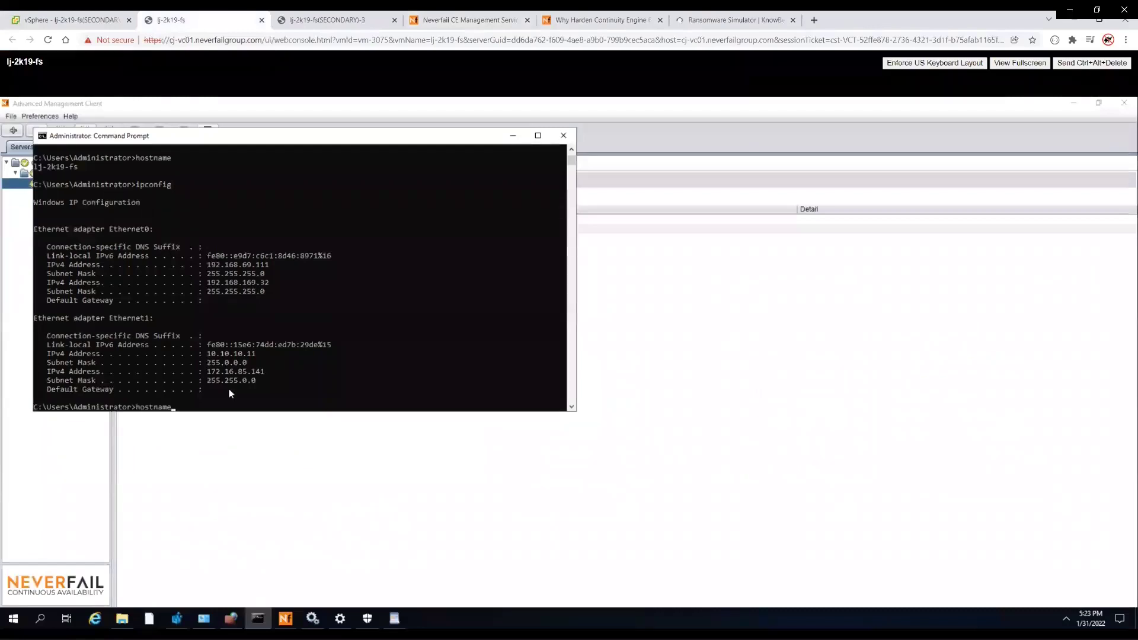
{"action": "key", "text": "Return"}
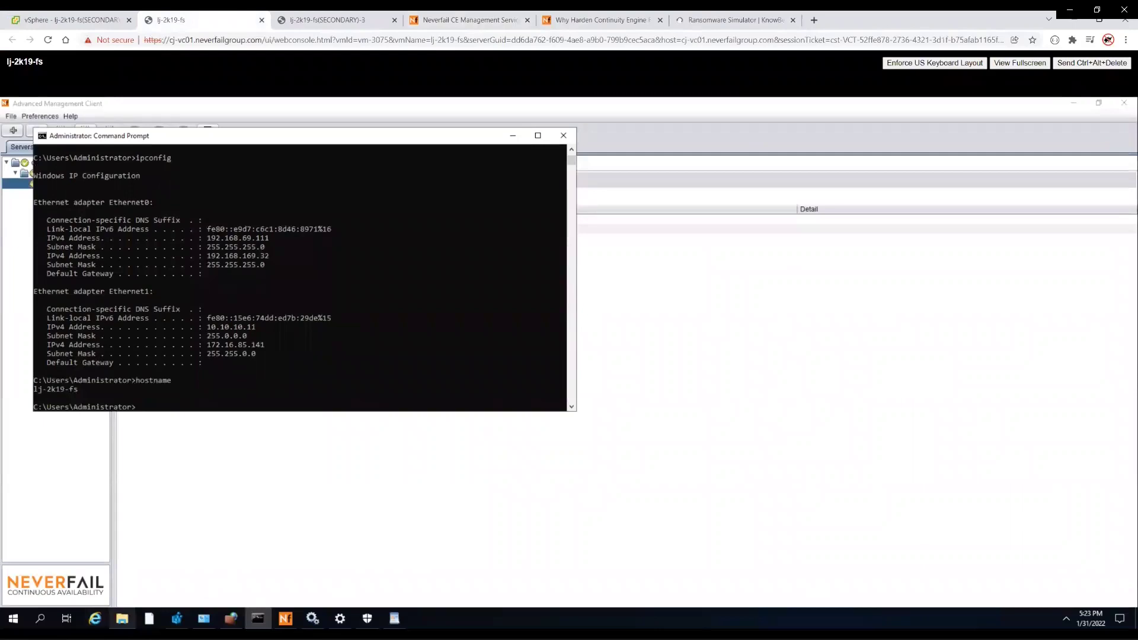
{"action": "left_click", "coordinate": [285, 619]}
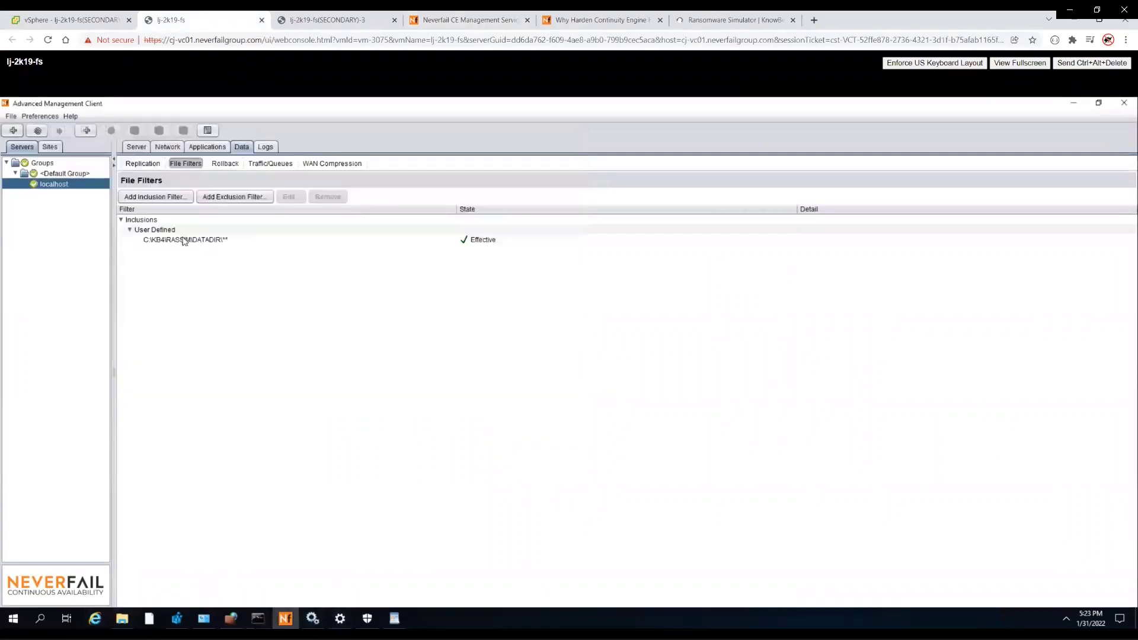
{"action": "left_click", "coordinate": [185, 241]}
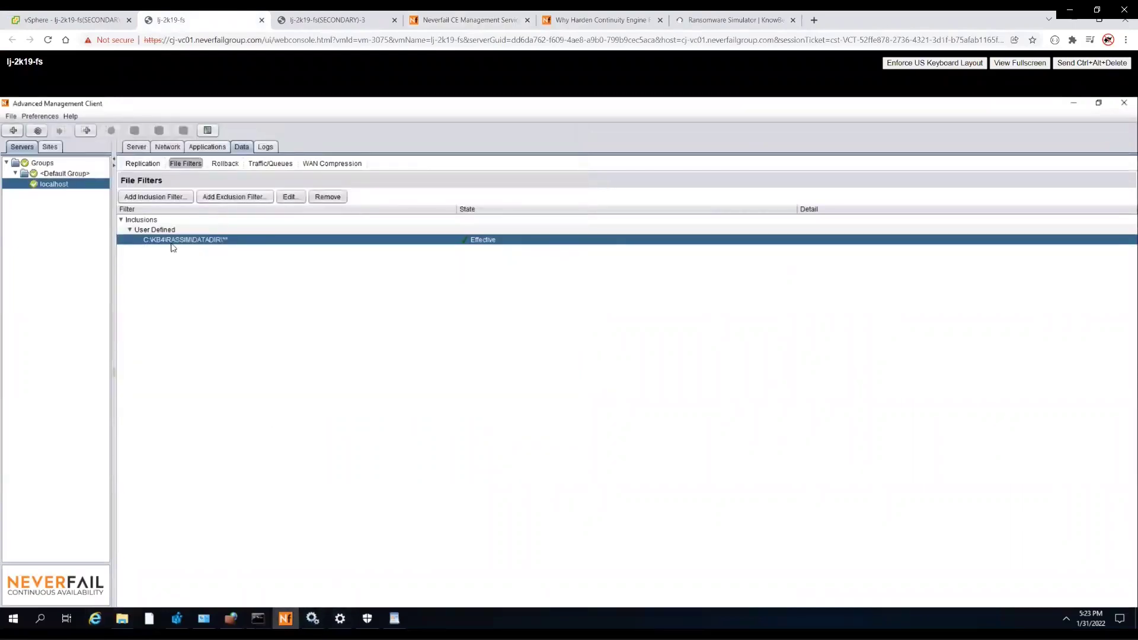
{"action": "left_click", "coordinate": [212, 149]}
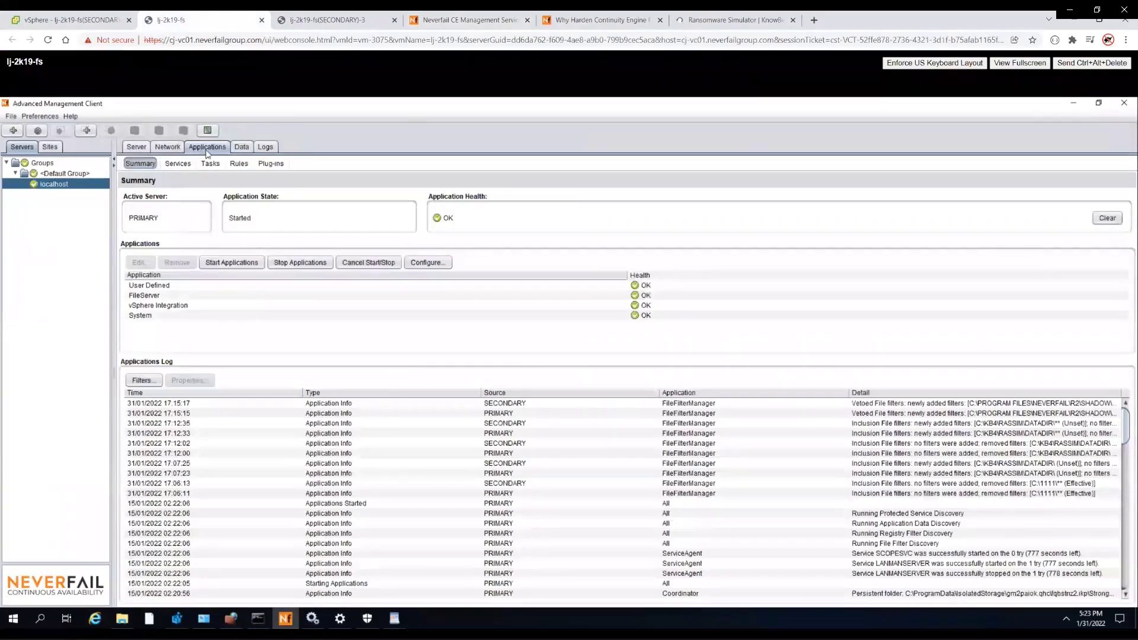
{"action": "left_click", "coordinate": [238, 149]}
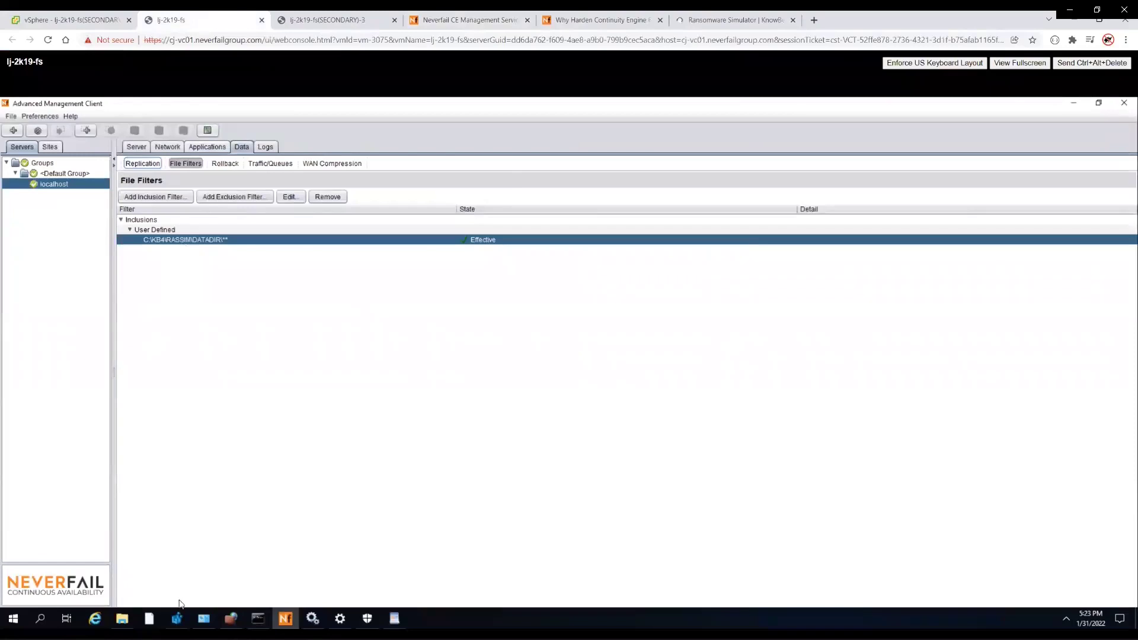
- Show the TestFiles folder in File Explorer and mark its path up to DataDir
{"action": "left_click", "coordinate": [122, 618]}
{"action": "left_click", "coordinate": [317, 134]}
{"action": "left_click", "coordinate": [141, 134]}
{"action": "left_click_drag", "start_coordinate": [141, 134], "coordinate": [72, 134]}
- Open DAT1, im10, my-precious-text and docu1 to verify each file's original content
{"action": "left_click", "coordinate": [723, 311]}
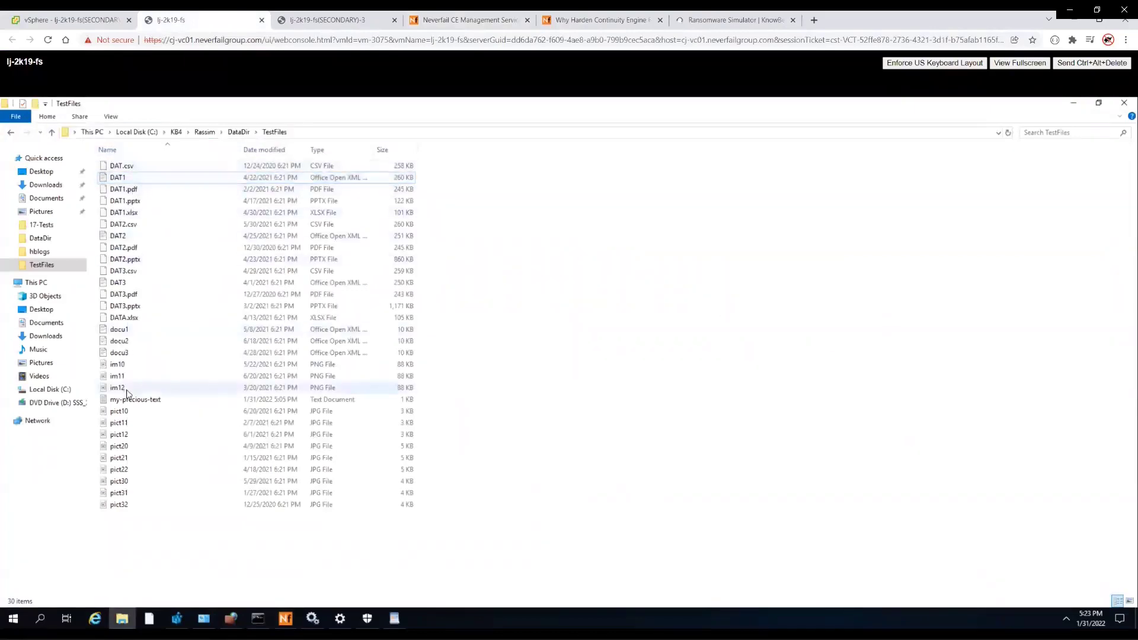
{"action": "left_click", "coordinate": [131, 179]}
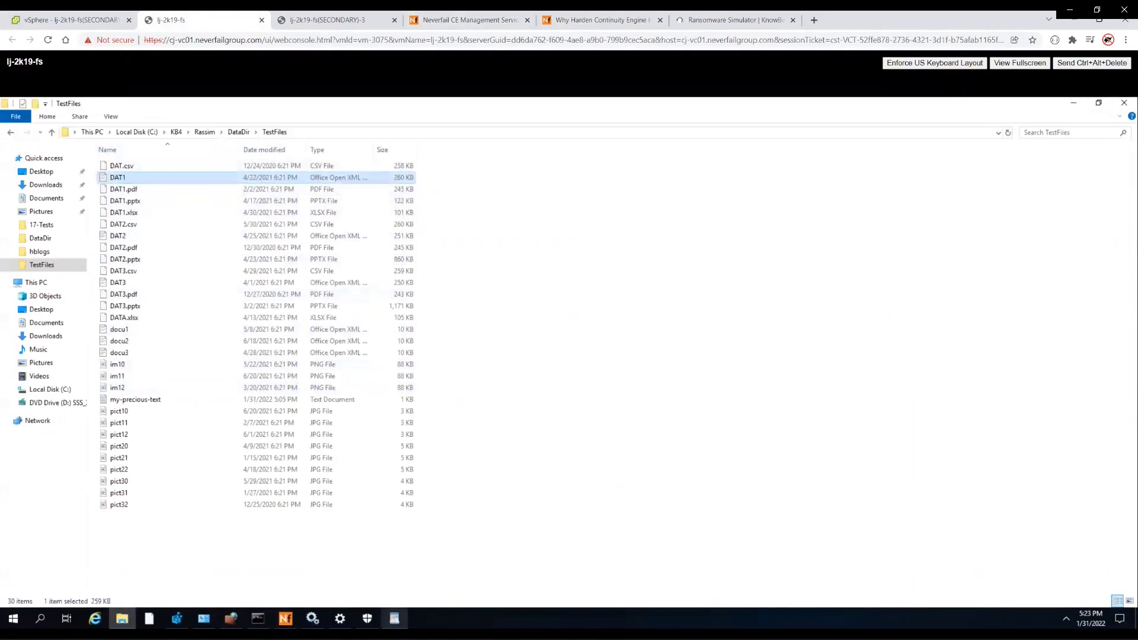
{"action": "left_click", "coordinate": [394, 618]}
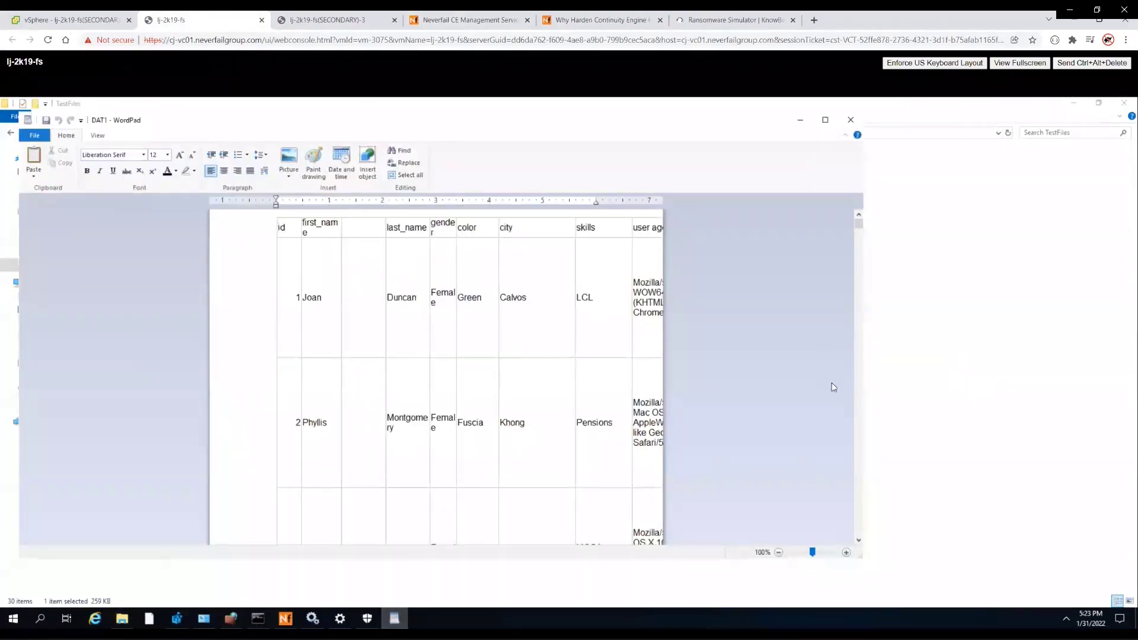
{"action": "left_click", "coordinate": [904, 386]}
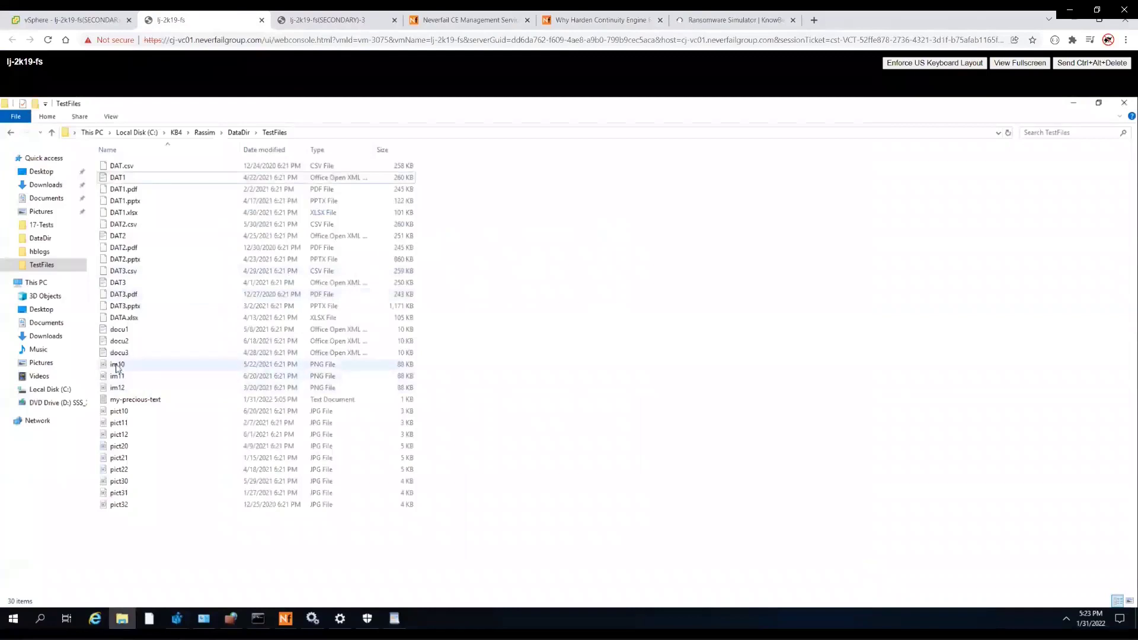
{"action": "double_click", "coordinate": [117, 366]}
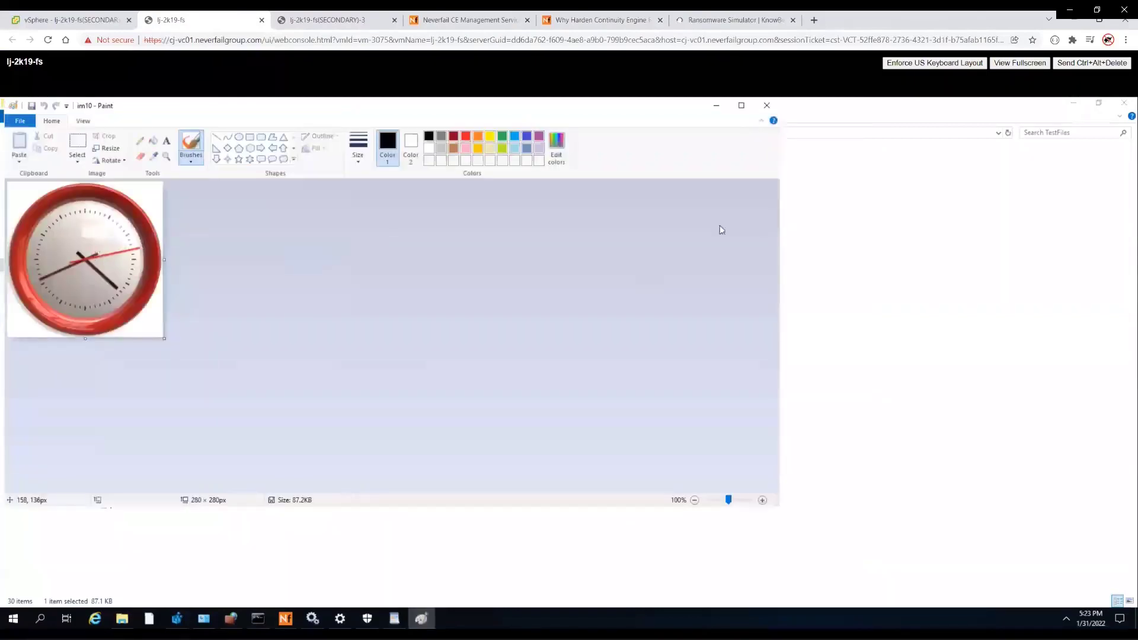
{"action": "left_click", "coordinate": [766, 105]}
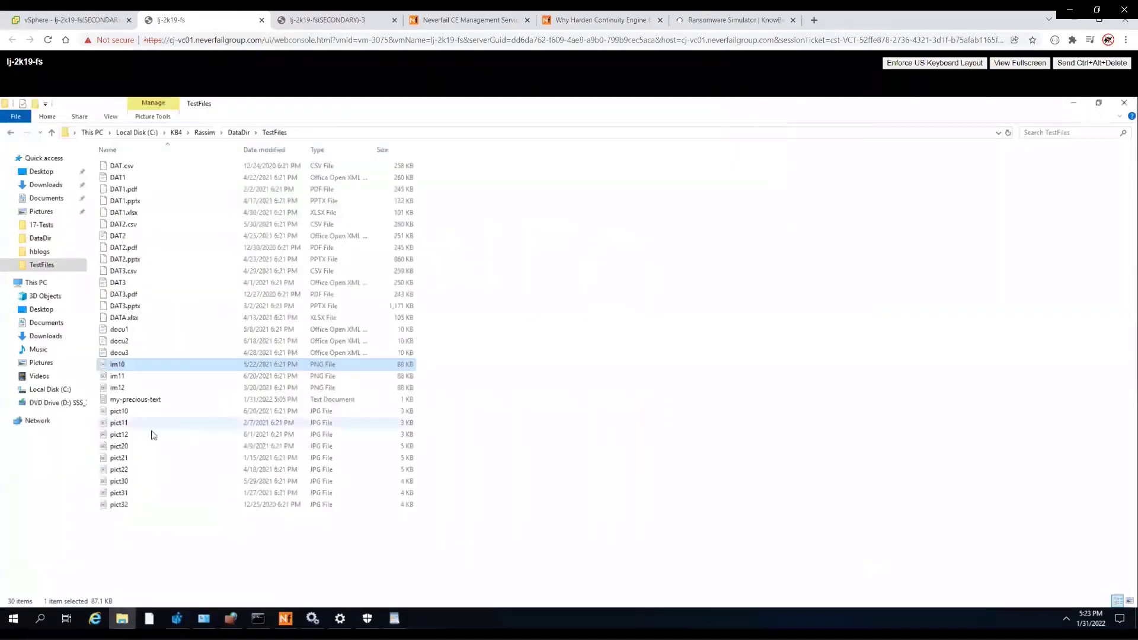
{"action": "double_click", "coordinate": [134, 400]}
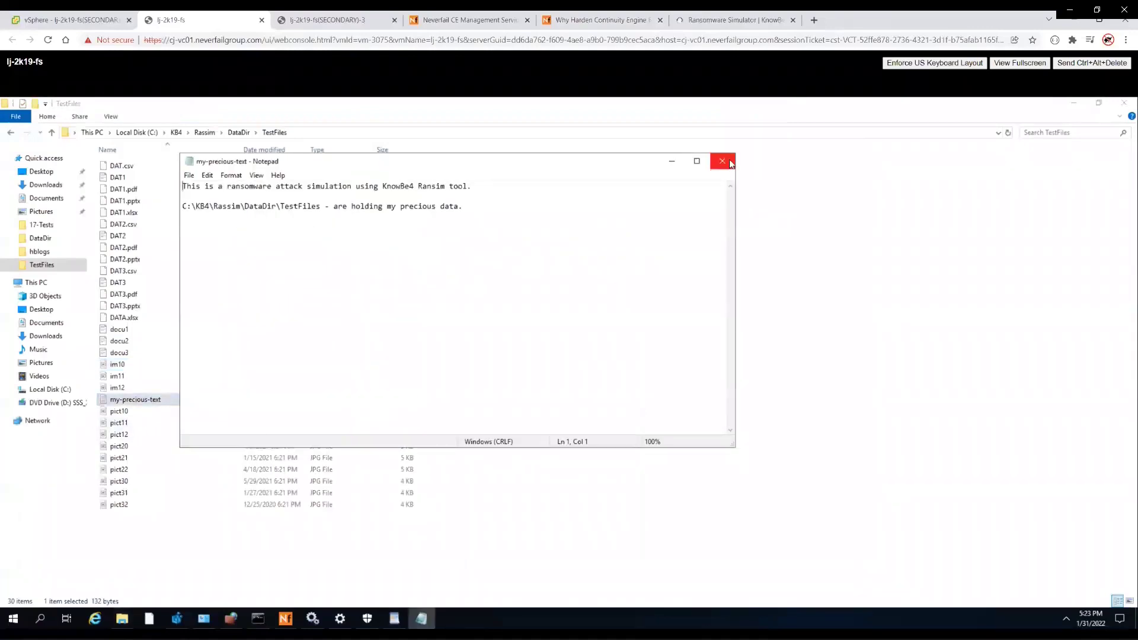
{"action": "left_click", "coordinate": [723, 161]}
{"action": "double_click", "coordinate": [125, 329]}
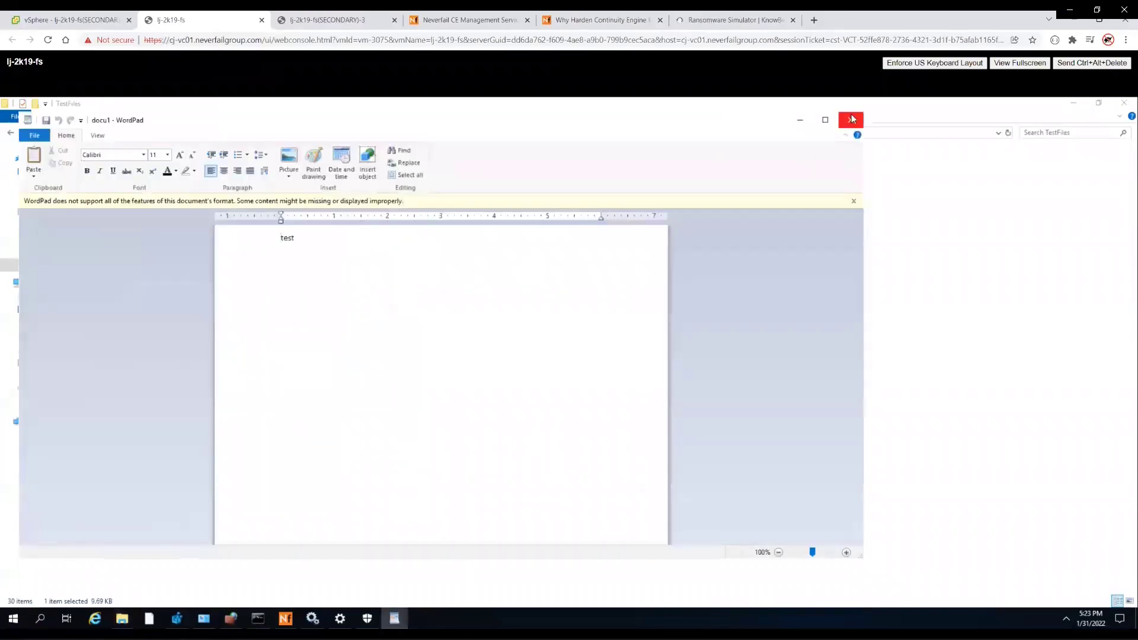
{"action": "left_click", "coordinate": [851, 120]}
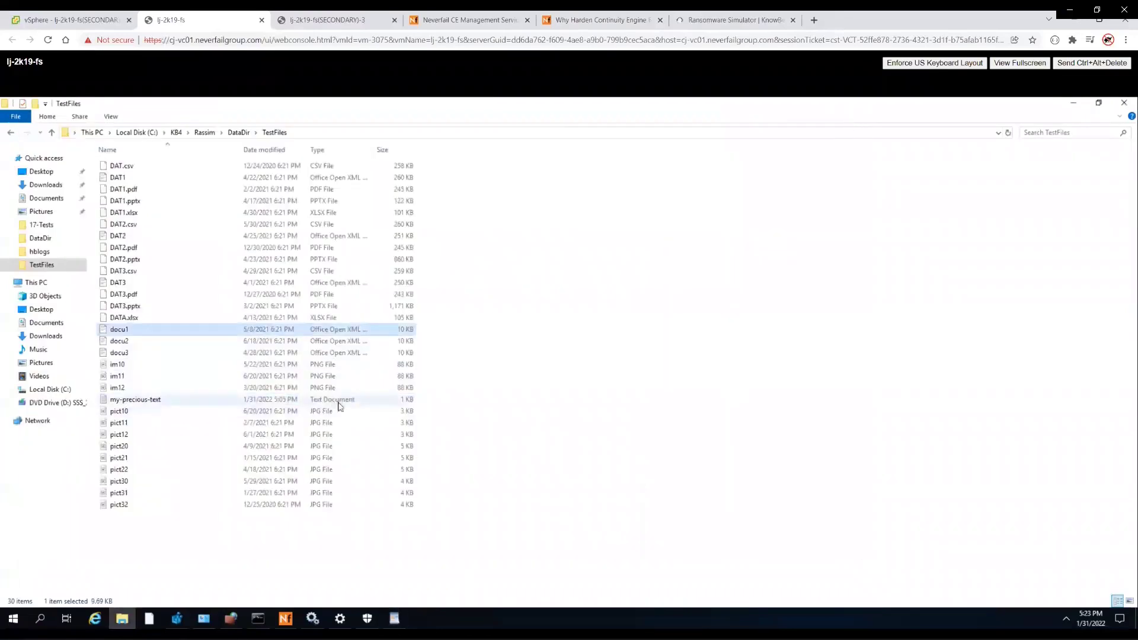
{"action": "left_click", "coordinate": [13, 619]}
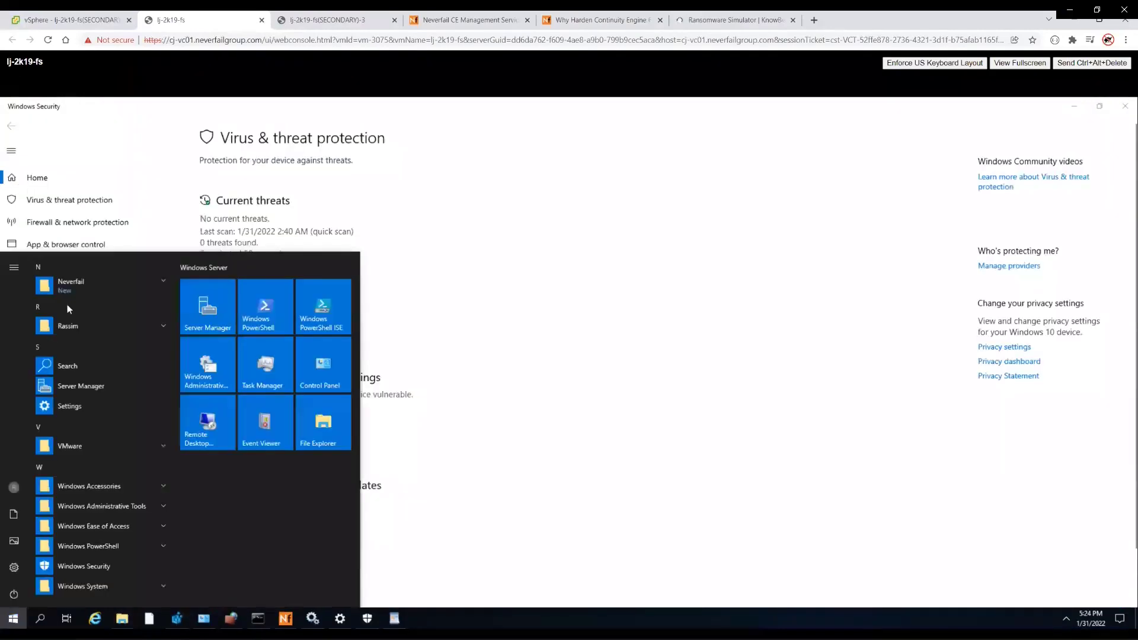
- Launch the KnowBe4 Ransomware Simulator from the Rassim group and start a fresh check run
{"action": "left_click", "coordinate": [69, 325]}
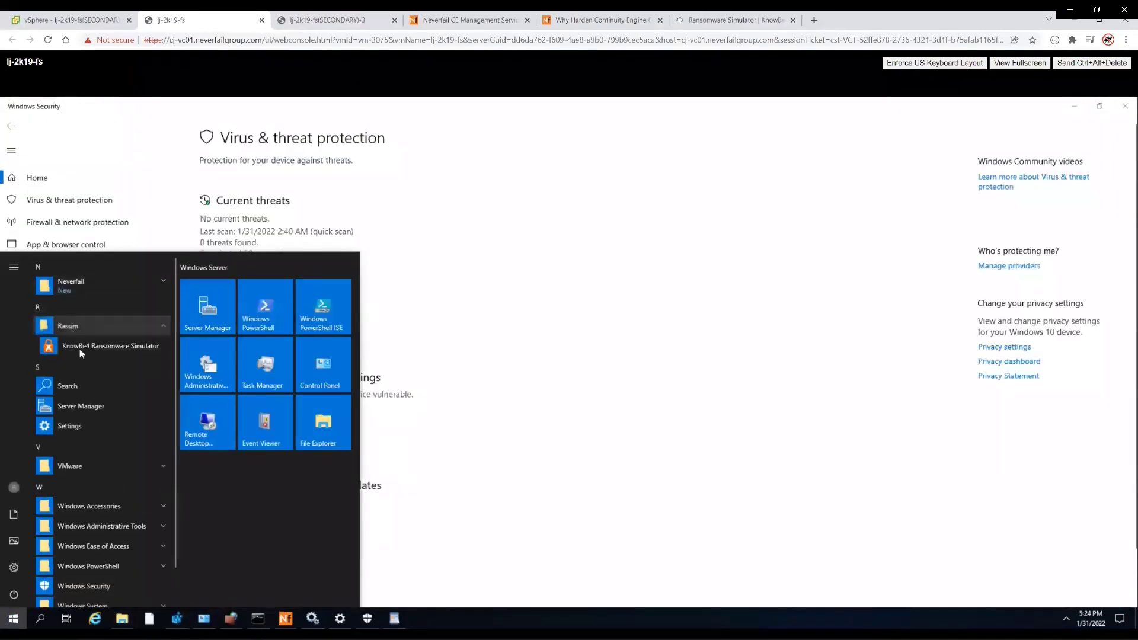
{"action": "left_click", "coordinate": [91, 349]}
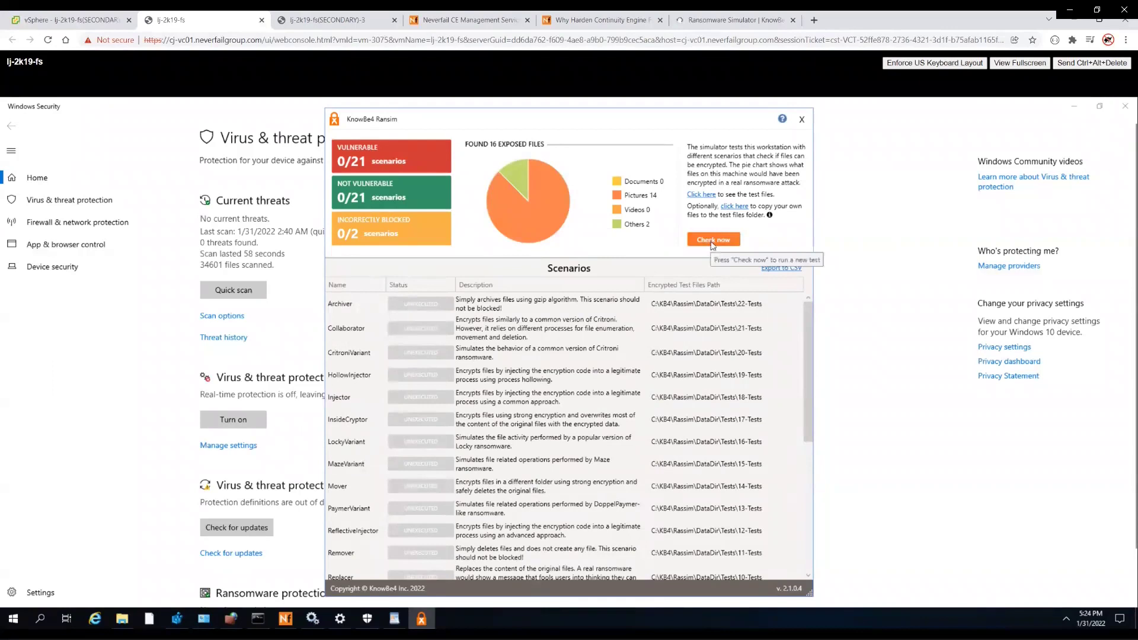
{"action": "left_click", "coordinate": [713, 240]}
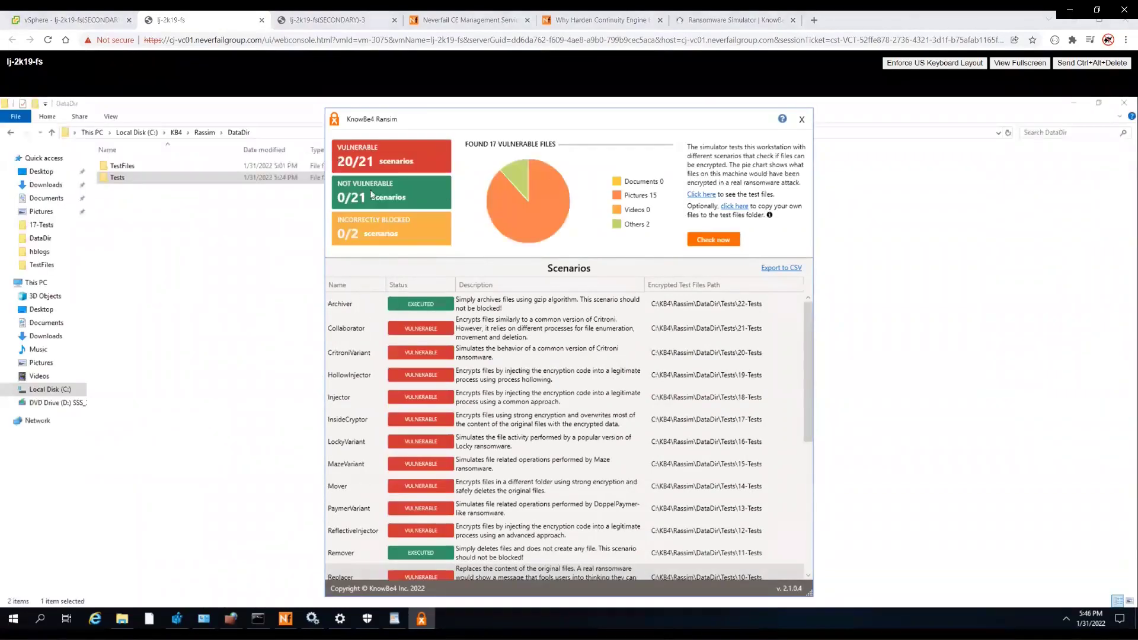
- Review the finished RanSim scenario results, then bring up the DataDir Tests folder
{"action": "scroll", "coordinate": [425, 329], "scroll_direction": "down", "scroll_amount": 1}
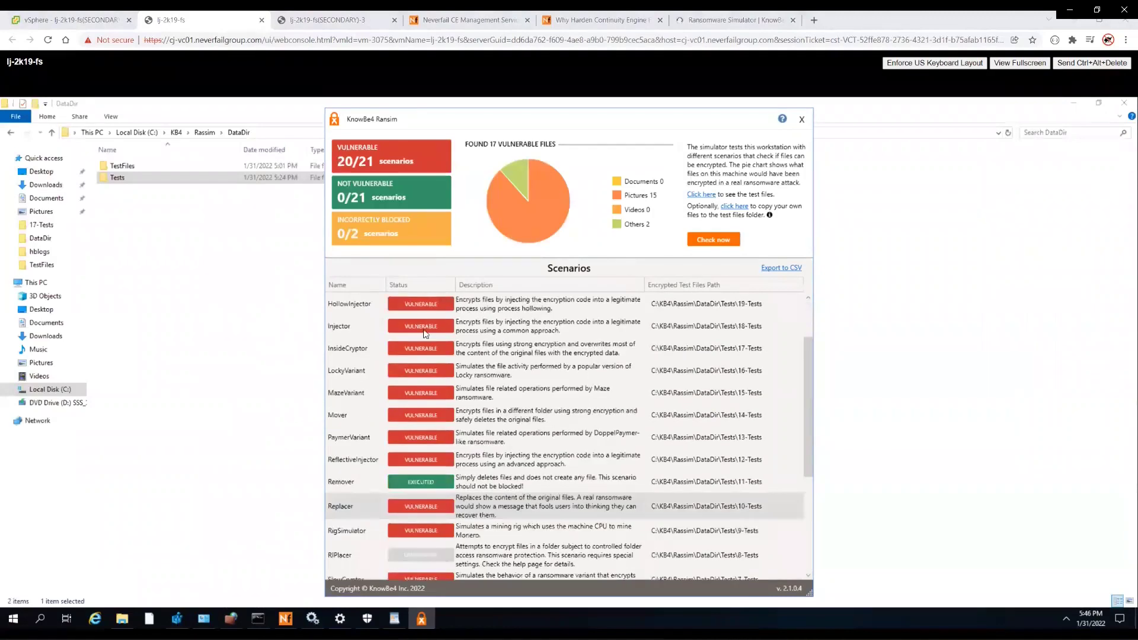
{"action": "scroll", "coordinate": [424, 335], "scroll_direction": "down", "scroll_amount": 3}
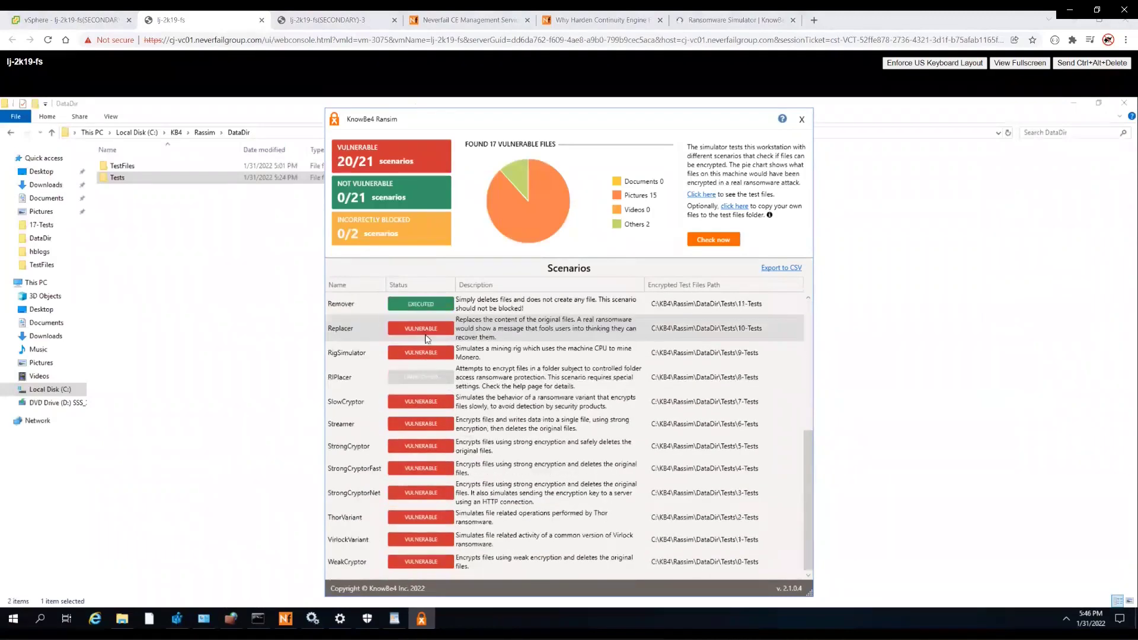
{"action": "scroll", "coordinate": [507, 453], "scroll_direction": "up", "scroll_amount": 2}
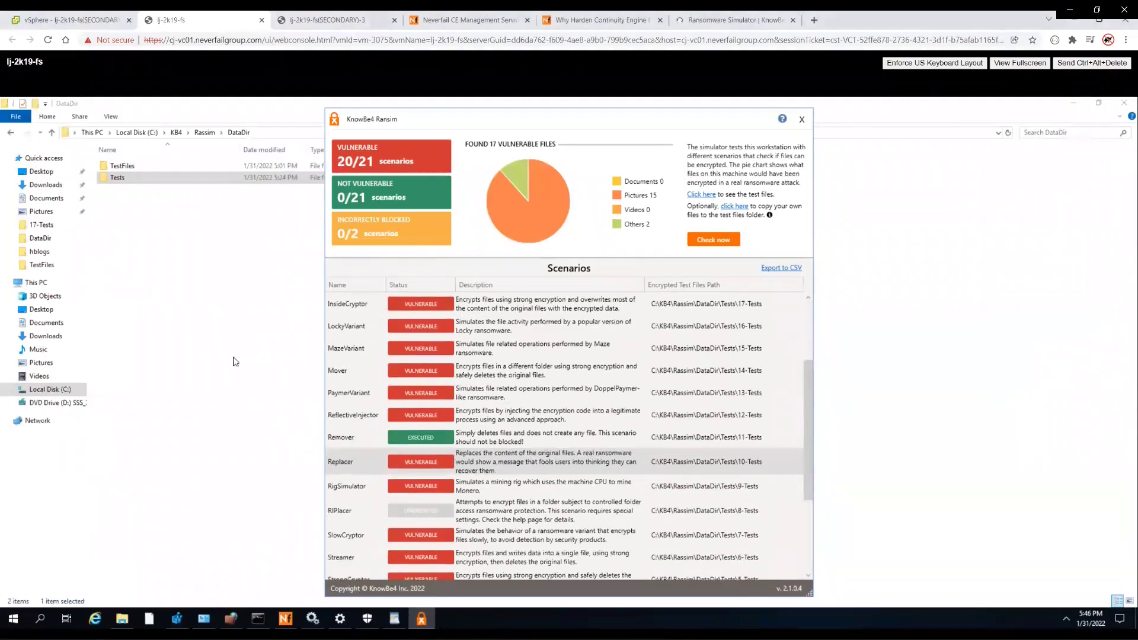
{"action": "left_click", "coordinate": [135, 180]}
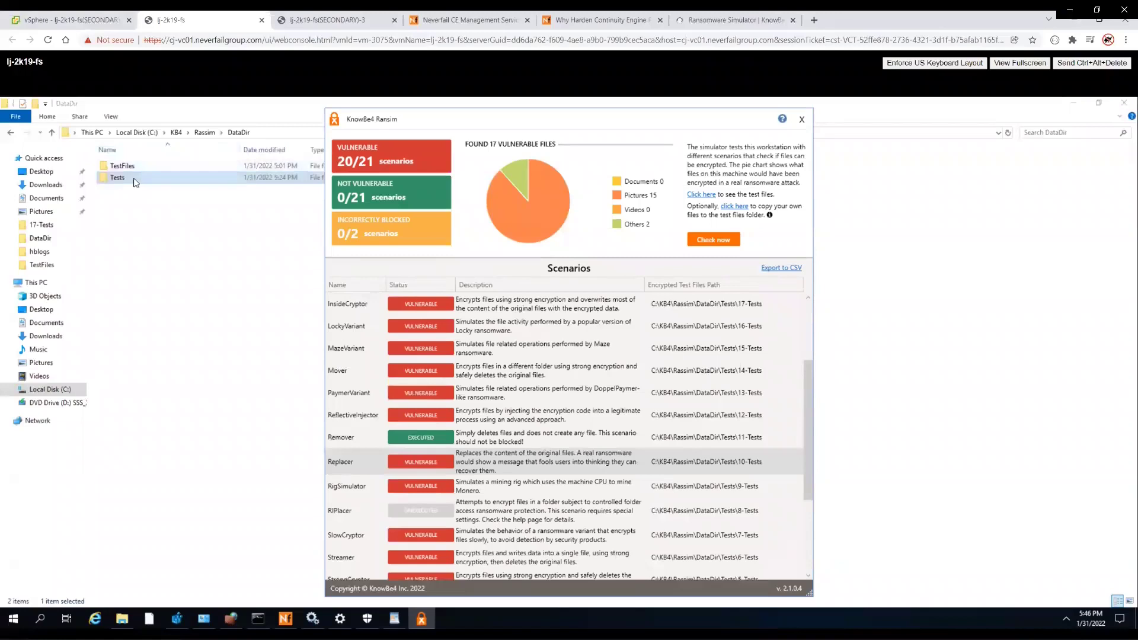
{"action": "left_click", "coordinate": [127, 212]}
- Open pict10 in 10-Tests and see it now holds RanSim's ransomware warning text
{"action": "double_click", "coordinate": [121, 180]}
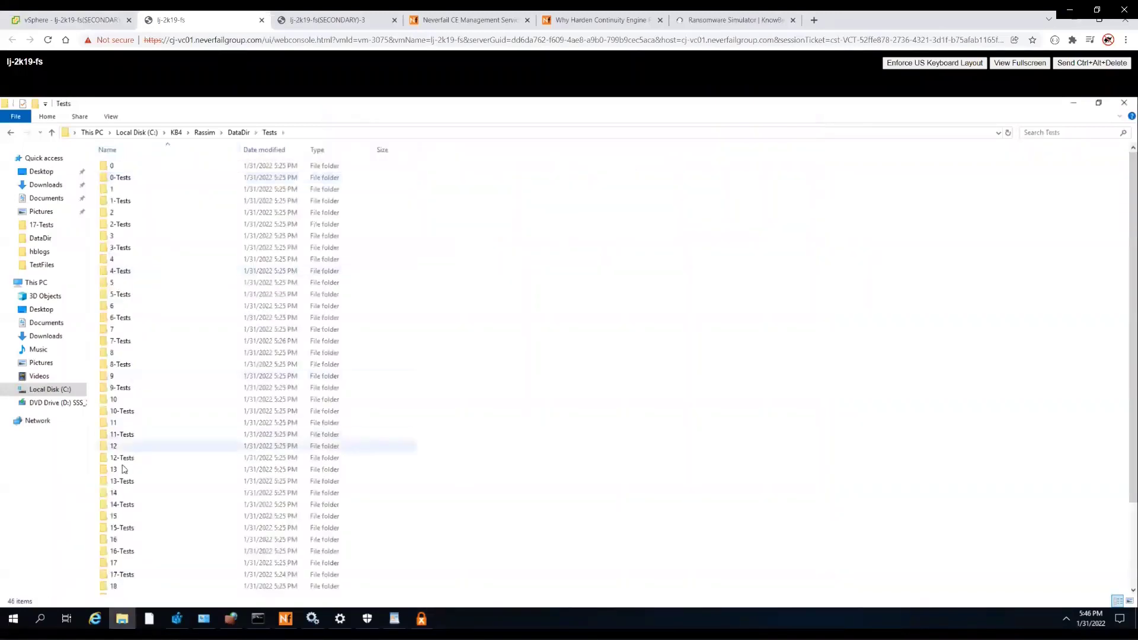
{"action": "double_click", "coordinate": [121, 411]}
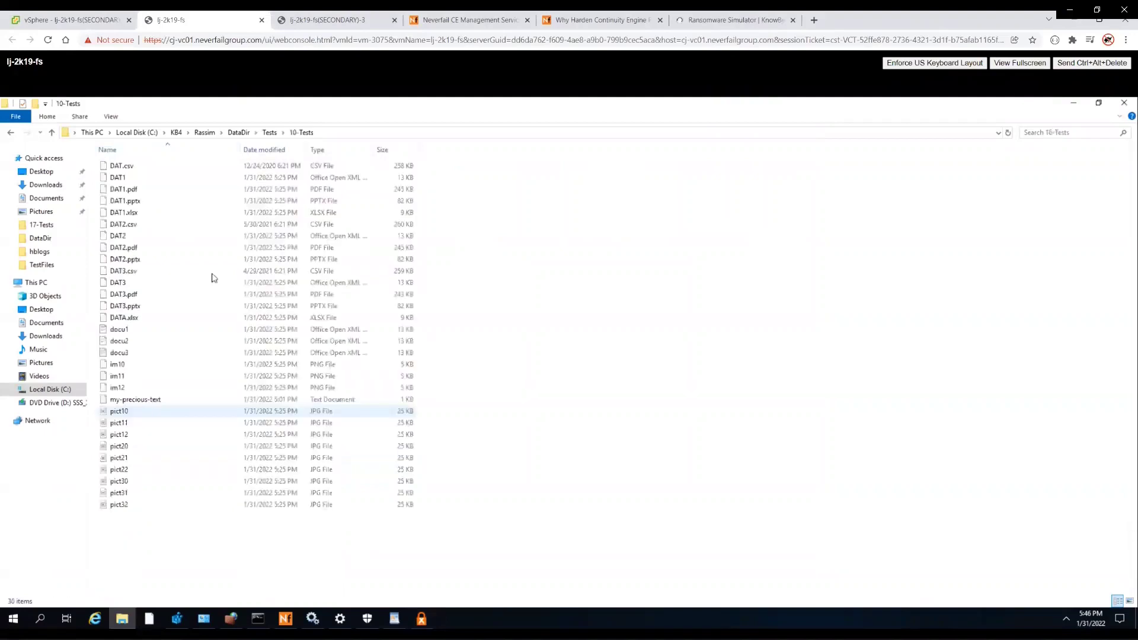
{"action": "double_click", "coordinate": [121, 411]}
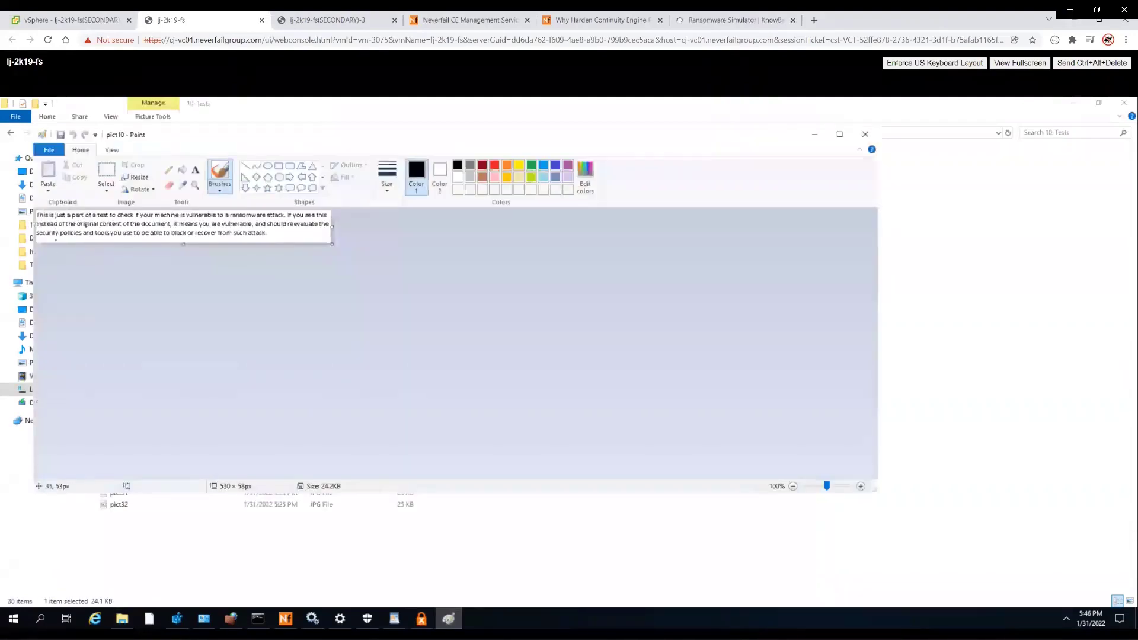
{"action": "left_click", "coordinate": [864, 136]}
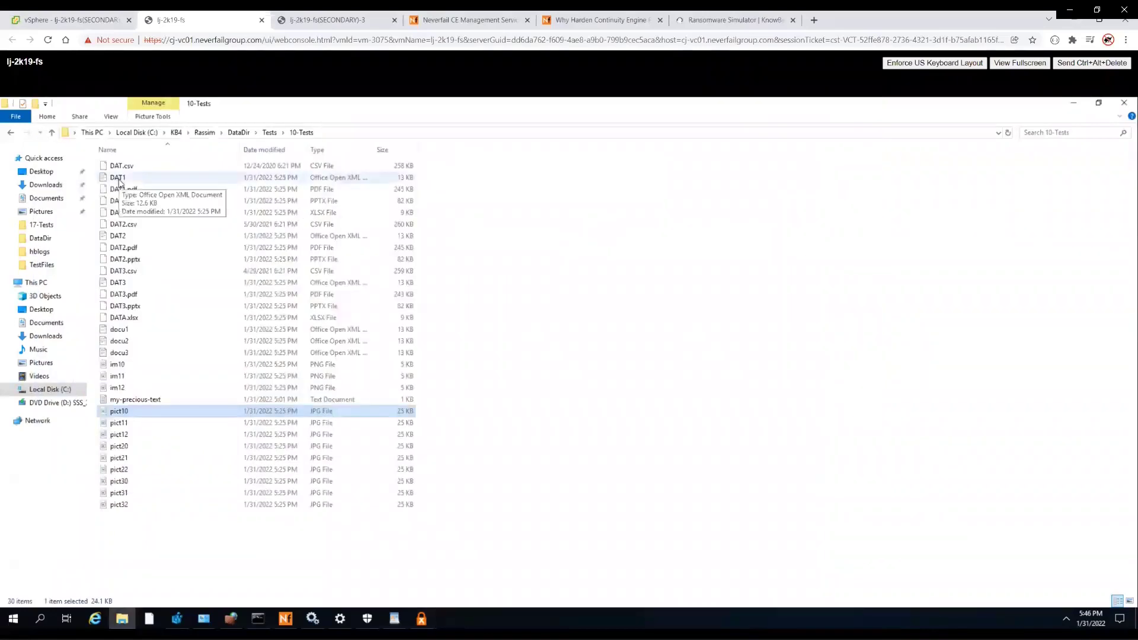
{"action": "left_click", "coordinate": [121, 178]}
- Return to the Tests folder and select InsideCryptor in RanSim's results to see its folder
{"action": "left_click", "coordinate": [270, 133]}
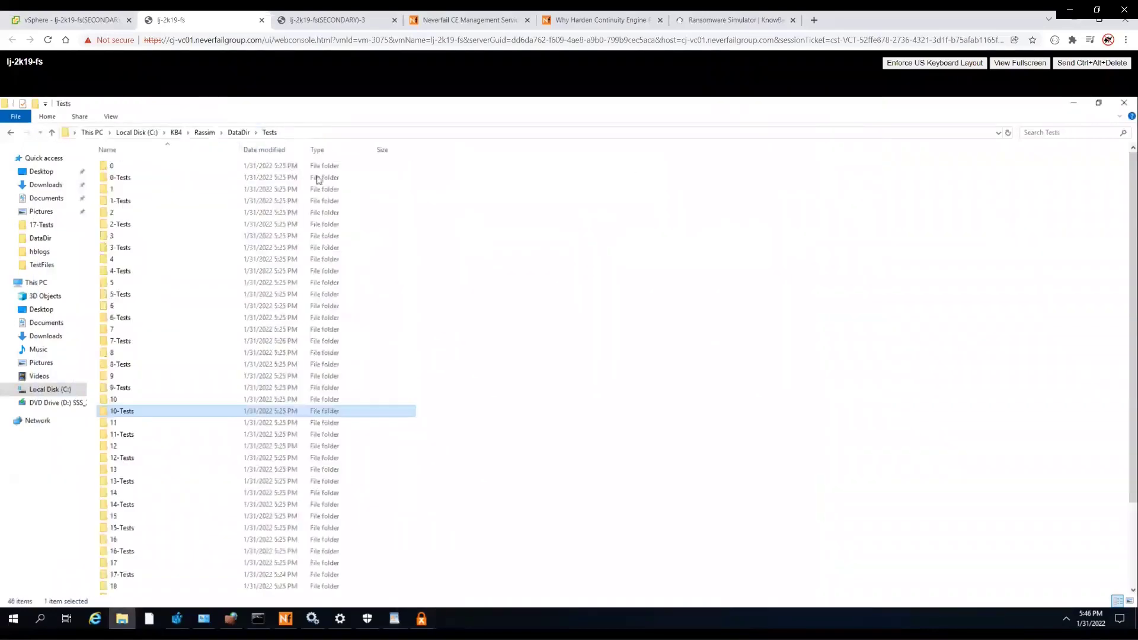
{"action": "left_click", "coordinate": [422, 619]}
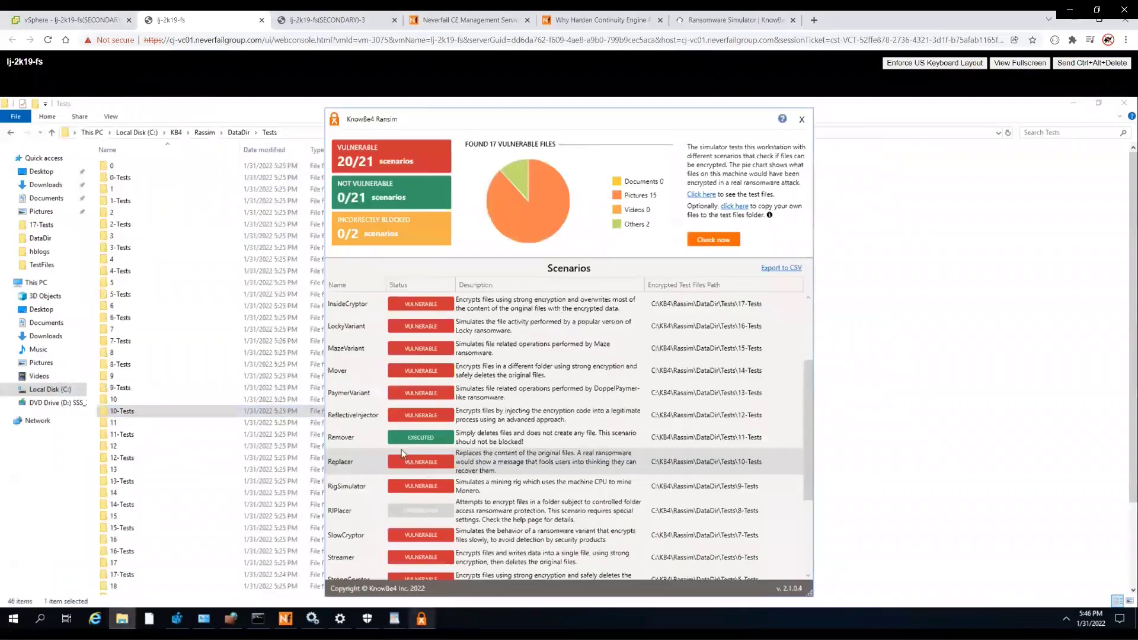
{"action": "scroll", "coordinate": [563, 463], "scroll_direction": "up", "scroll_amount": 1}
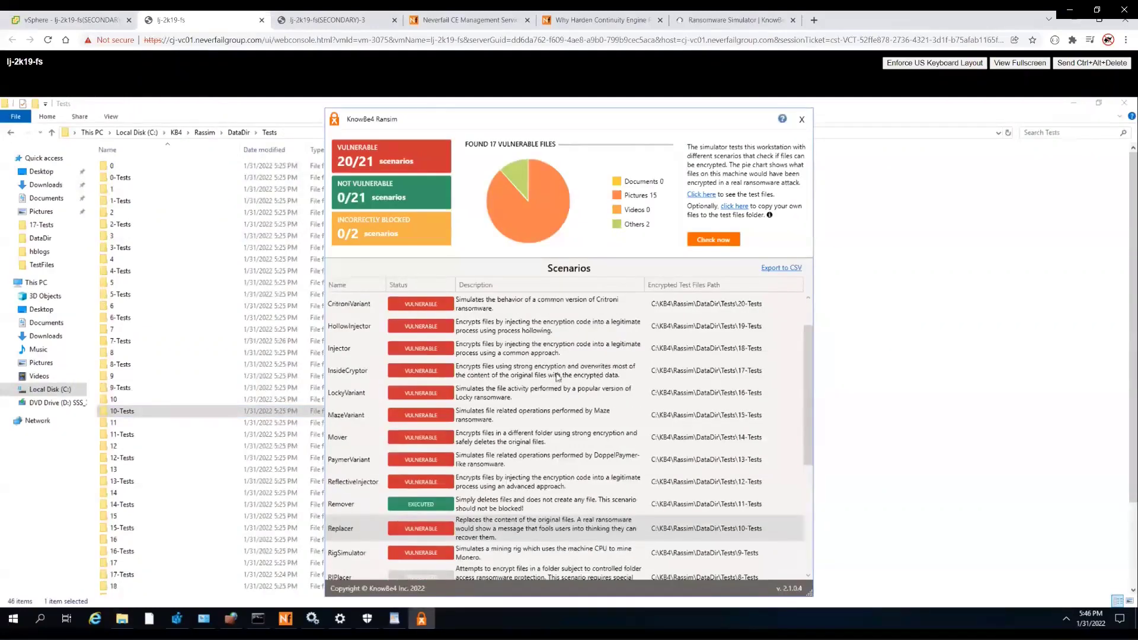
{"action": "left_click", "coordinate": [369, 373]}
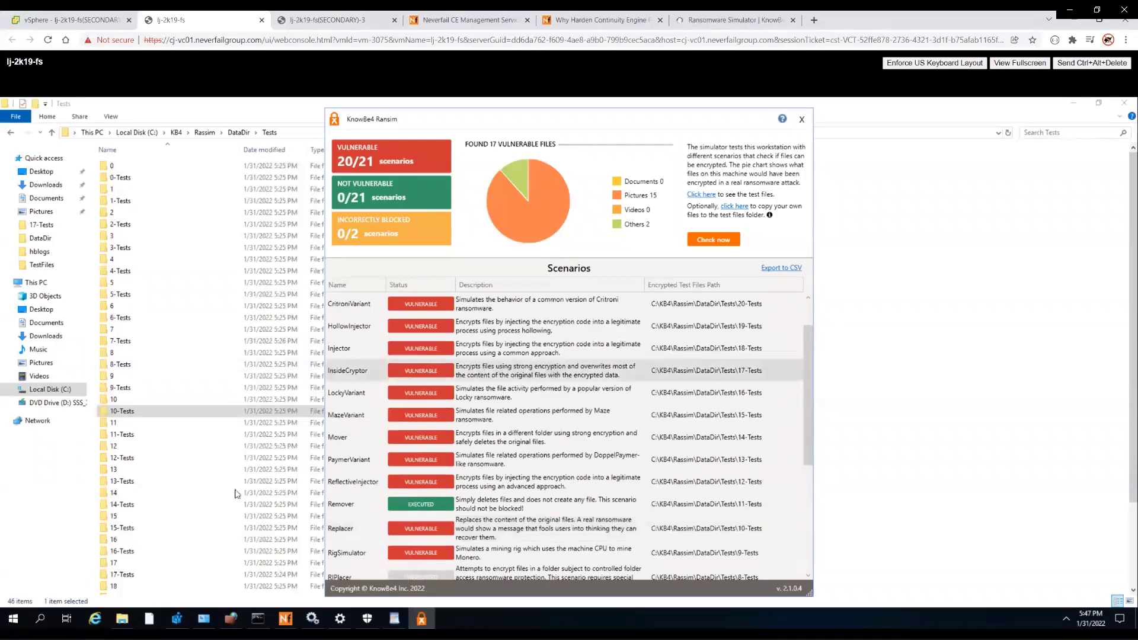
{"action": "double_click", "coordinate": [234, 574]}
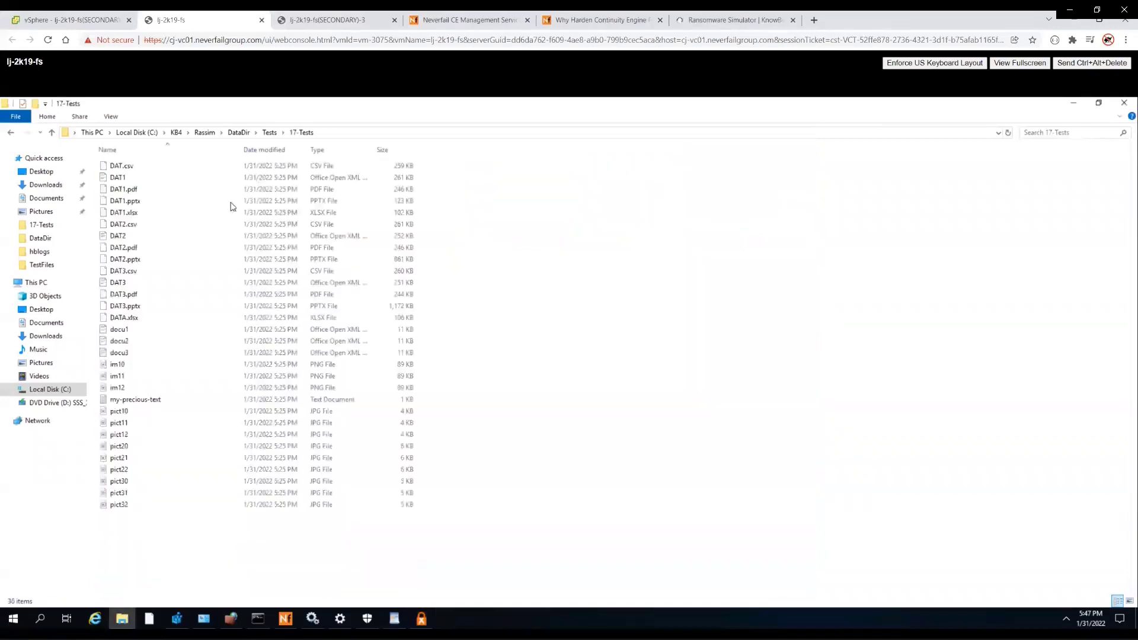
{"action": "double_click", "coordinate": [117, 366]}
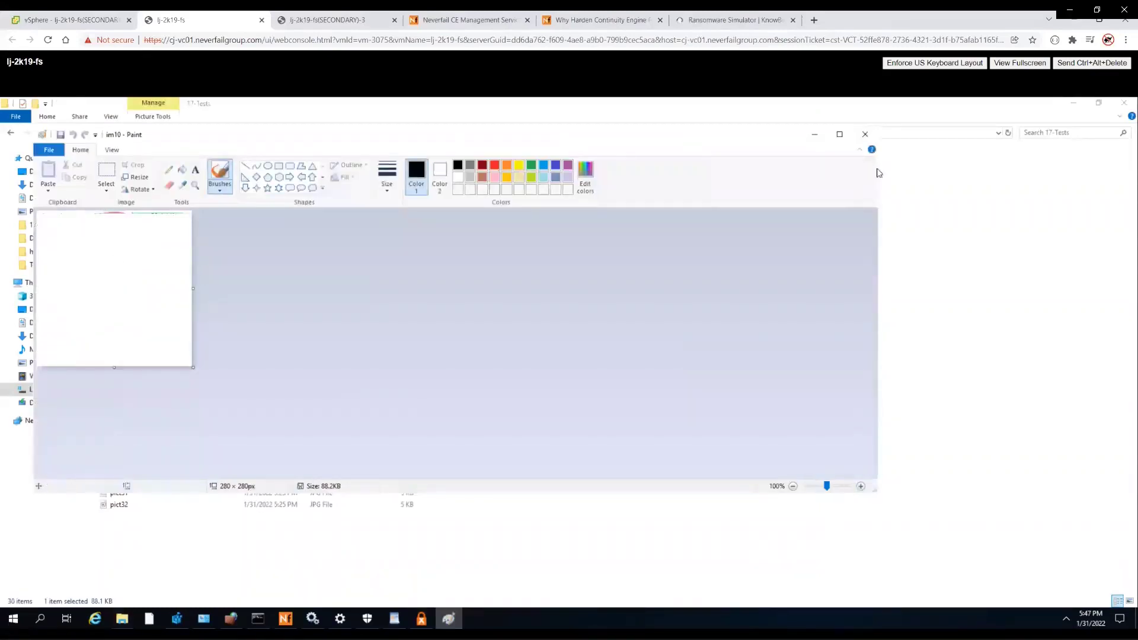
{"action": "left_click", "coordinate": [866, 135]}
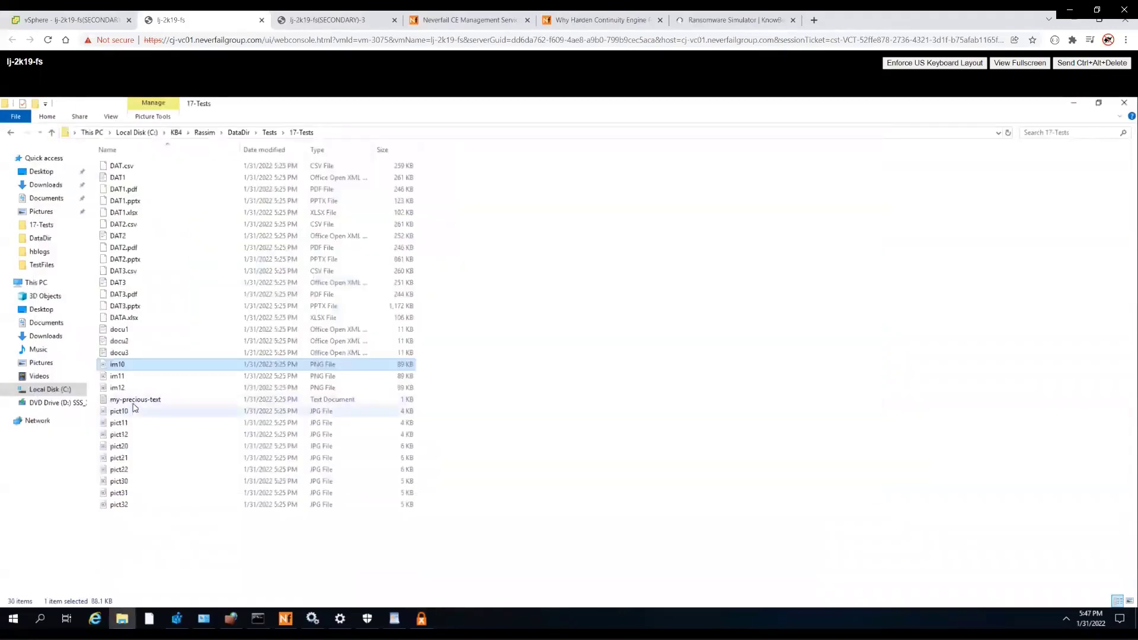
{"action": "left_click", "coordinate": [134, 402]}
{"action": "double_click", "coordinate": [134, 402]}
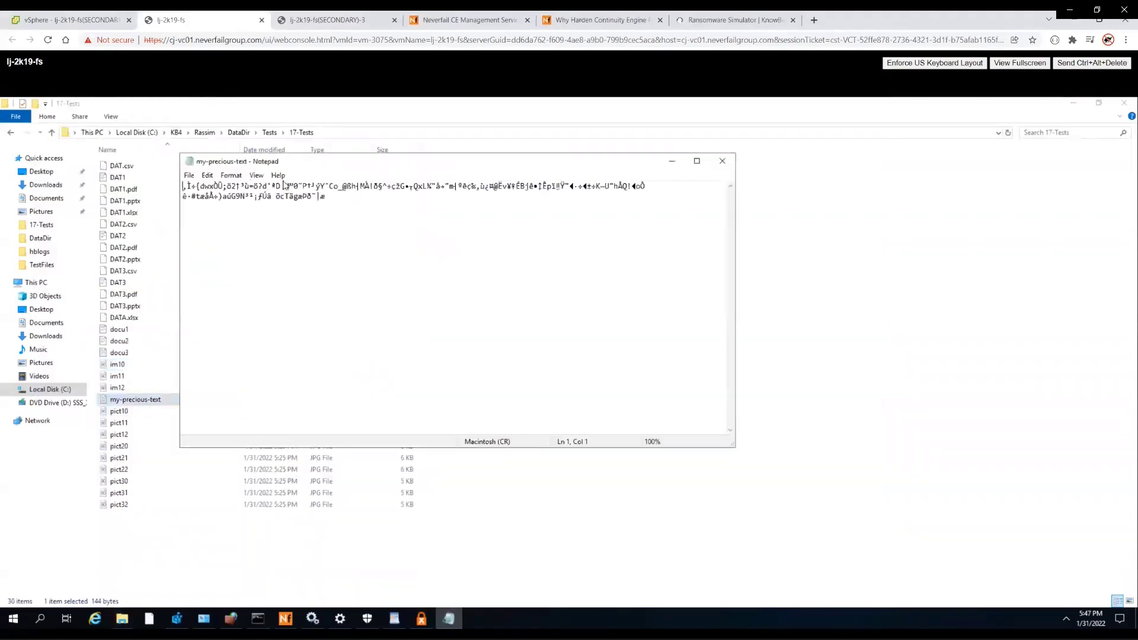
{"action": "left_click", "coordinate": [722, 161]}
{"action": "double_click", "coordinate": [128, 413]}
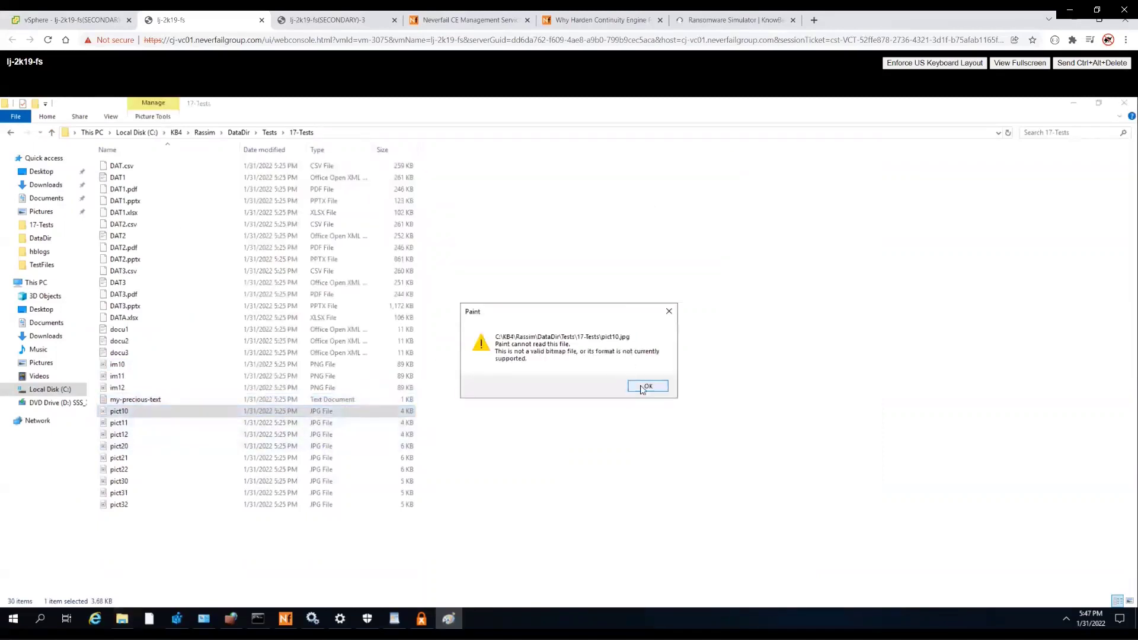
{"action": "left_click", "coordinate": [647, 386]}
{"action": "double_click", "coordinate": [122, 179]}
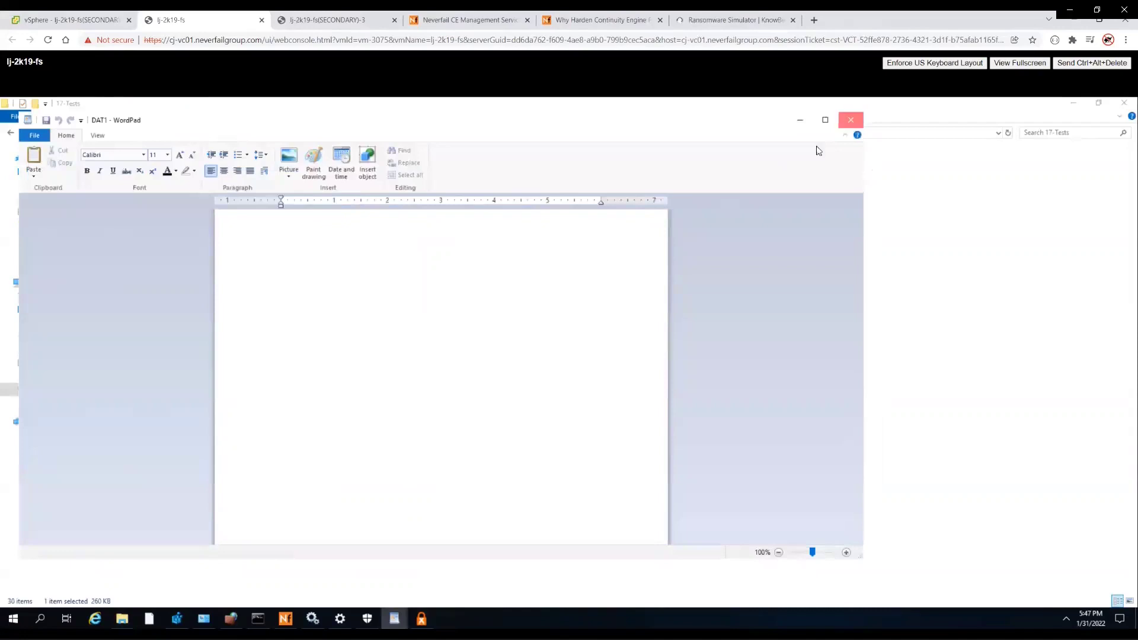
{"action": "left_click", "coordinate": [851, 120]}
{"action": "left_click", "coordinate": [270, 133]}
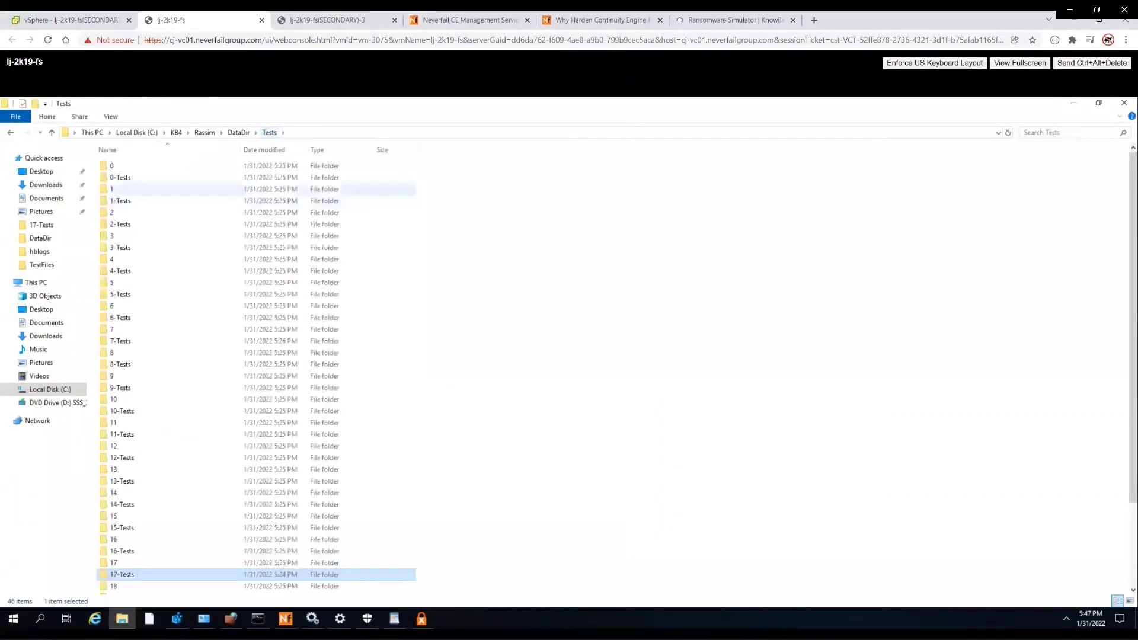
{"action": "left_click", "coordinate": [424, 617]}
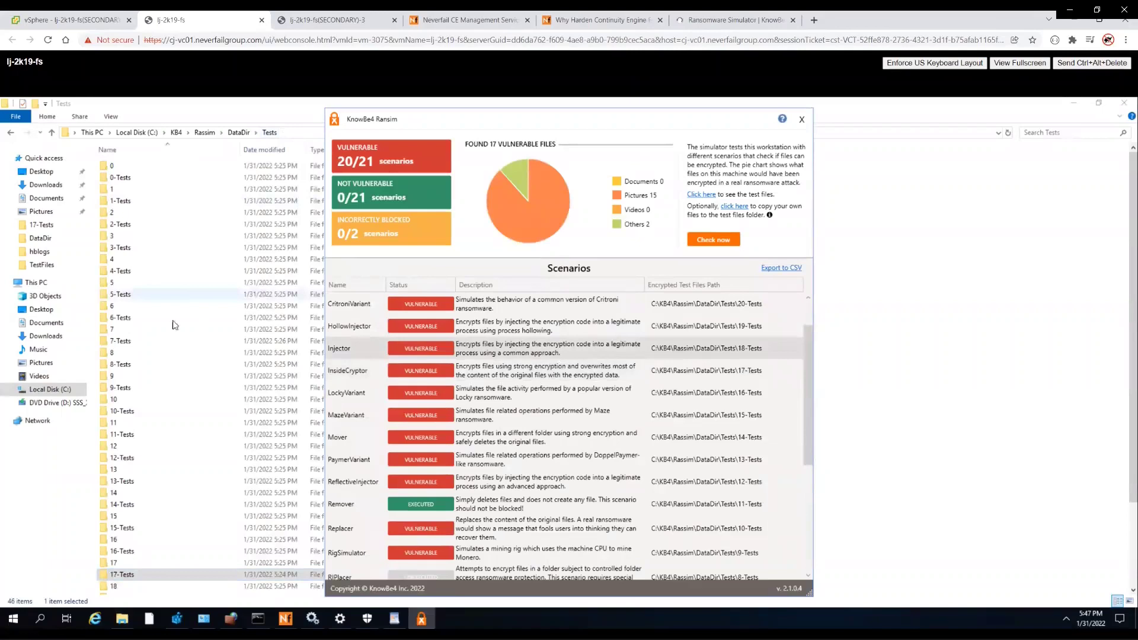
{"action": "scroll", "coordinate": [131, 586], "scroll_direction": "down", "scroll_amount": 1}
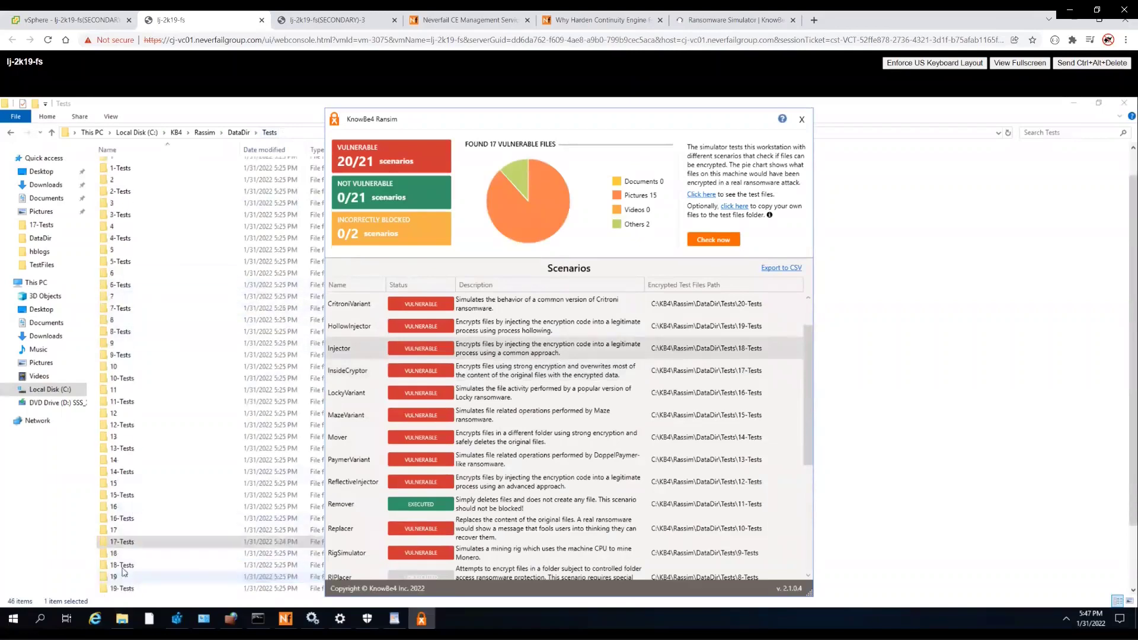
- Open my-precious-text.txt.aes from 18-Tests in Notepad and confirm it's encrypted gibberish
{"action": "double_click", "coordinate": [123, 566]}
{"action": "left_click", "coordinate": [138, 178]}
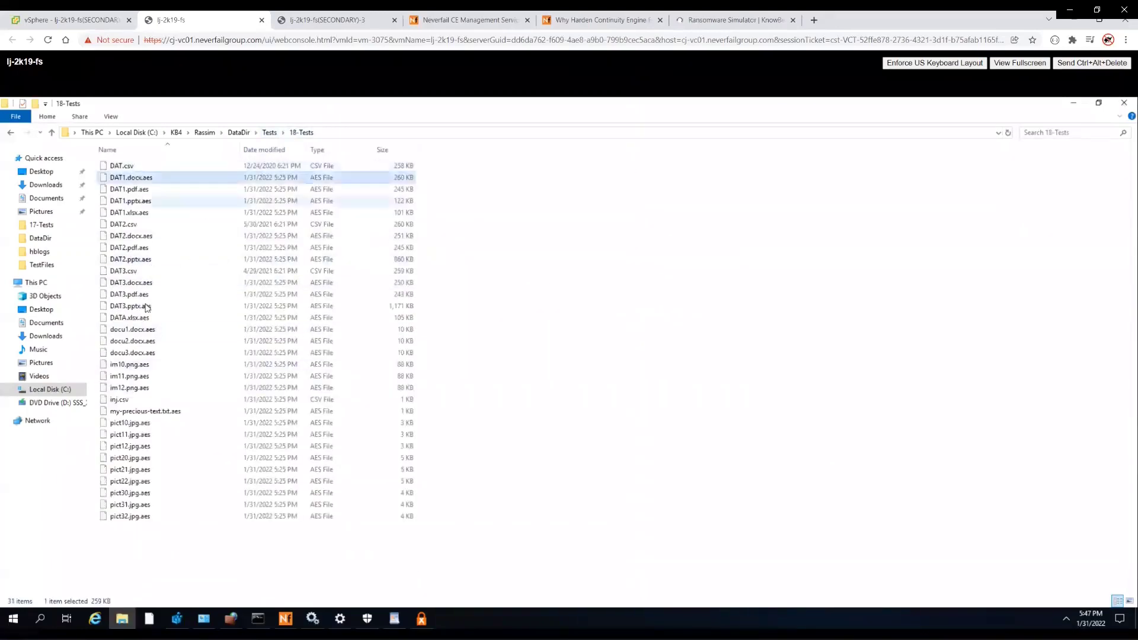
{"action": "left_click", "coordinate": [146, 307]}
{"action": "left_click", "coordinate": [151, 414]}
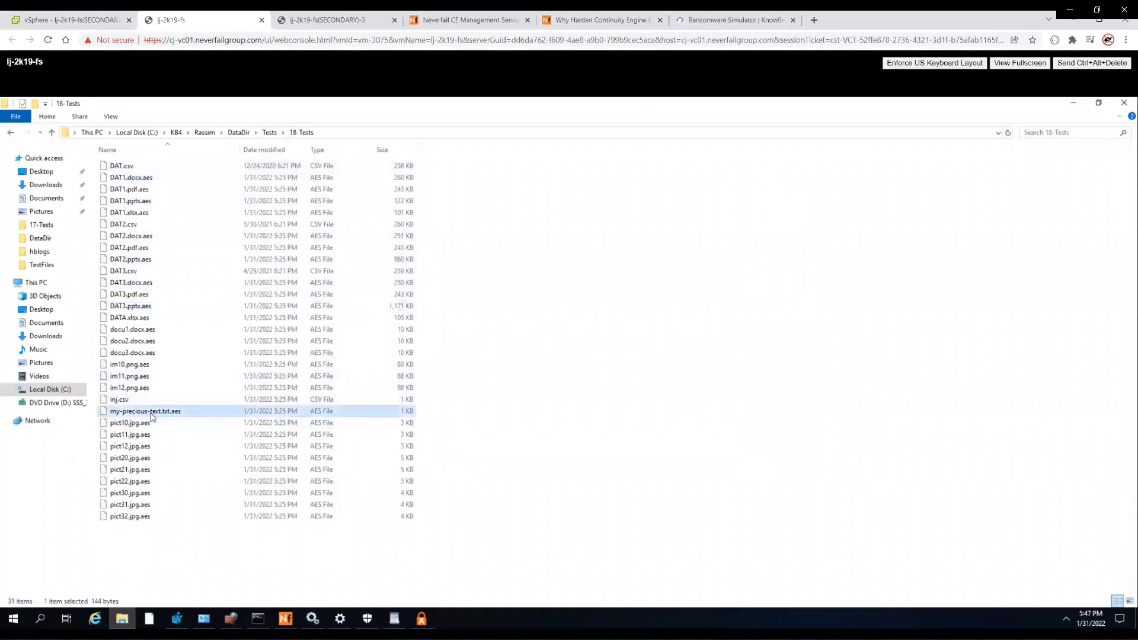
{"action": "right_click", "coordinate": [152, 416]}
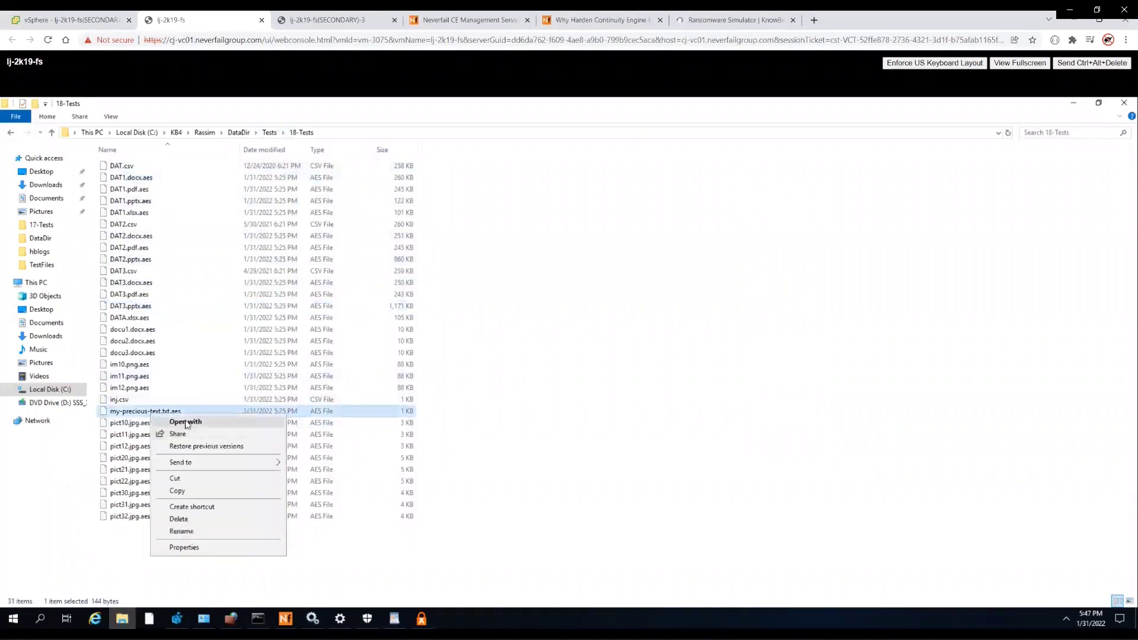
{"action": "left_click", "coordinate": [169, 422]}
{"action": "left_click", "coordinate": [547, 293]}
{"action": "left_click", "coordinate": [516, 305]}
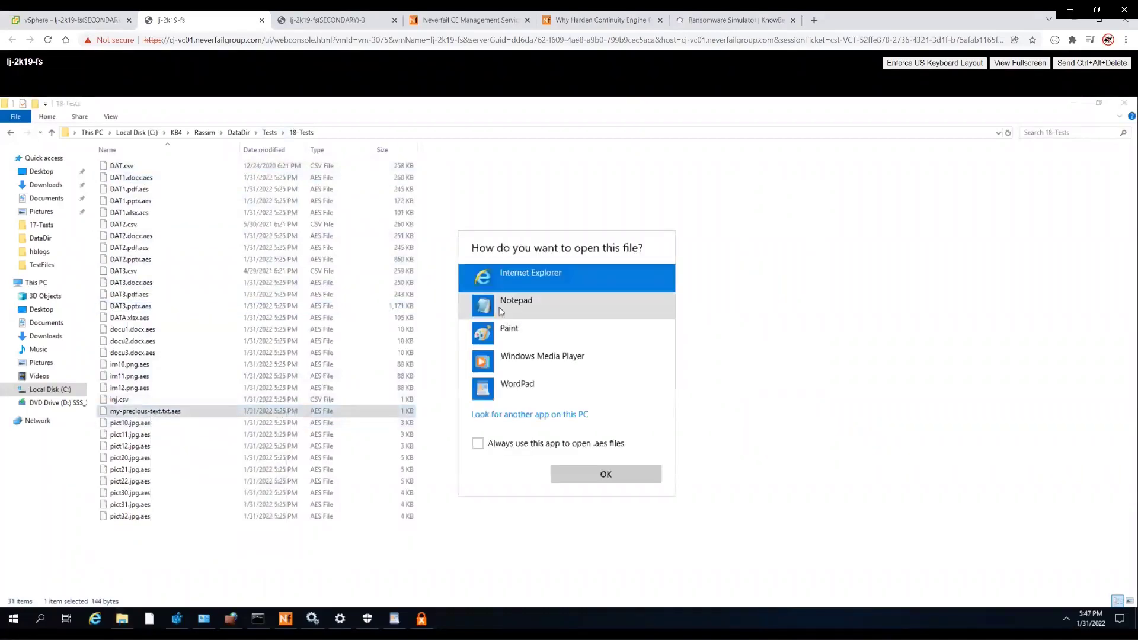
{"action": "left_click", "coordinate": [591, 472]}
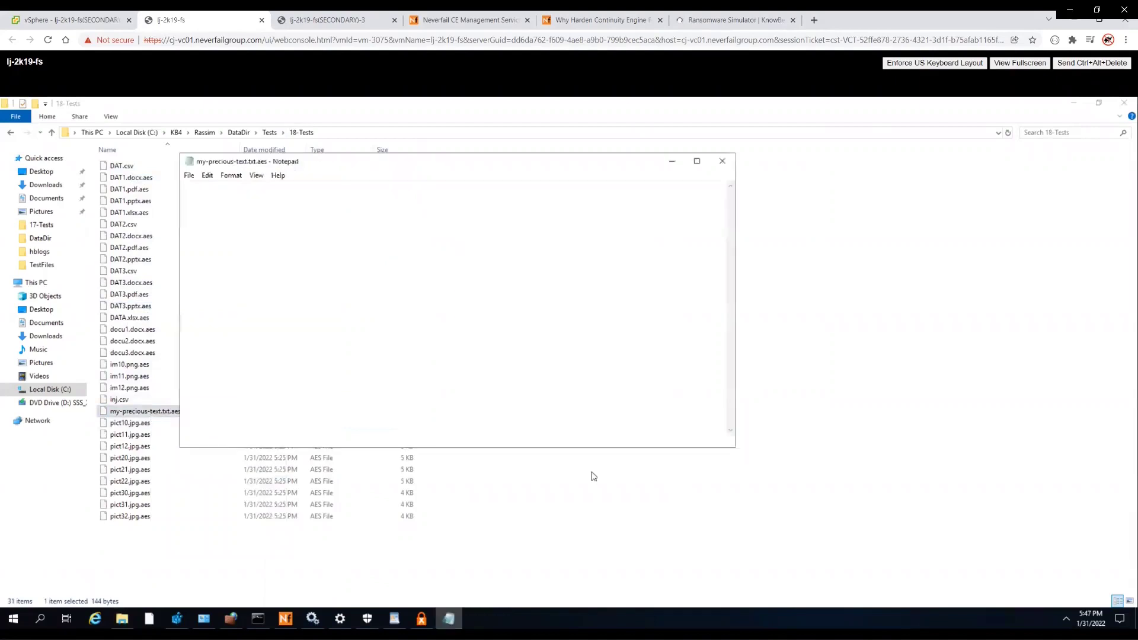
{"action": "left_click", "coordinate": [722, 164]}
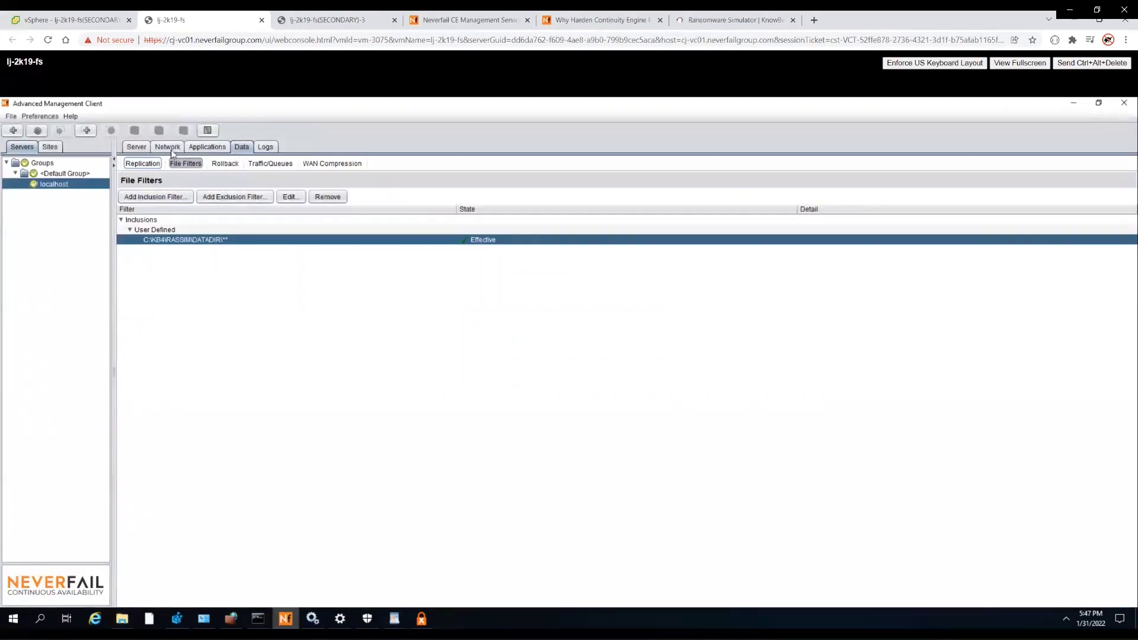
- Sign in to Neverfail CE Management Service with the account username and password
{"action": "left_click", "coordinate": [497, 20]}
{"action": "left_click", "coordinate": [317, 312]}
{"action": "type", "text": "administartor"}
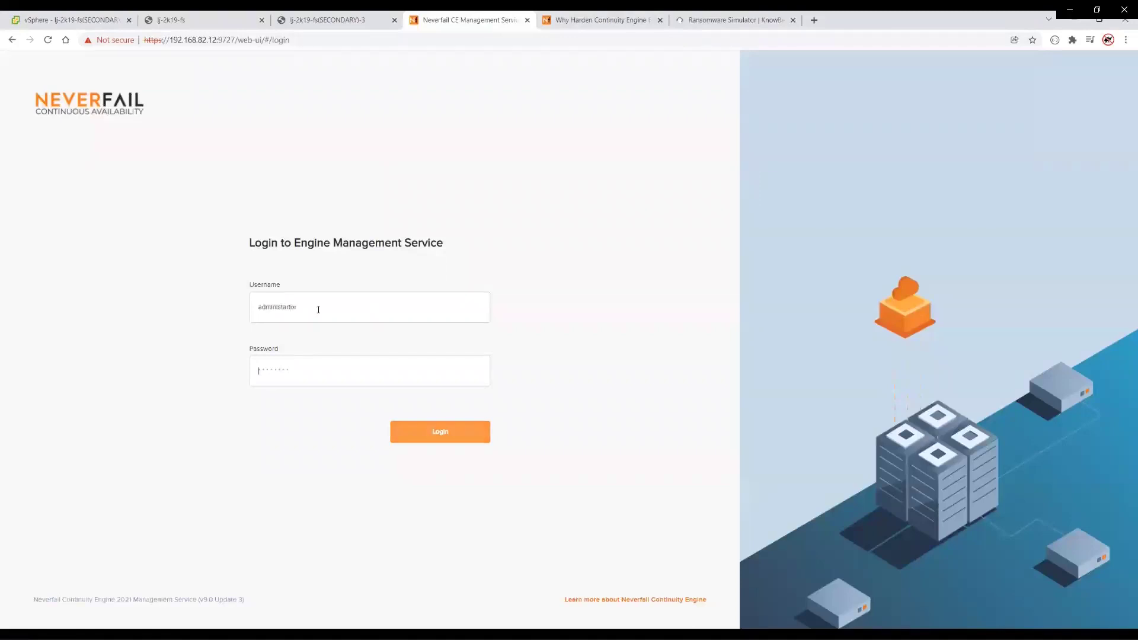
{"action": "key", "text": "Tab"}
{"action": "type", "text": "P"}
{"action": "key", "text": "BackSpace"}
{"action": "type", "text": "Pa"}
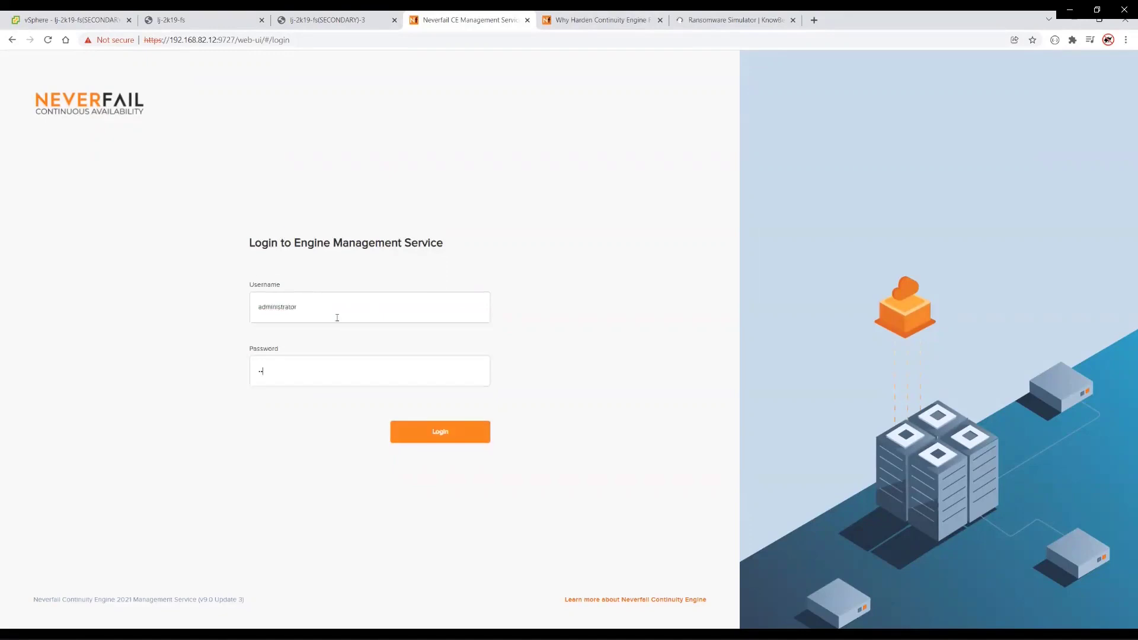
{"action": "key", "text": "Return"}
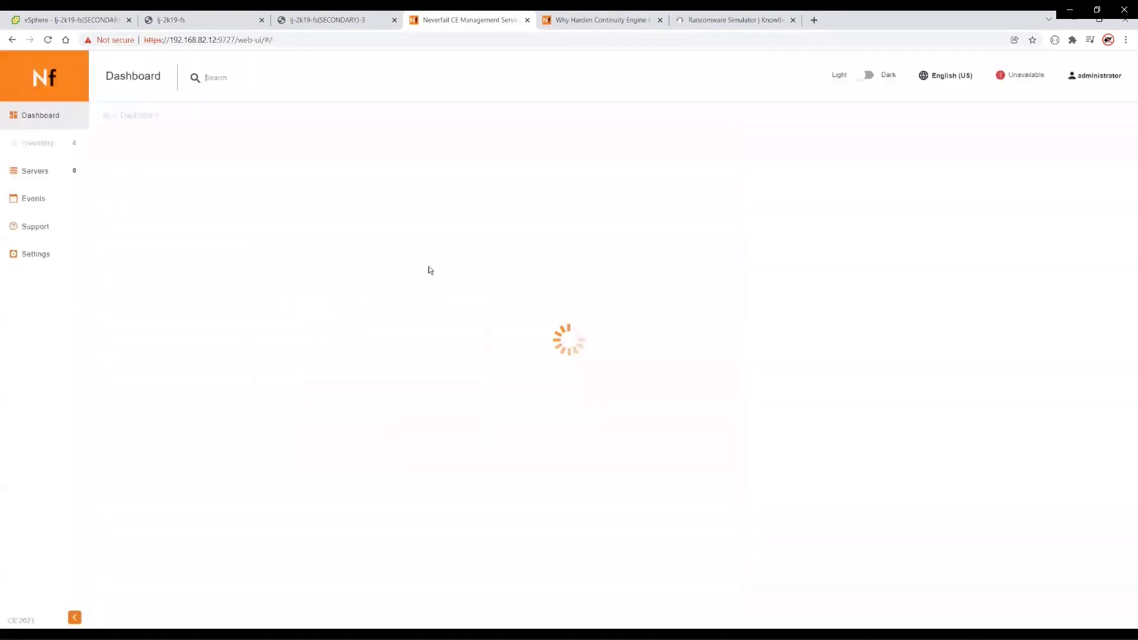
- Open lj-2k19-fs's status under Servers, then go to the secondary server's console
{"action": "left_click", "coordinate": [20, 179]}
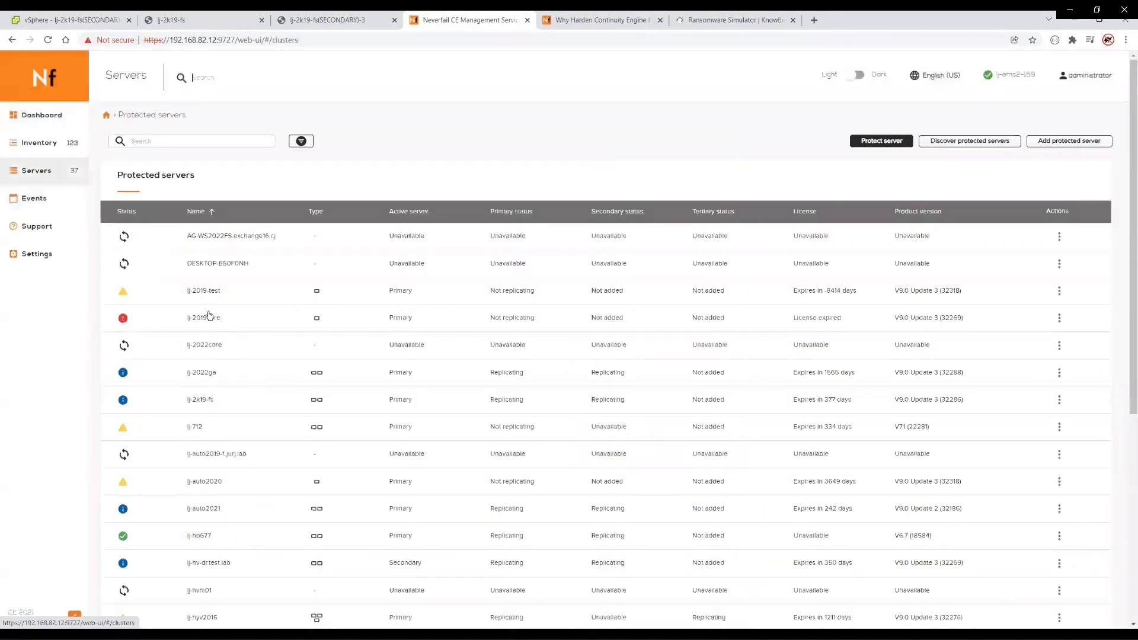
{"action": "left_click", "coordinate": [199, 400]}
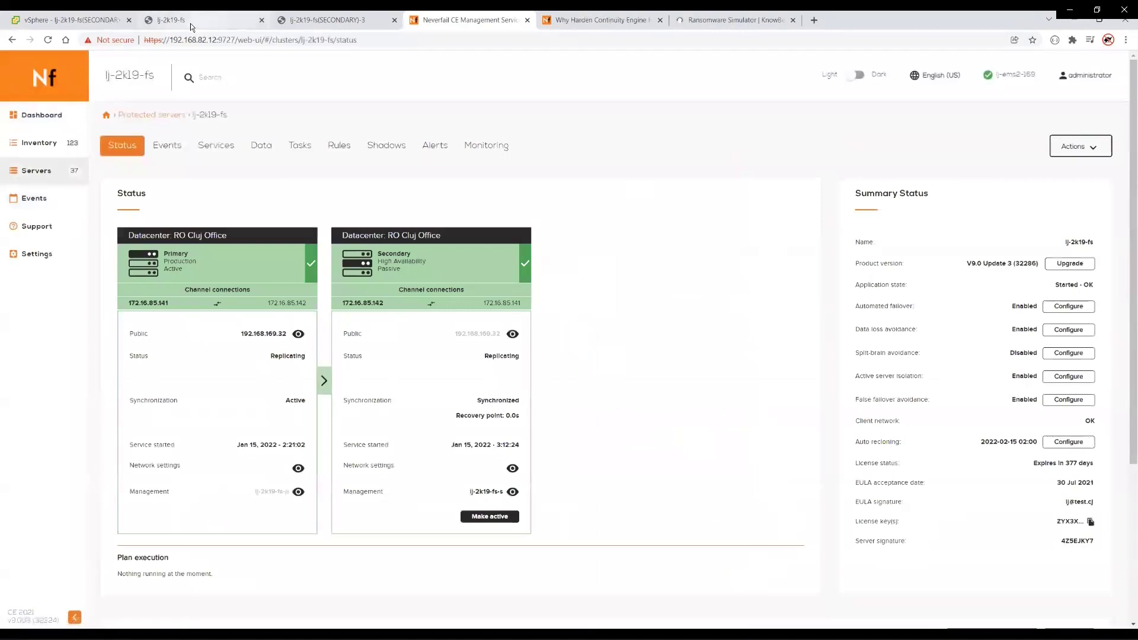
{"action": "mouse_move", "coordinate": [466, 501]}
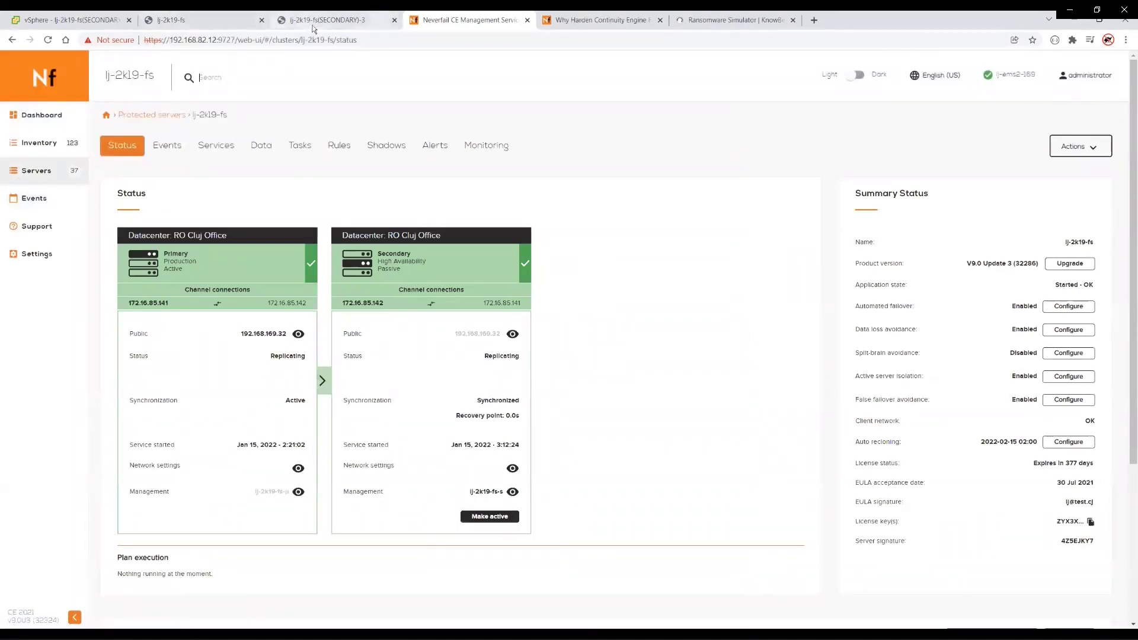
{"action": "left_click", "coordinate": [313, 24]}
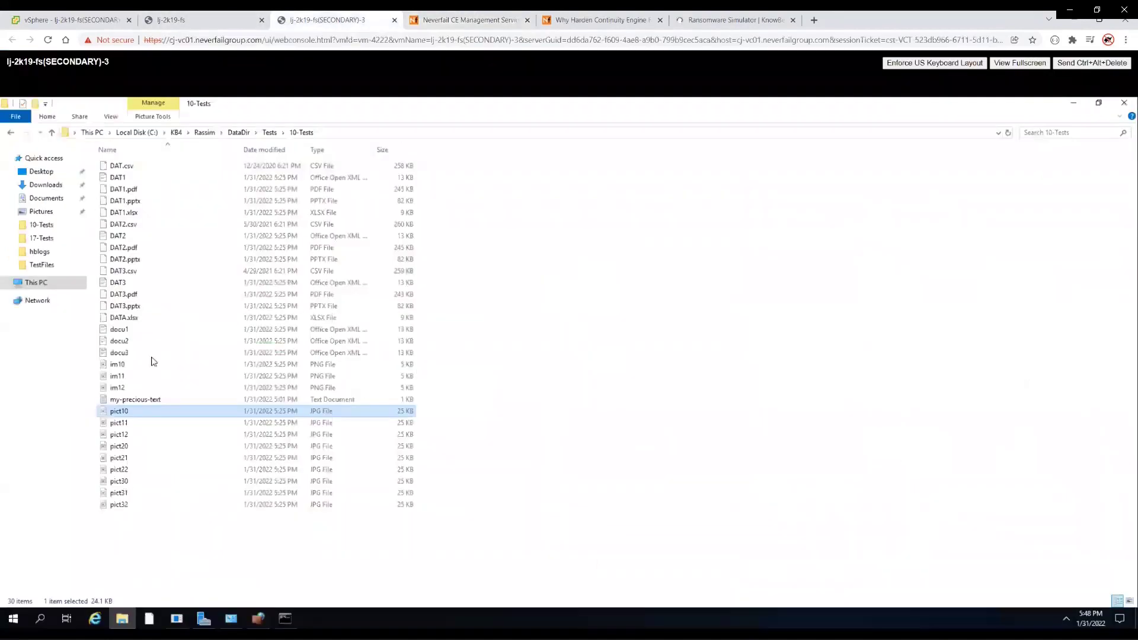
- Check pict10 and docu1 in the secondary's 10-Tests folder
{"action": "left_click", "coordinate": [1066, 619]}
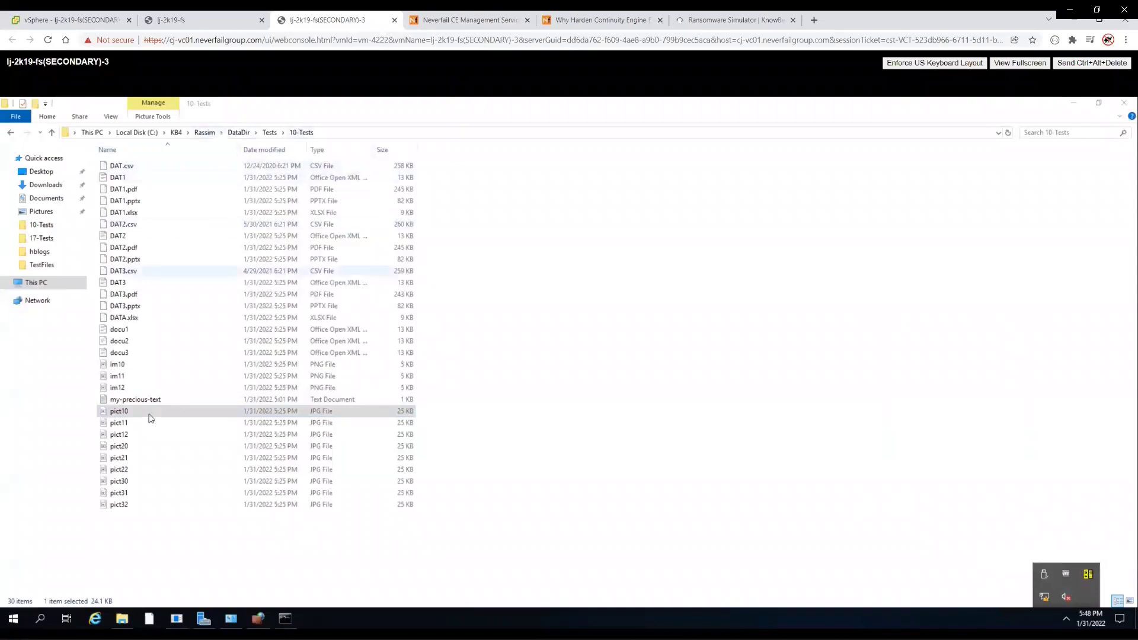
{"action": "double_click", "coordinate": [124, 415]}
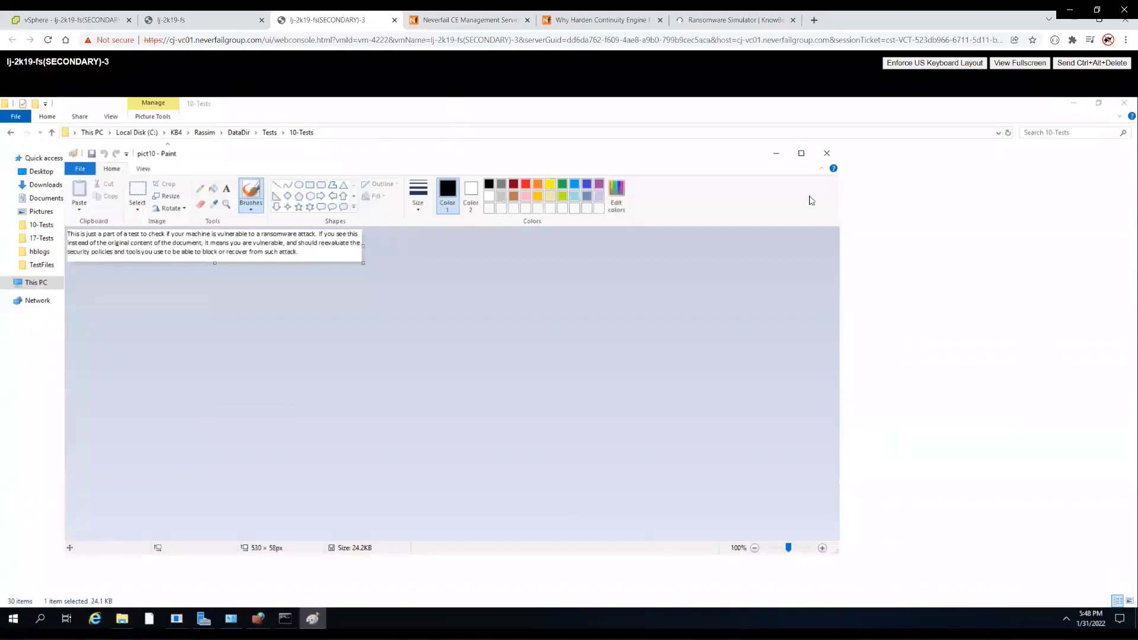
{"action": "left_click", "coordinate": [827, 153]}
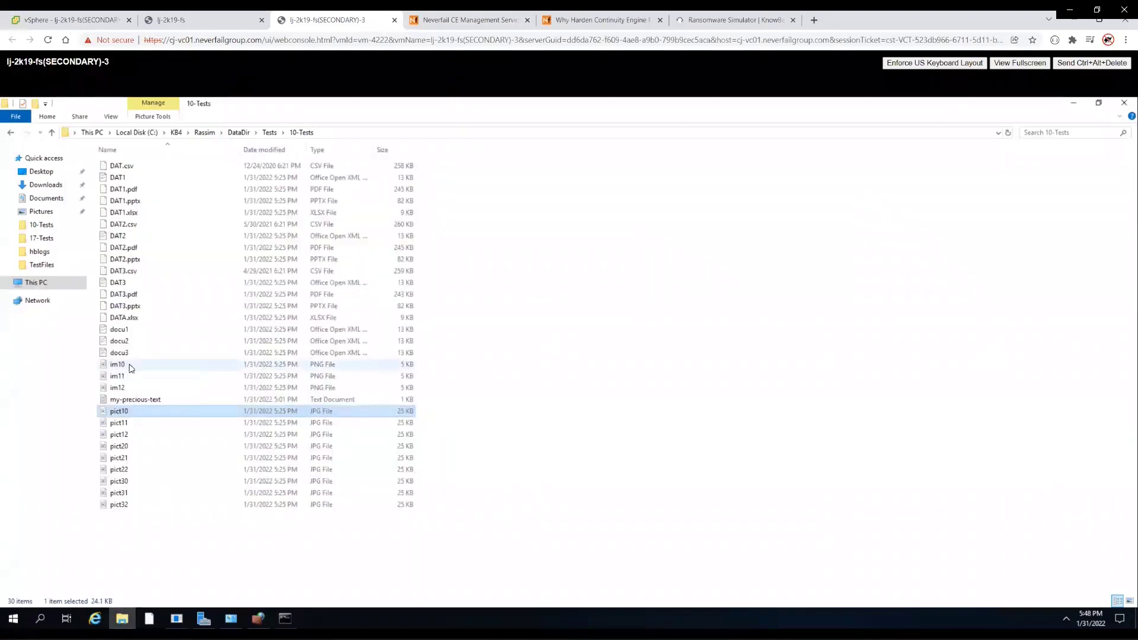
{"action": "left_click", "coordinate": [133, 365]}
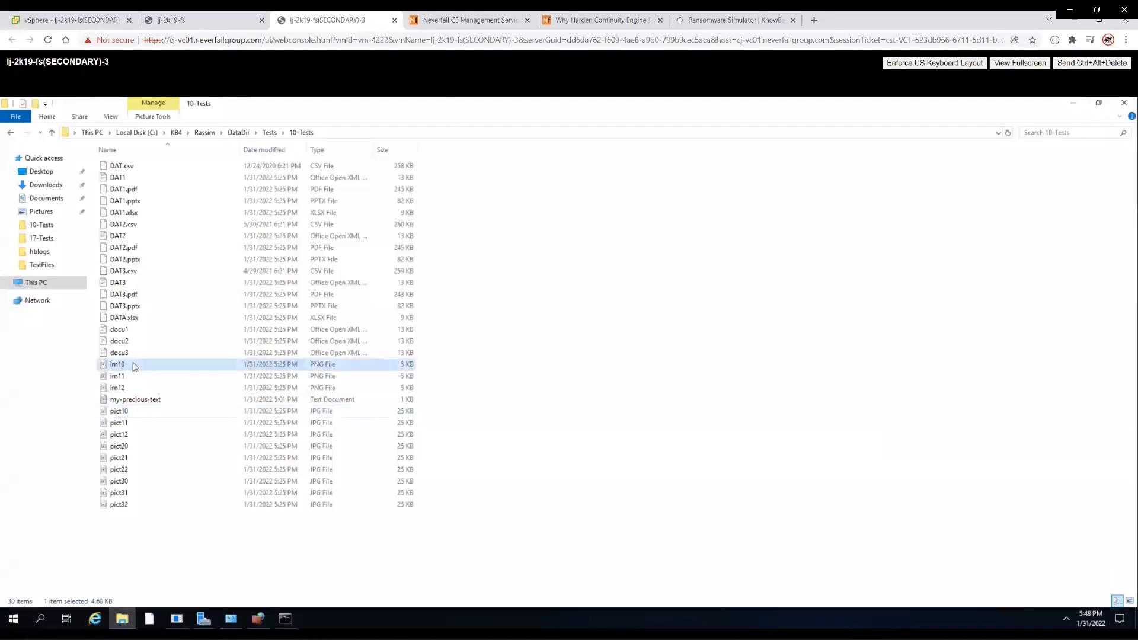
{"action": "double_click", "coordinate": [135, 331]}
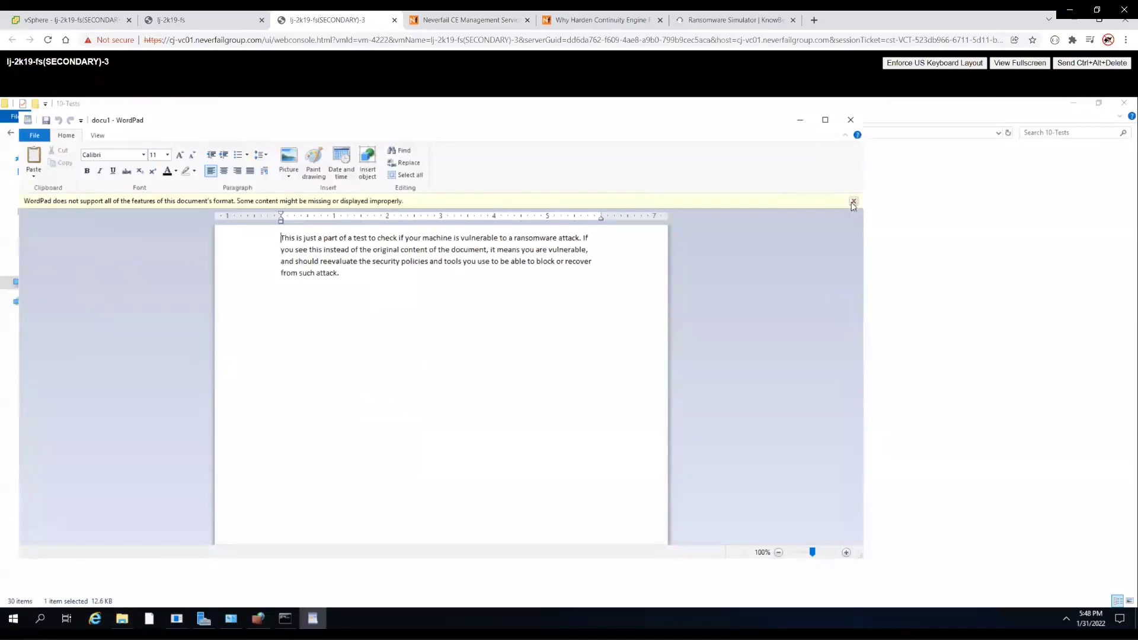
{"action": "left_click", "coordinate": [851, 120]}
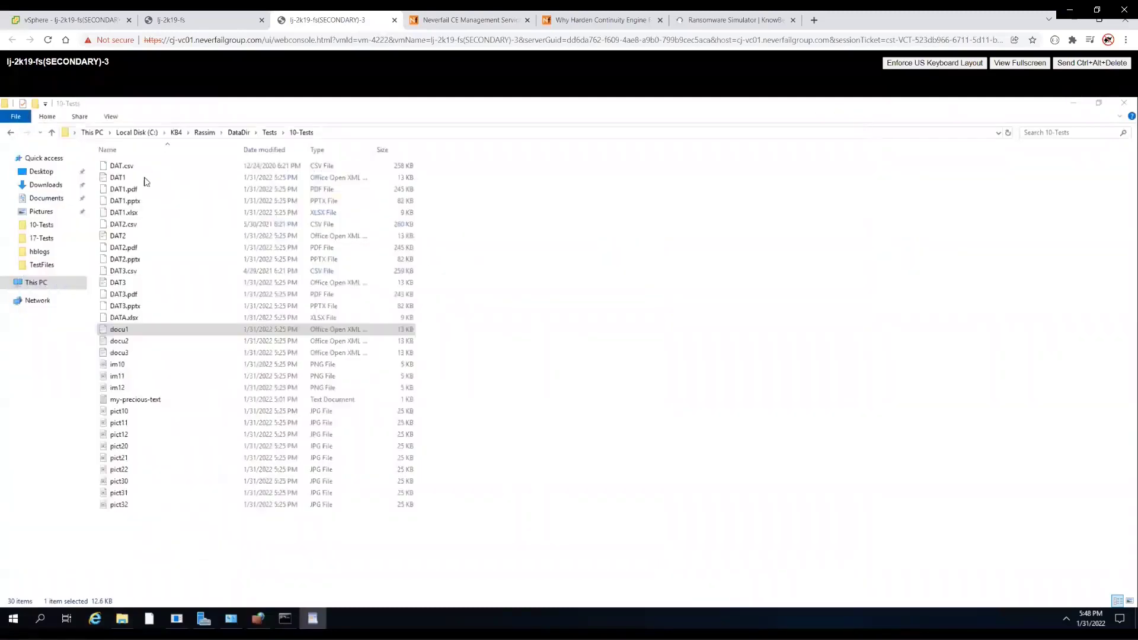
- Try opening my-precious-text.txt.aes in 18-Tests and confirm it can't be opened
{"action": "left_click", "coordinate": [269, 133]}
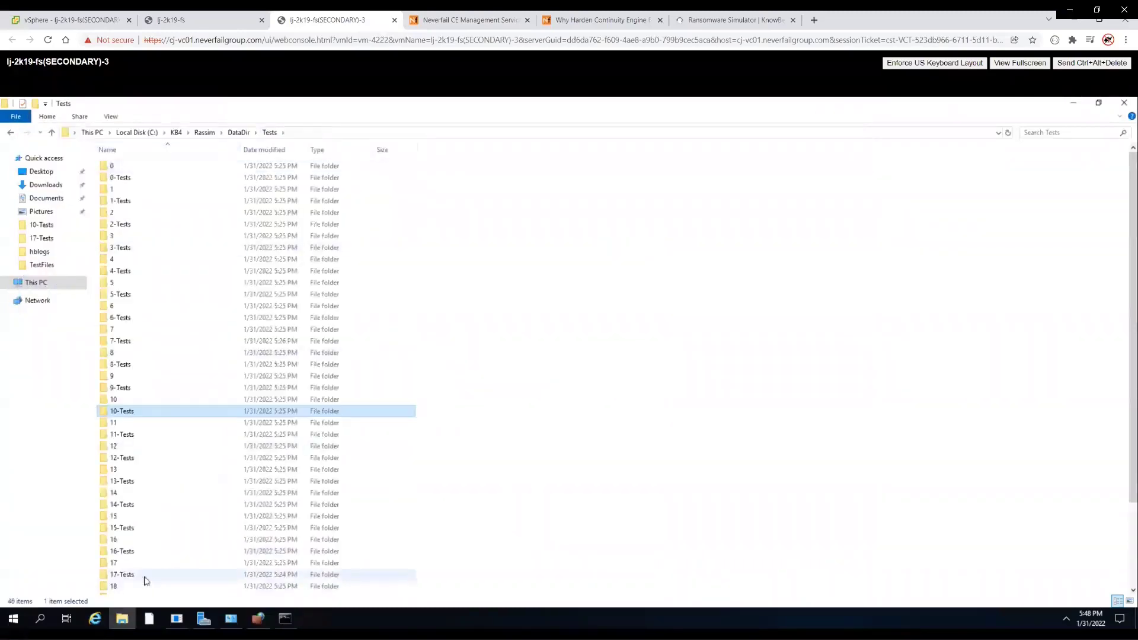
{"action": "scroll", "coordinate": [146, 581], "scroll_direction": "down", "scroll_amount": 1}
{"action": "double_click", "coordinate": [146, 581]}
{"action": "left_click", "coordinate": [219, 415]}
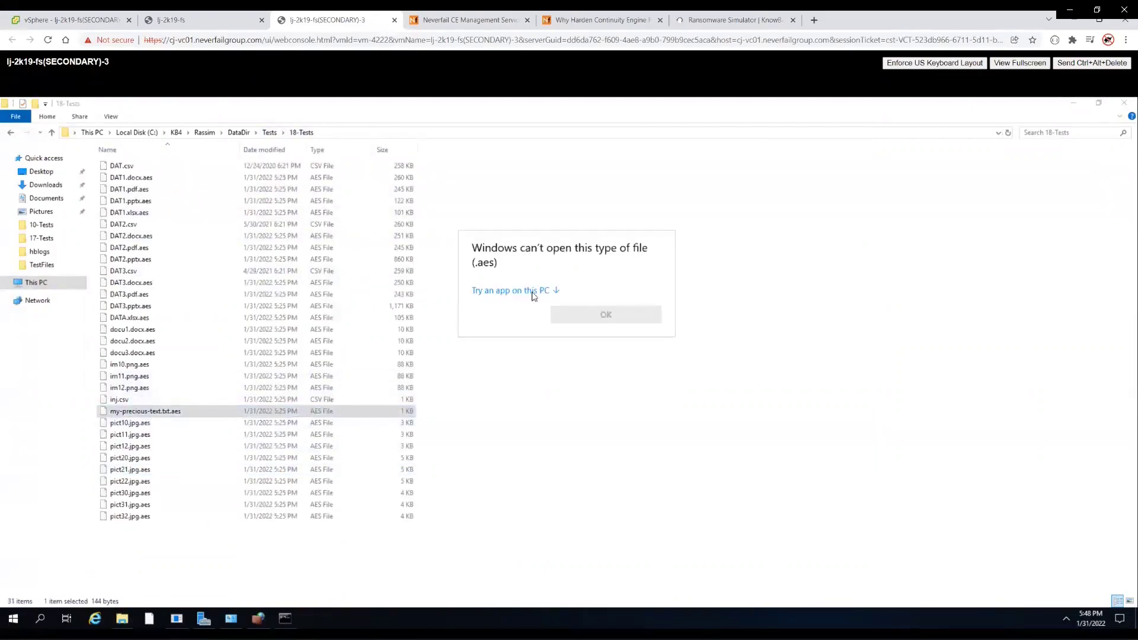
{"action": "left_click", "coordinate": [572, 304]}
- Open my-precious-text in 17-Tests, confirm it's garbled, then return to the primary console
{"action": "left_click", "coordinate": [269, 133]}
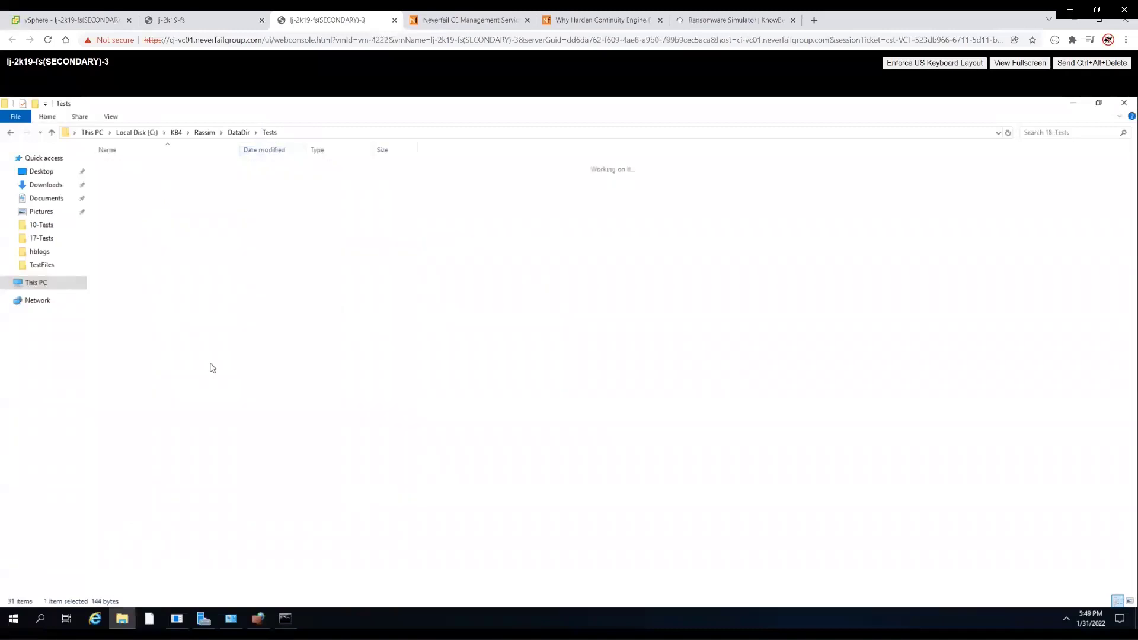
{"action": "double_click", "coordinate": [119, 566]}
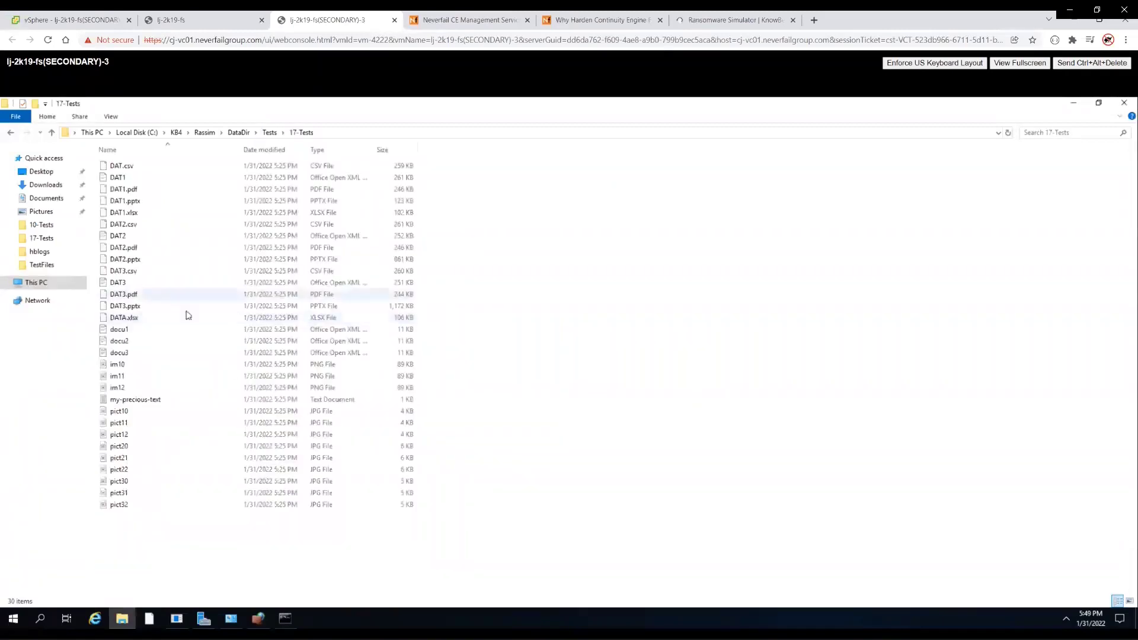
{"action": "double_click", "coordinate": [177, 401]}
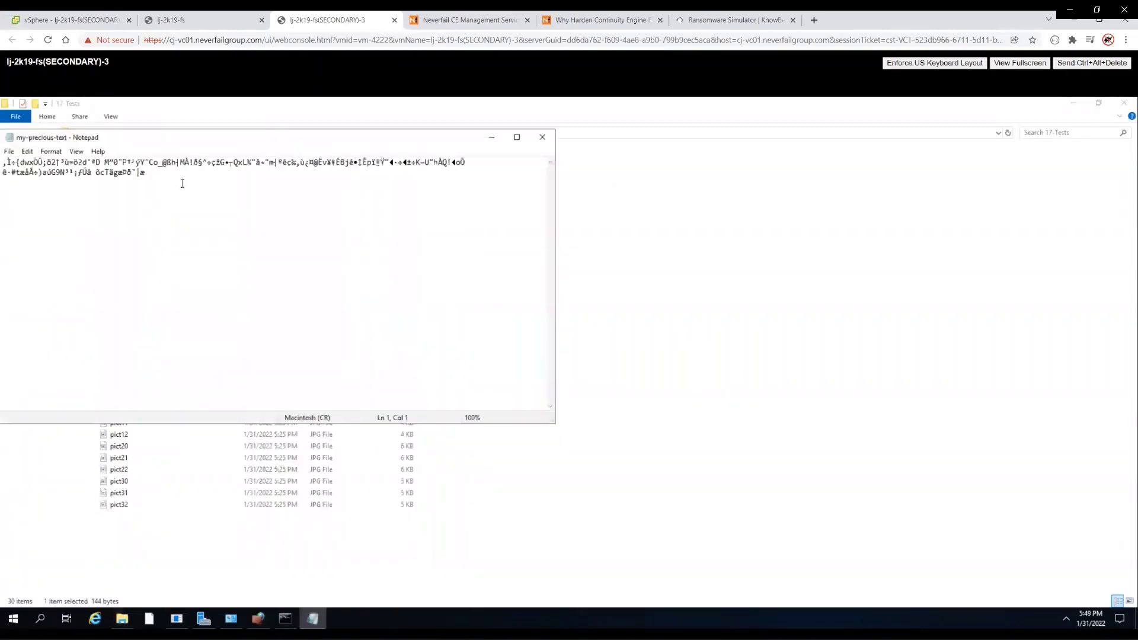
{"action": "key", "text": "ctrl+a"}
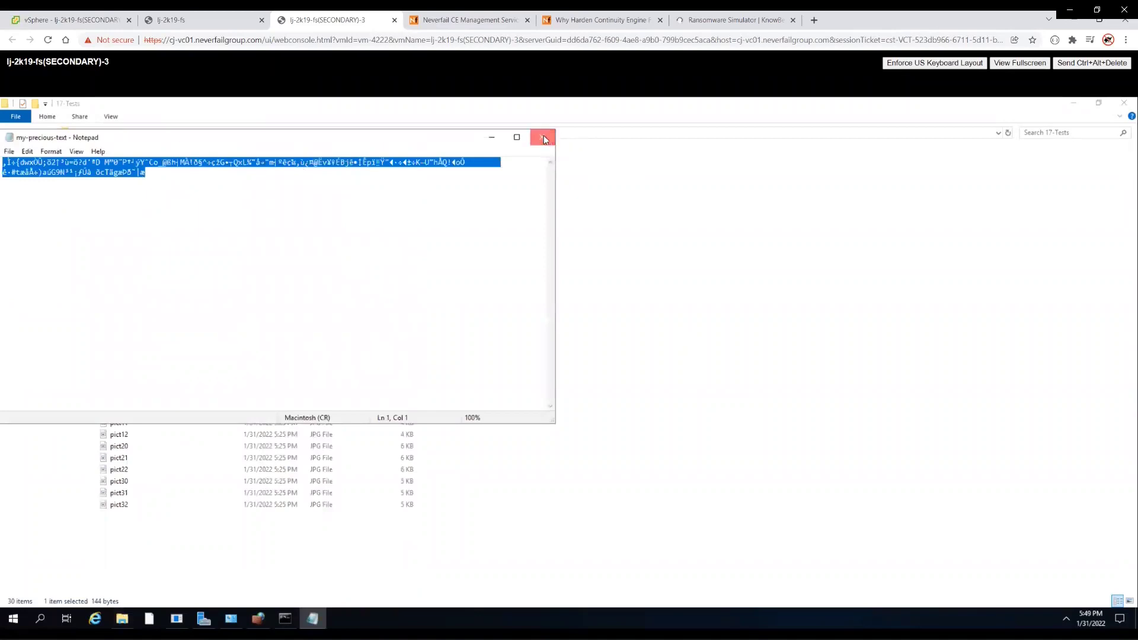
{"action": "left_click", "coordinate": [545, 140]}
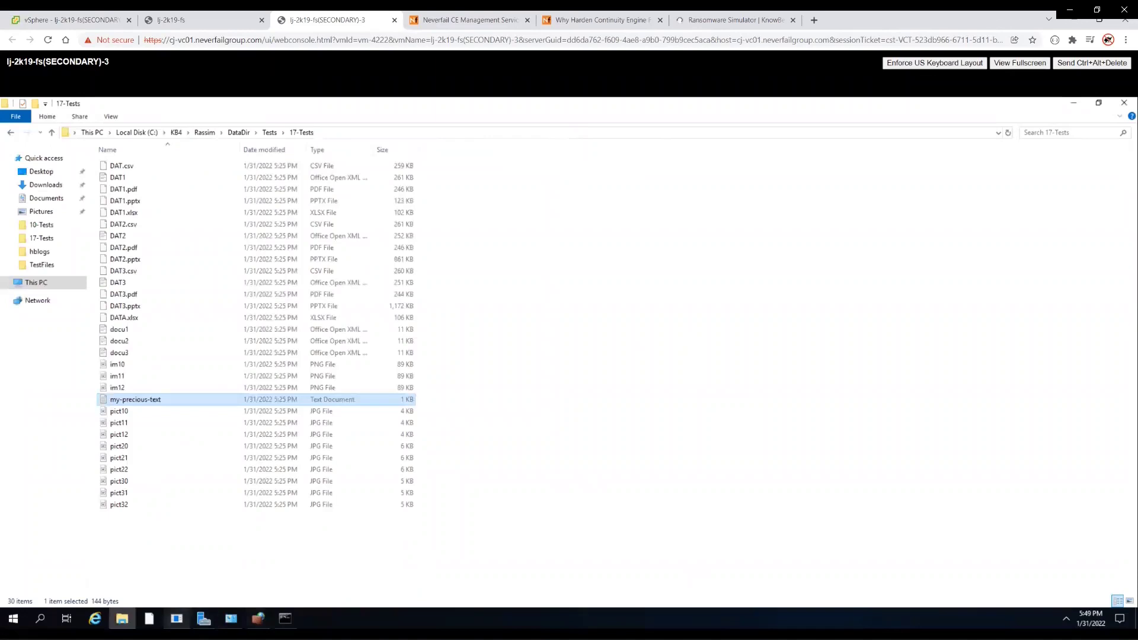
{"action": "left_click", "coordinate": [184, 20]}
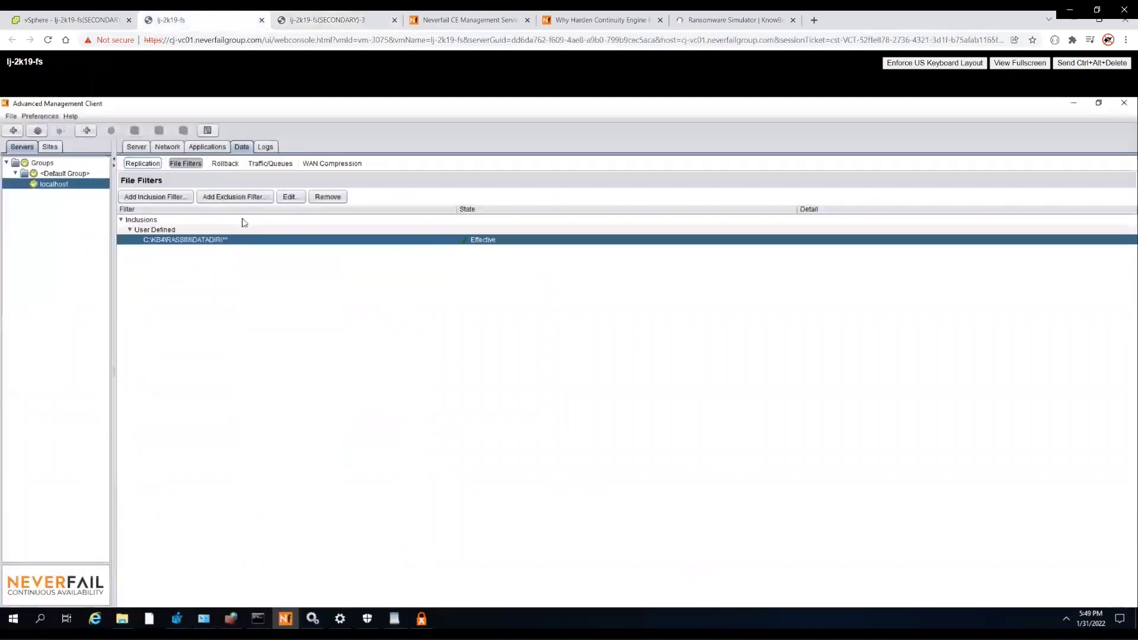
- Review Data > Replication and the primary/secondary server summary, then return to the primary's console
{"action": "left_click", "coordinate": [143, 165]}
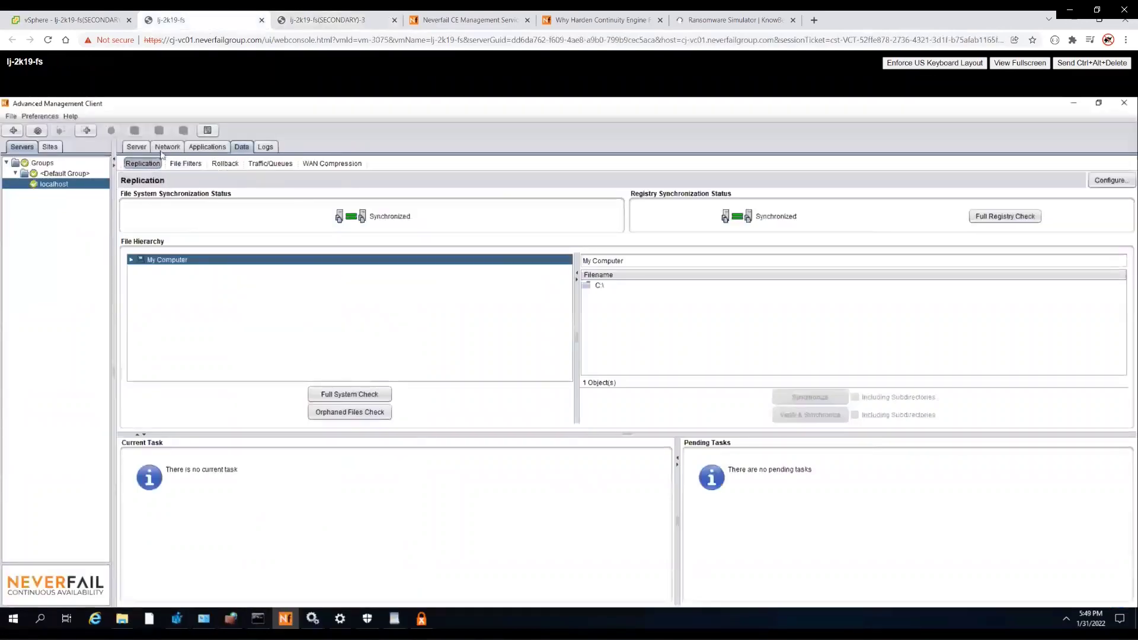
{"action": "left_click", "coordinate": [140, 147]}
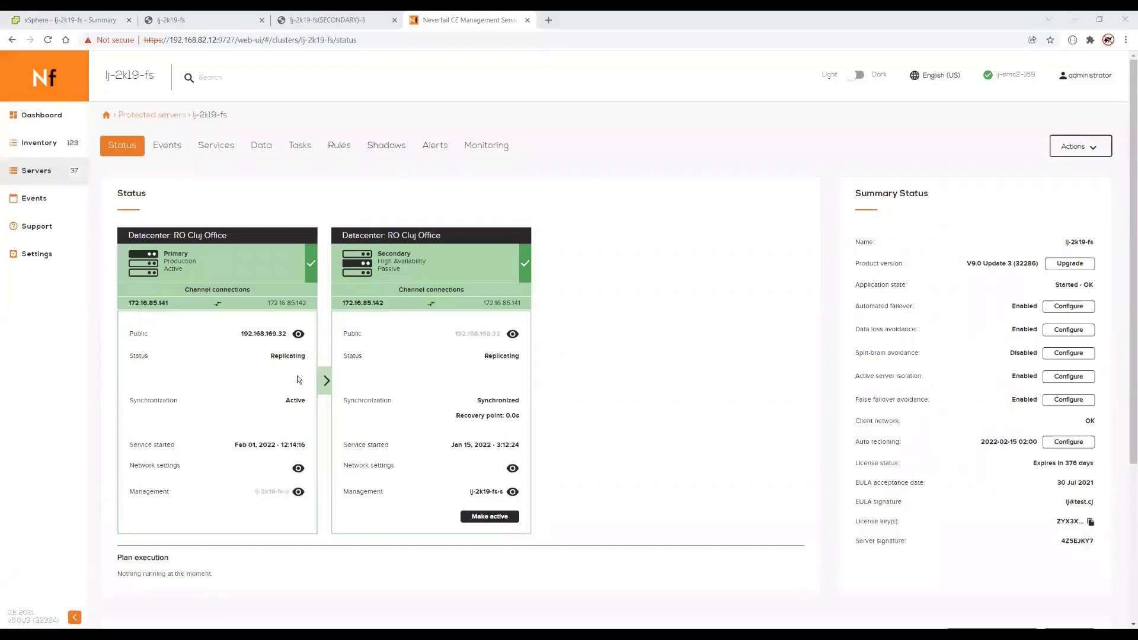
{"action": "mouse_move", "coordinate": [330, 386]}
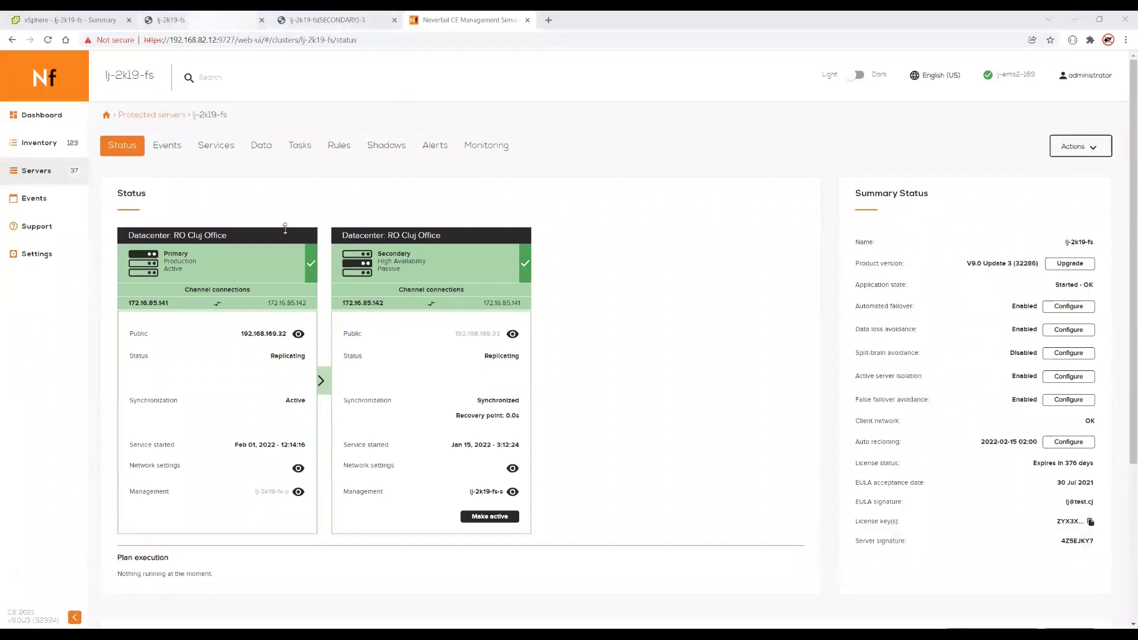
{"action": "left_click", "coordinate": [202, 23]}
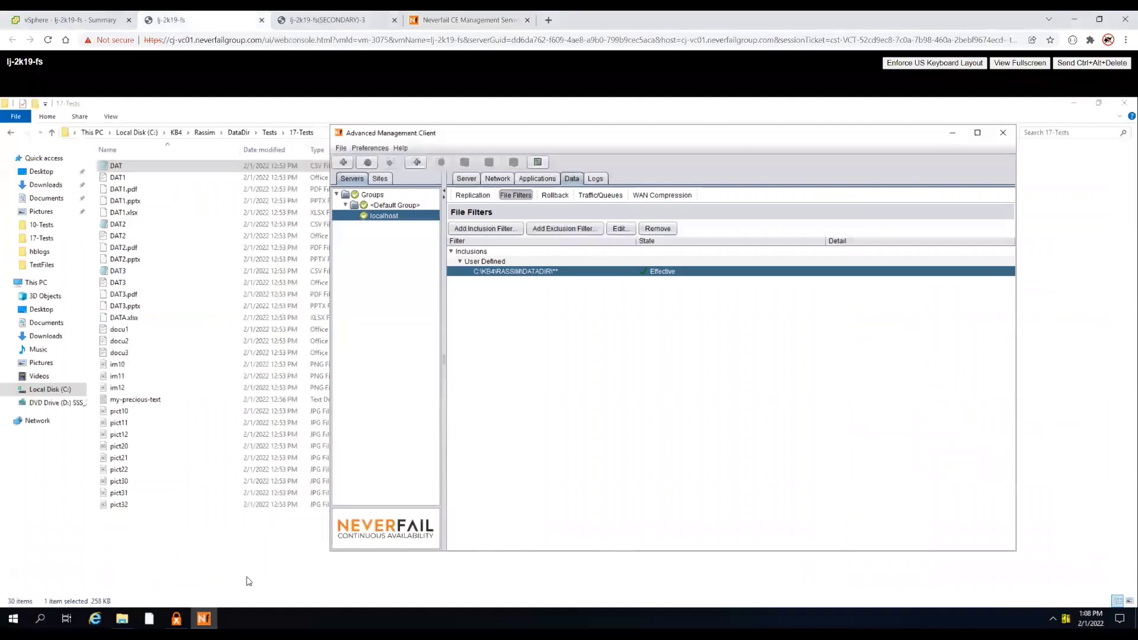
- Open DAT in the primary's 17-Tests folder and confirm its contents are garbled
{"action": "left_click", "coordinate": [176, 618]}
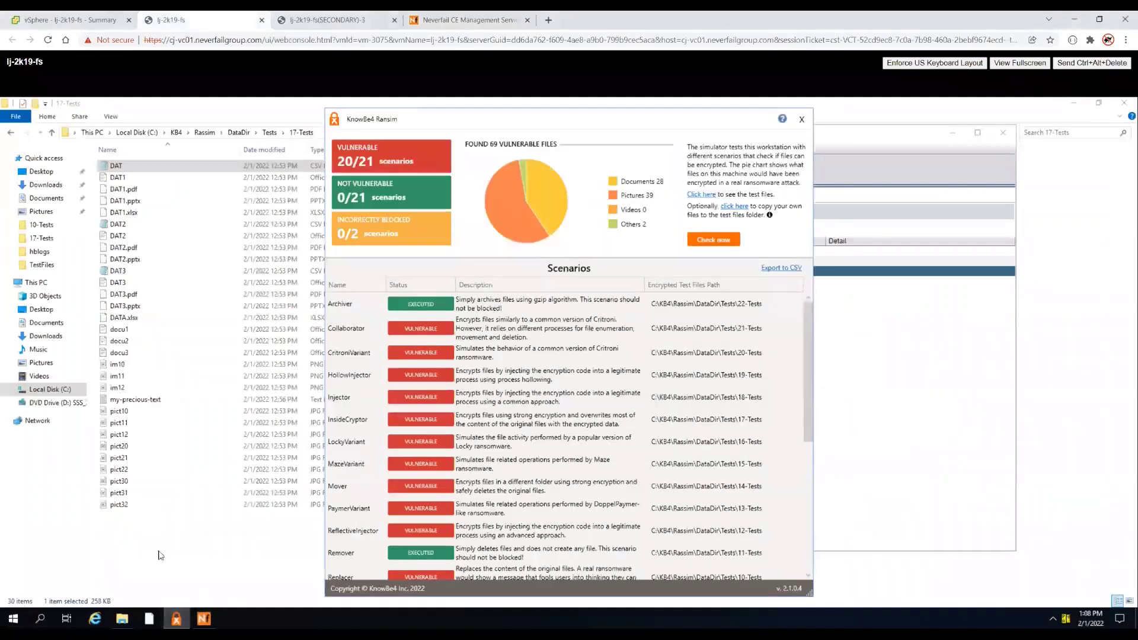
{"action": "left_click", "coordinate": [159, 567]}
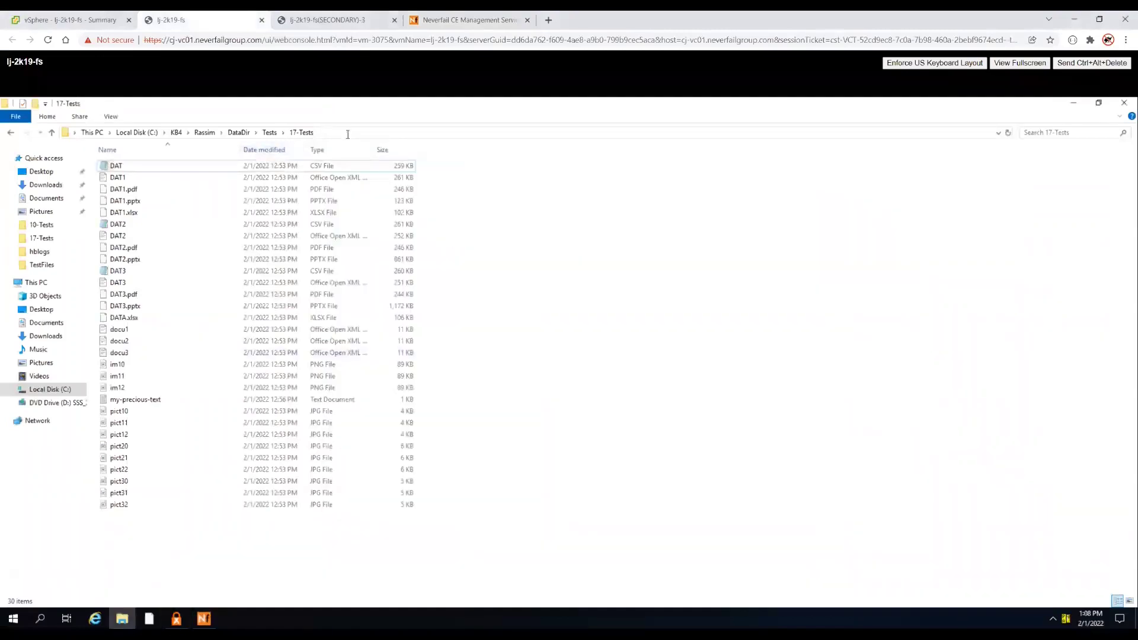
{"action": "left_click", "coordinate": [360, 133]}
{"action": "double_click", "coordinate": [128, 166]}
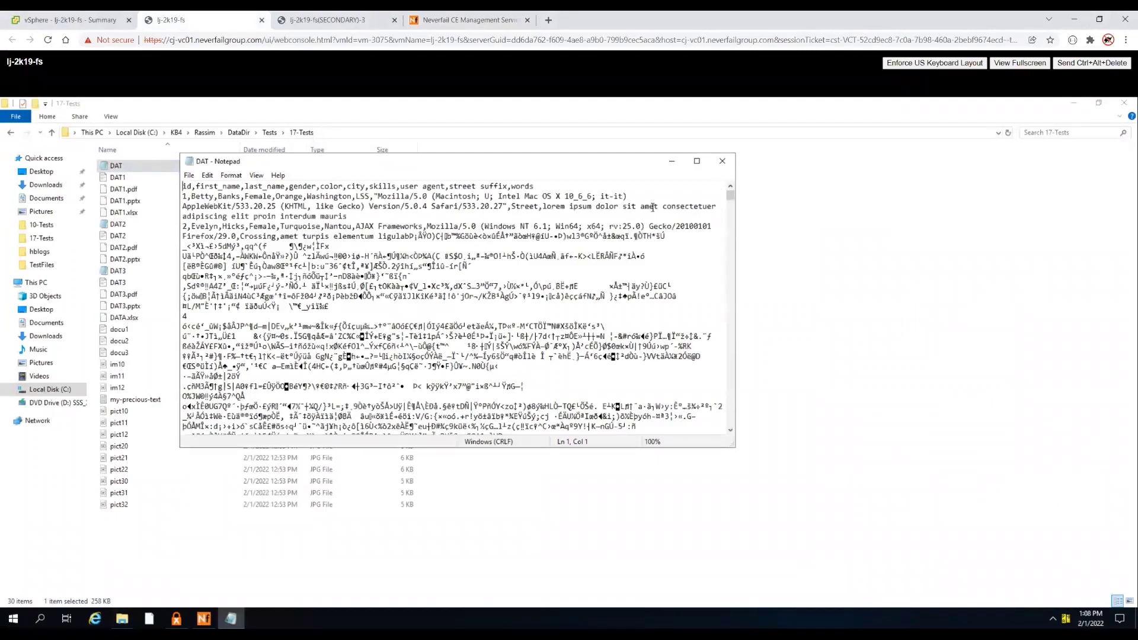
{"action": "left_click_drag", "start_coordinate": [313, 266], "coordinate": [460, 346]}
{"action": "left_click", "coordinate": [723, 161]}
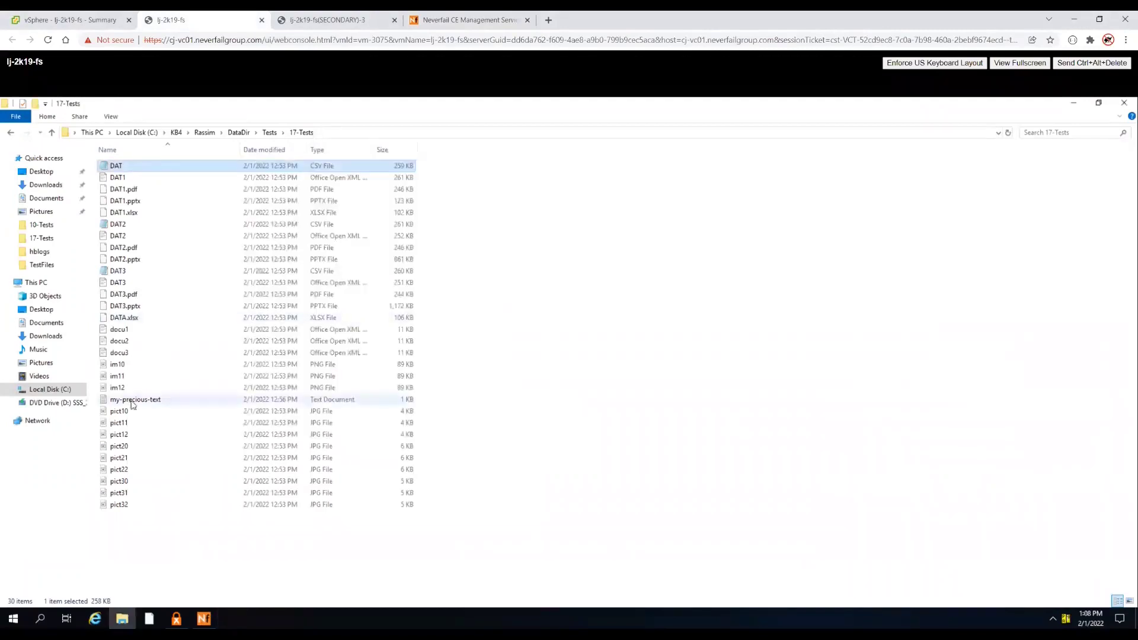
- Confirm im10 and my-precious-text in 17-Tests are scrambled, then bring back the management client
{"action": "double_click", "coordinate": [118, 364]}
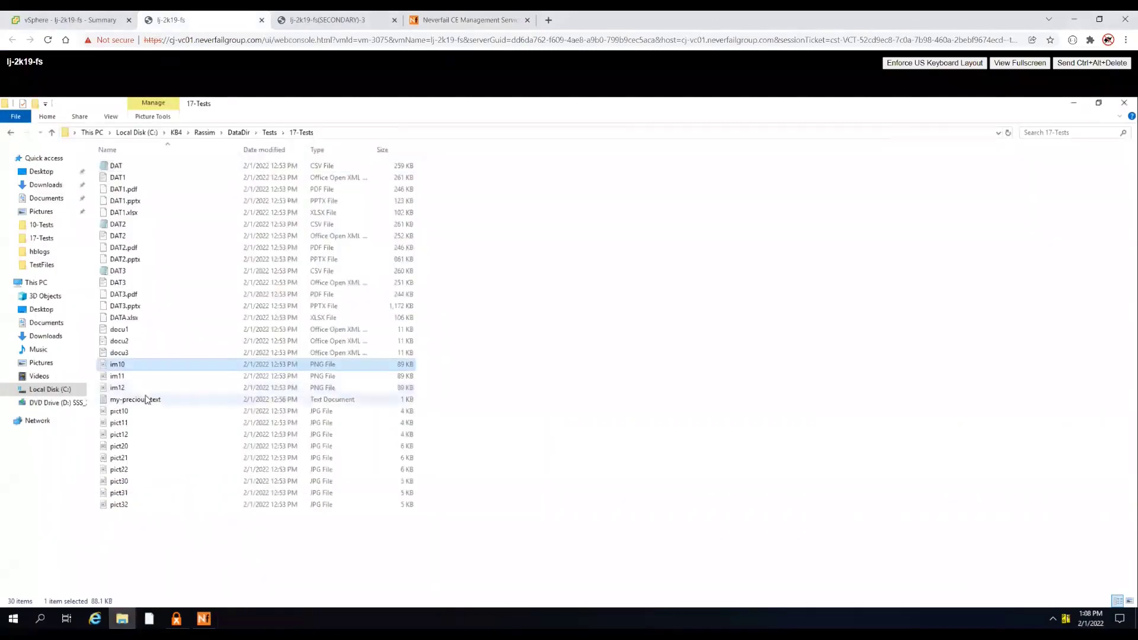
{"action": "double_click", "coordinate": [145, 399]}
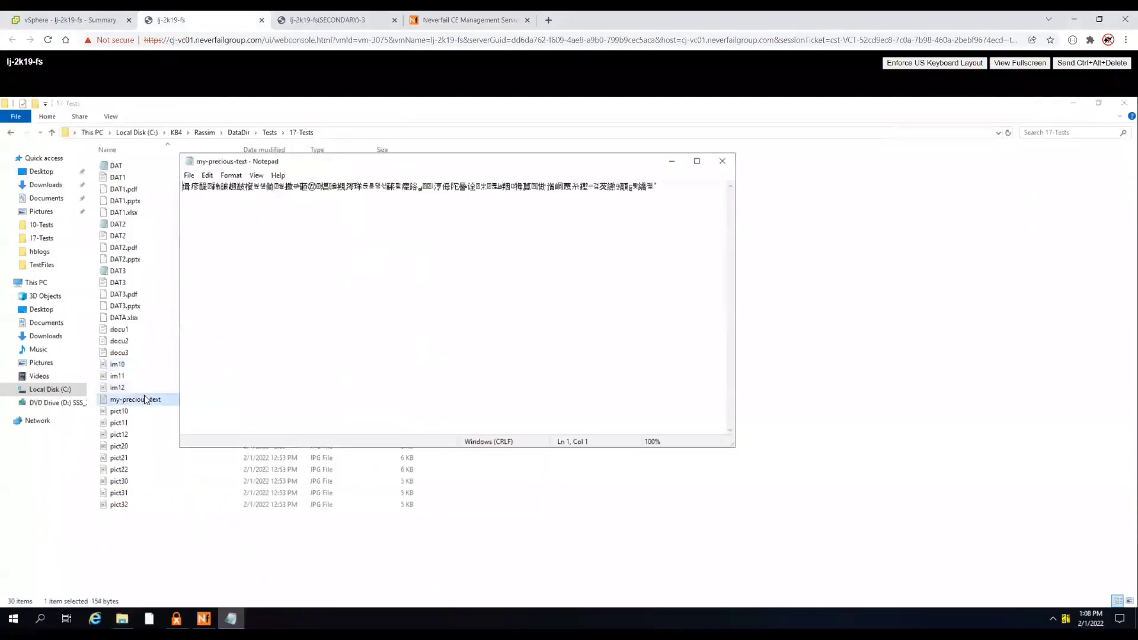
{"action": "left_click", "coordinate": [722, 161]}
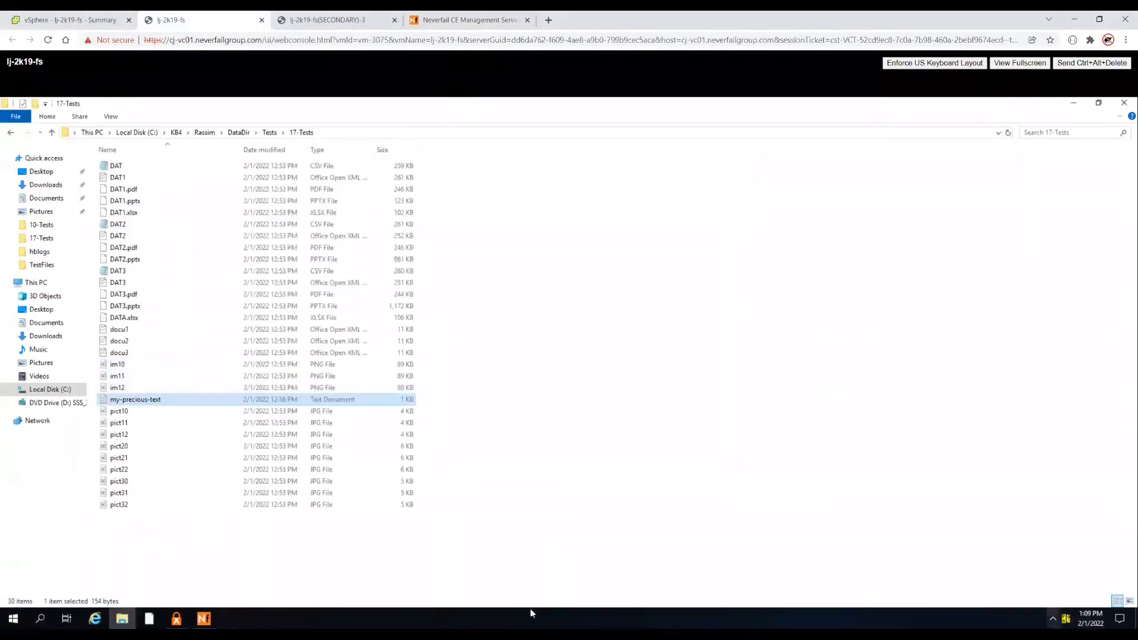
{"action": "left_click", "coordinate": [255, 388]}
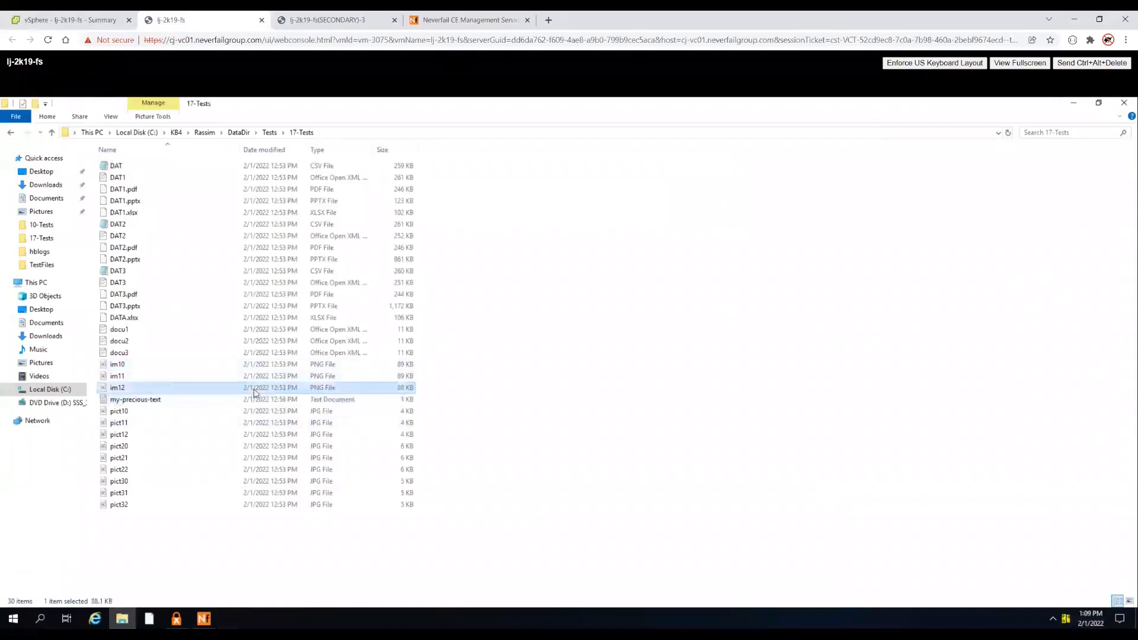
{"action": "left_click", "coordinate": [255, 375]}
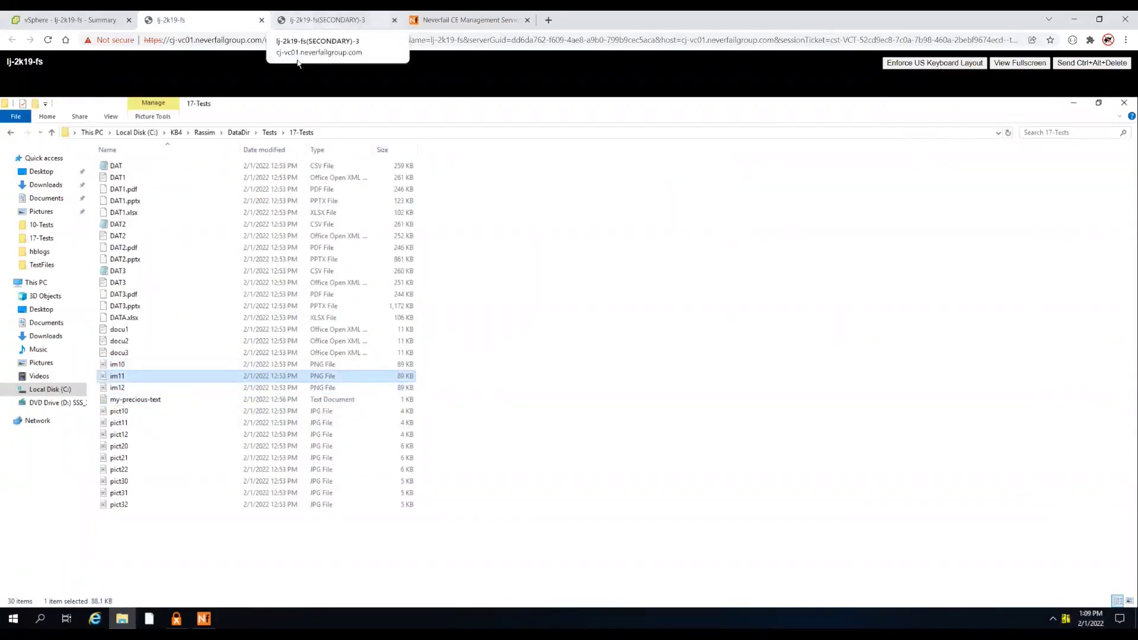
{"action": "left_click", "coordinate": [204, 619]}
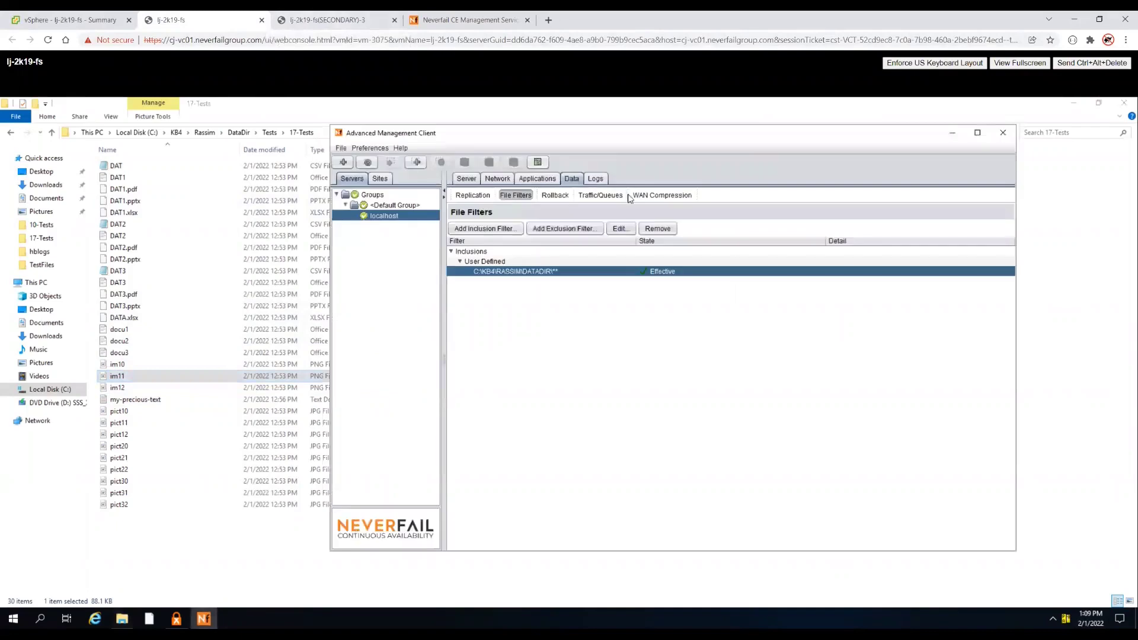
- Show Data > Rollback shadow copies, select the secondary's Jan 31 20:10:38 shadow, then go to the secondary's console
{"action": "left_click", "coordinate": [548, 195]}
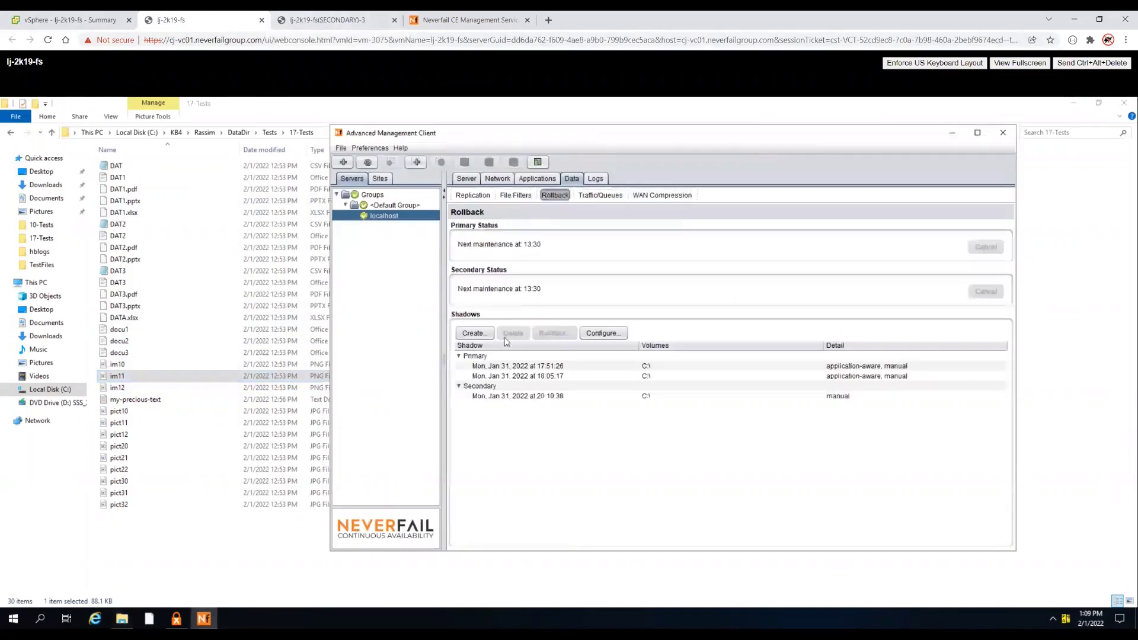
{"action": "left_click", "coordinate": [515, 396]}
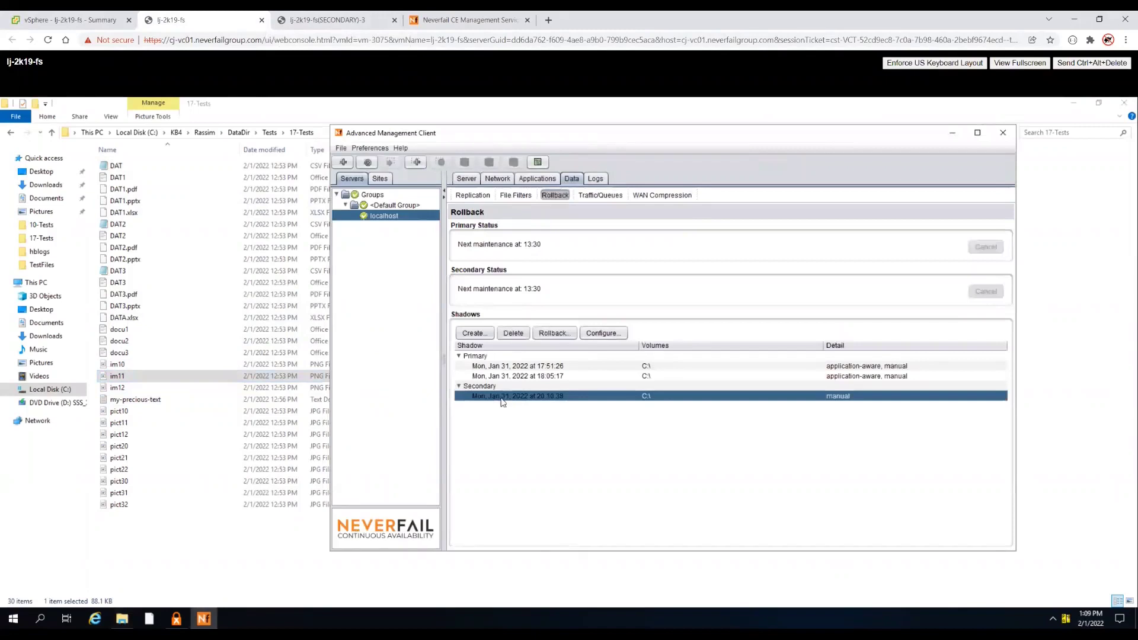
{"action": "left_click", "coordinate": [328, 20]}
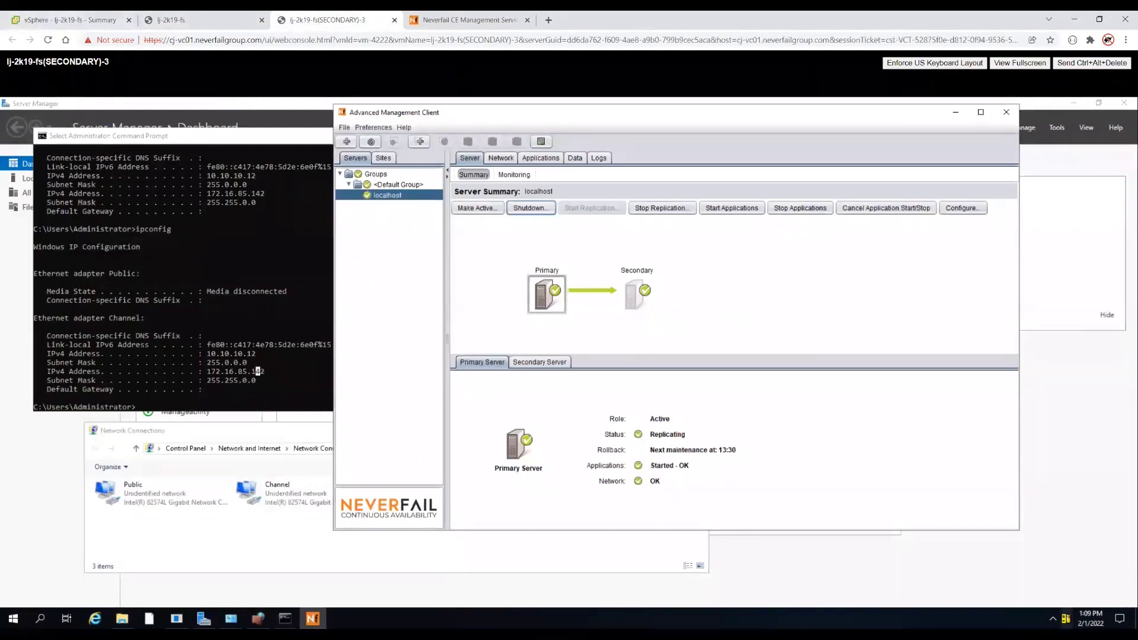
- Rerun ipconfig and confirm the Public adapter shows autoconfiguration address 169.254.58.212
{"action": "left_click", "coordinate": [156, 495]}
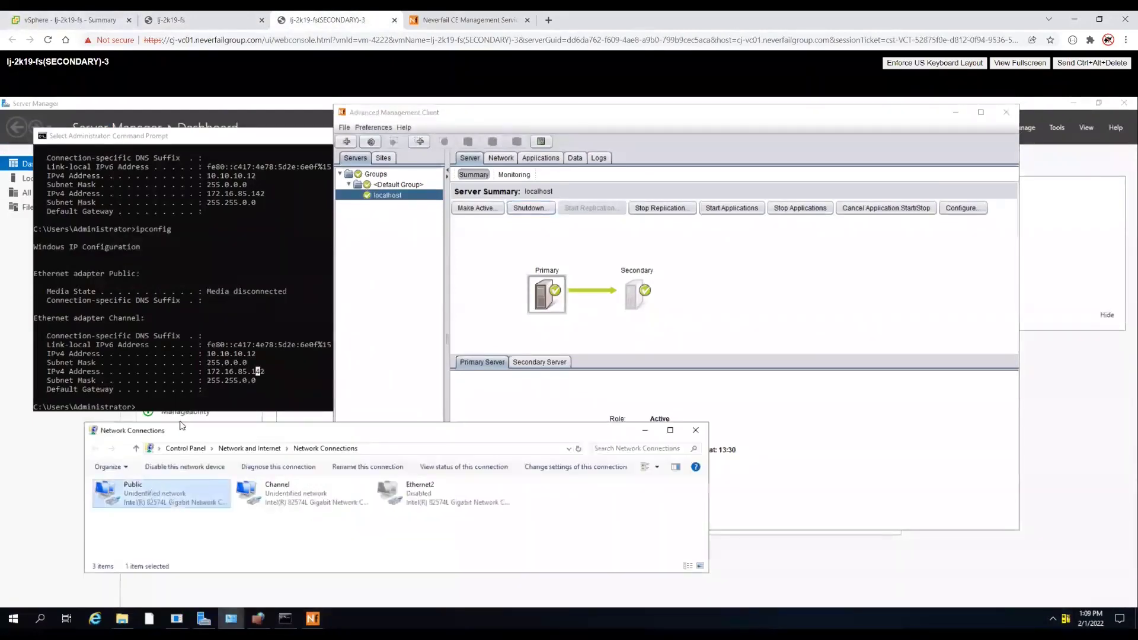
{"action": "left_click", "coordinate": [181, 408]}
{"action": "type", "text": "ipconfig"}
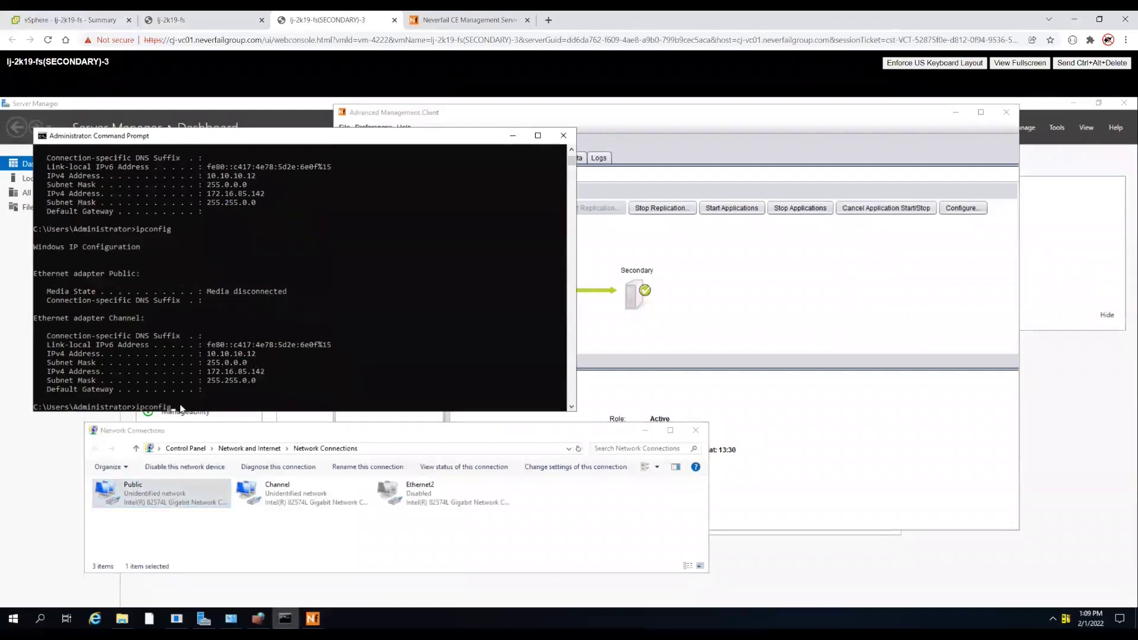
{"action": "key", "text": "Return"}
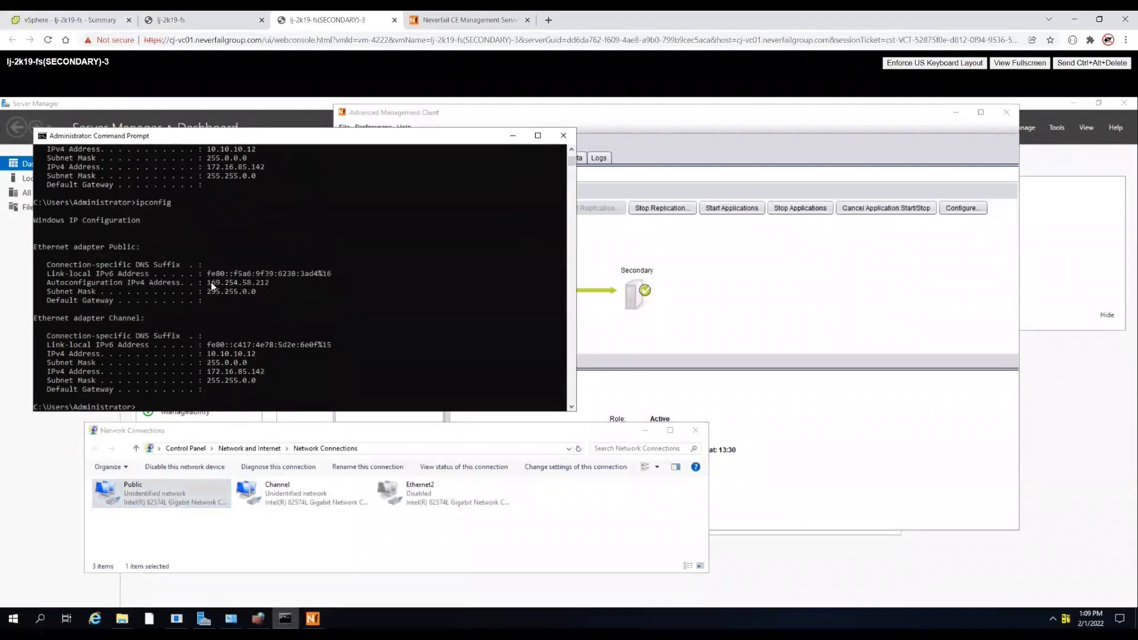
{"action": "left_click_drag", "start_coordinate": [113, 243], "coordinate": [134, 244]}
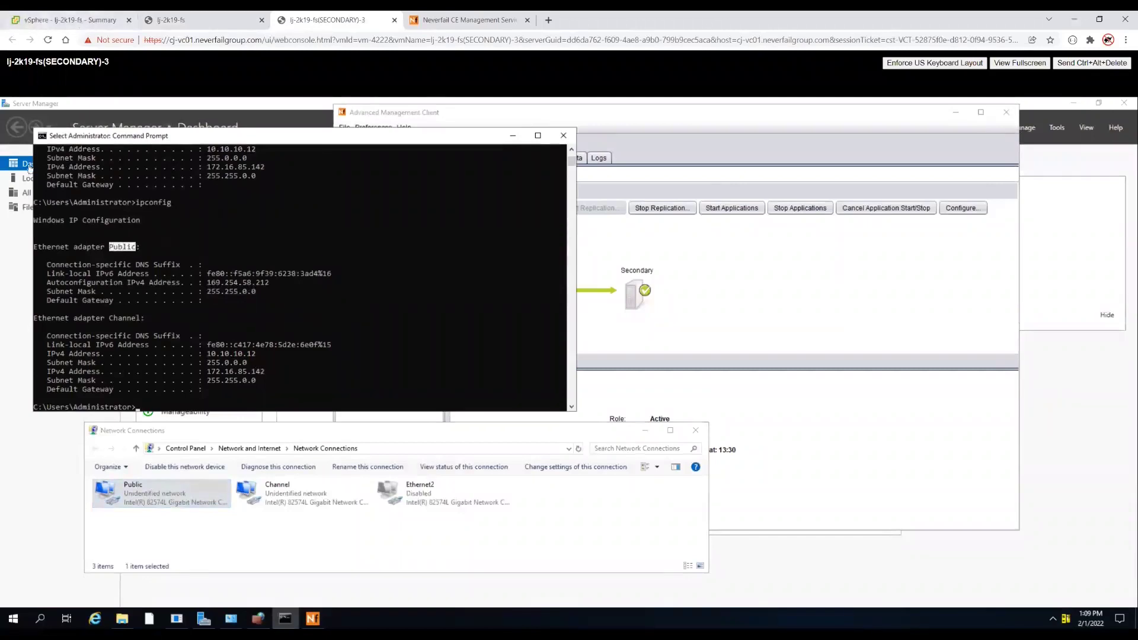
{"action": "left_click", "coordinate": [43, 21]}
- Uncheck Connected for Network adapter 1 in lj-2k19-fs(SECONDARY)-3's Edit Settings and apply it
{"action": "right_click", "coordinate": [98, 236]}
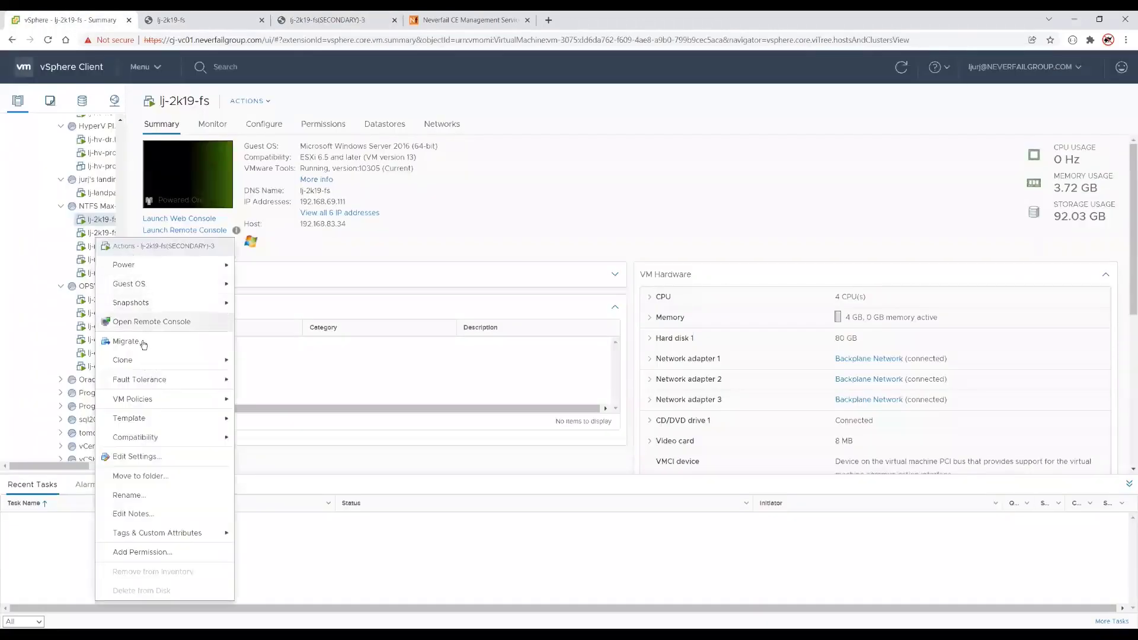
{"action": "mouse_move", "coordinate": [160, 397]}
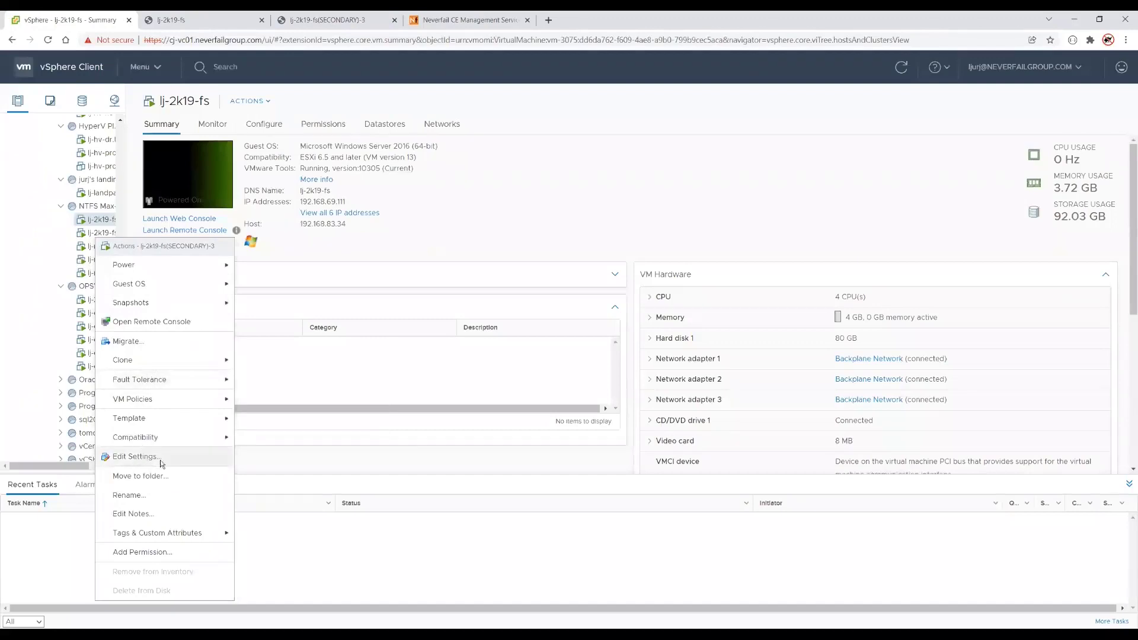
{"action": "left_click", "coordinate": [159, 458]}
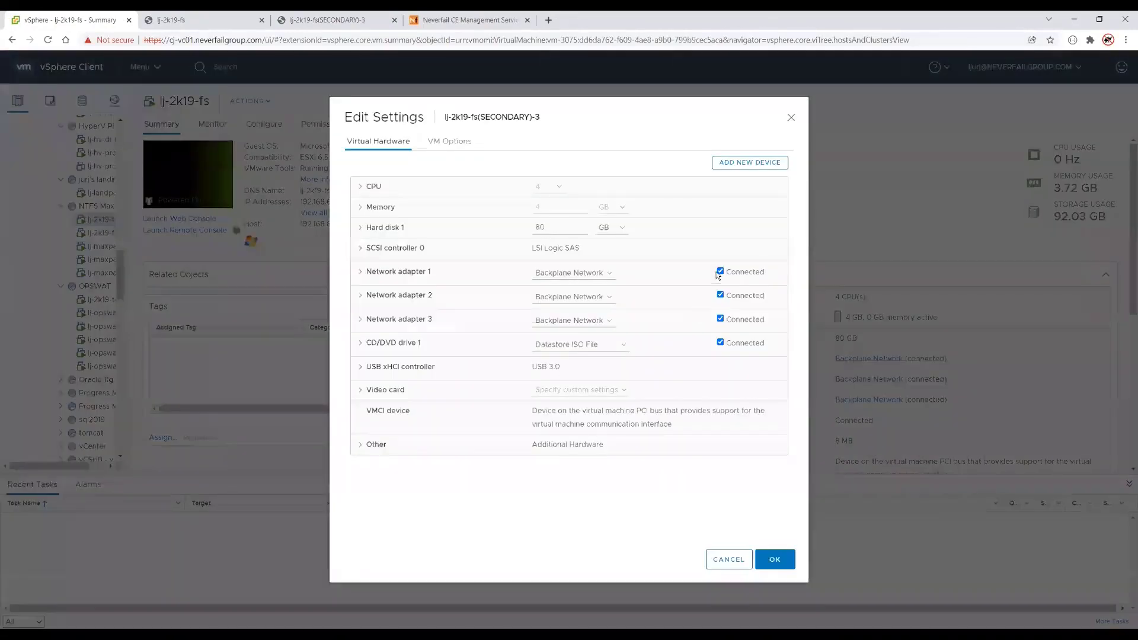
{"action": "left_click", "coordinate": [721, 272]}
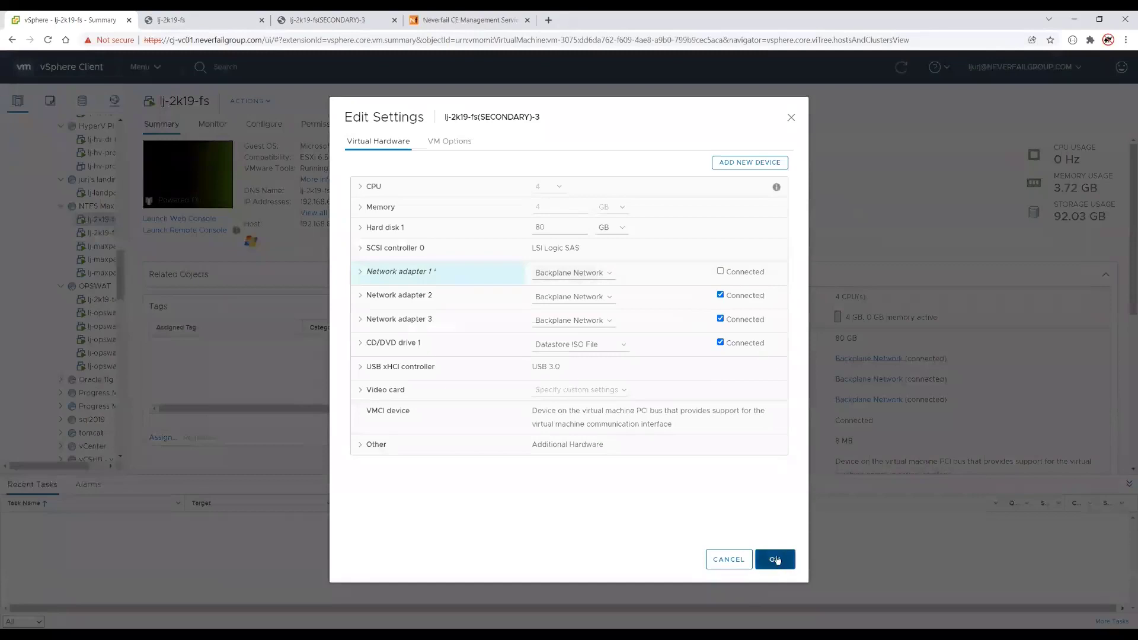
{"action": "left_click", "coordinate": [775, 559]}
{"action": "left_click", "coordinate": [327, 20]}
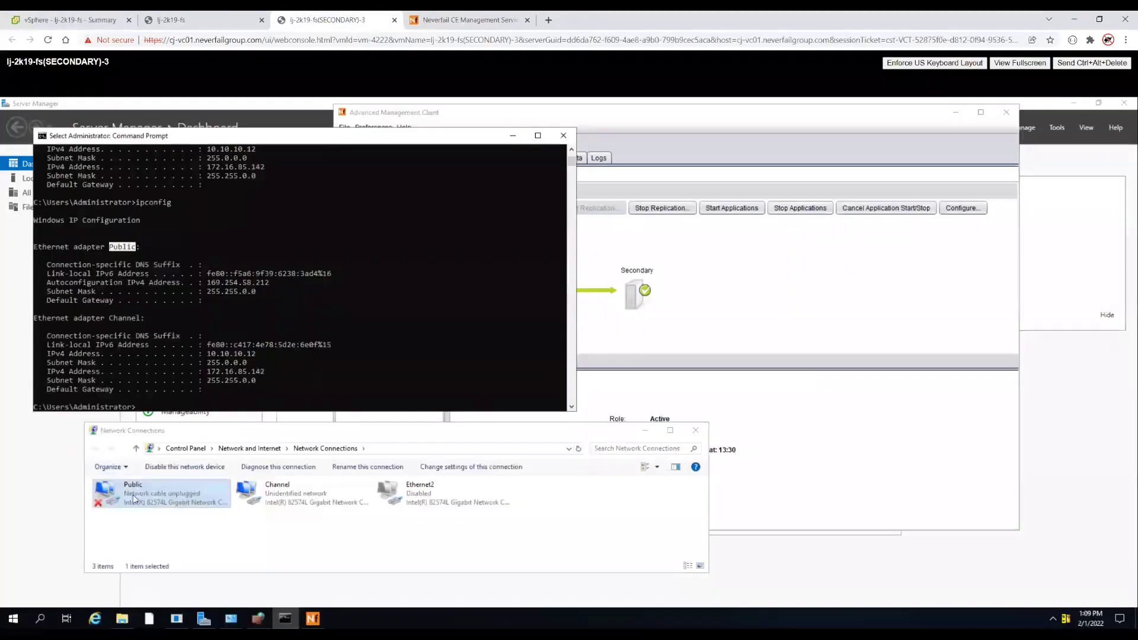
- Rerun ipconfig and highlight the Public adapter's 'Media disconnected' state
{"action": "type", "text": "ipconfig"}
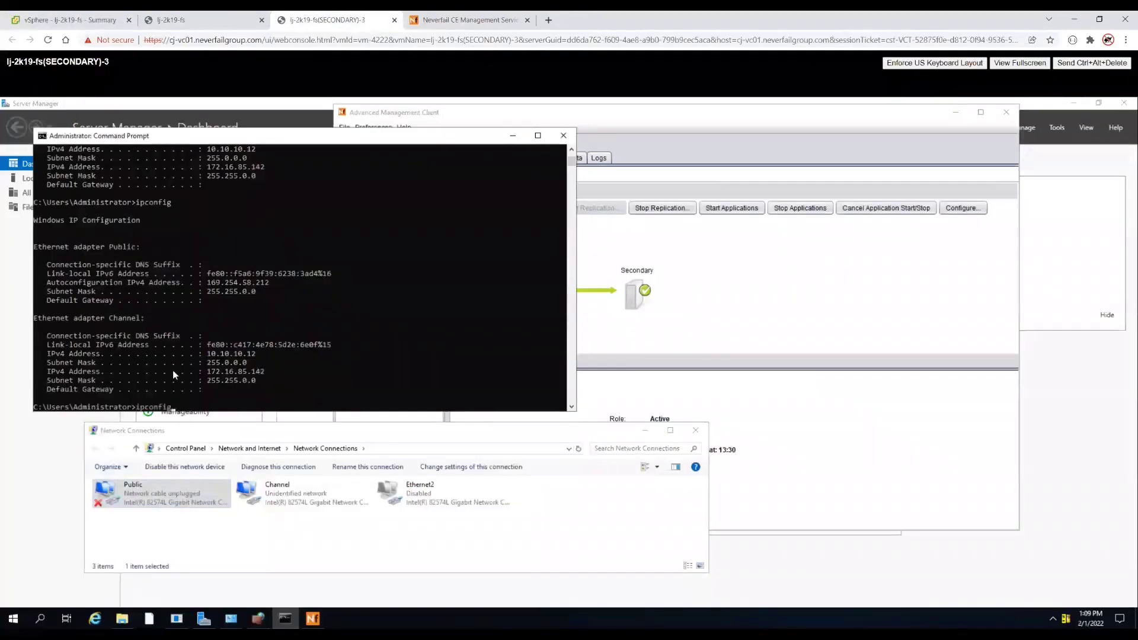
{"action": "key", "text": "Return"}
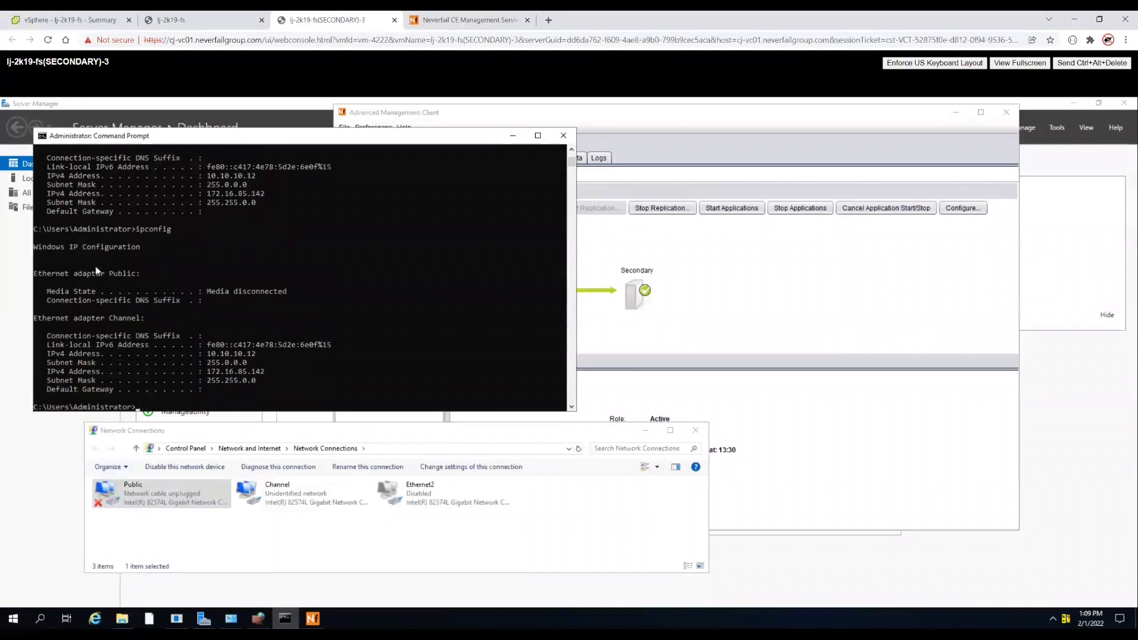
{"action": "left_click_drag", "start_coordinate": [213, 290], "coordinate": [269, 292]}
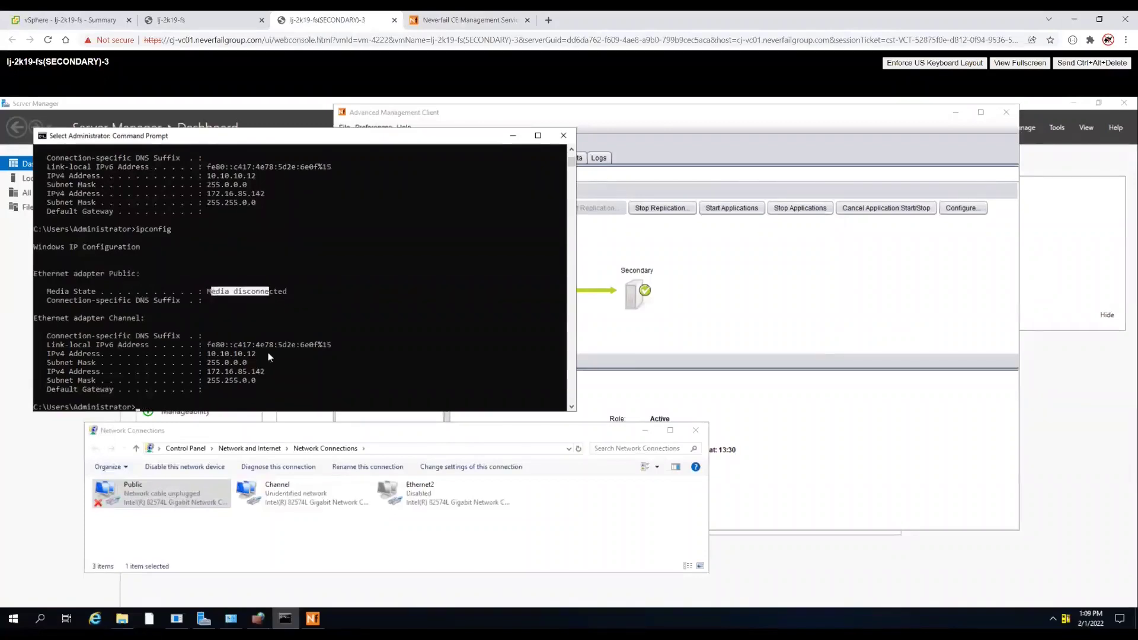
- Back in vSphere, bring up the actions menu for the primary lj-2k19-fs VM
{"action": "left_click", "coordinate": [212, 22]}
{"action": "key", "text": "ctrl+shift+Tab"}
{"action": "right_click", "coordinate": [110, 225]}
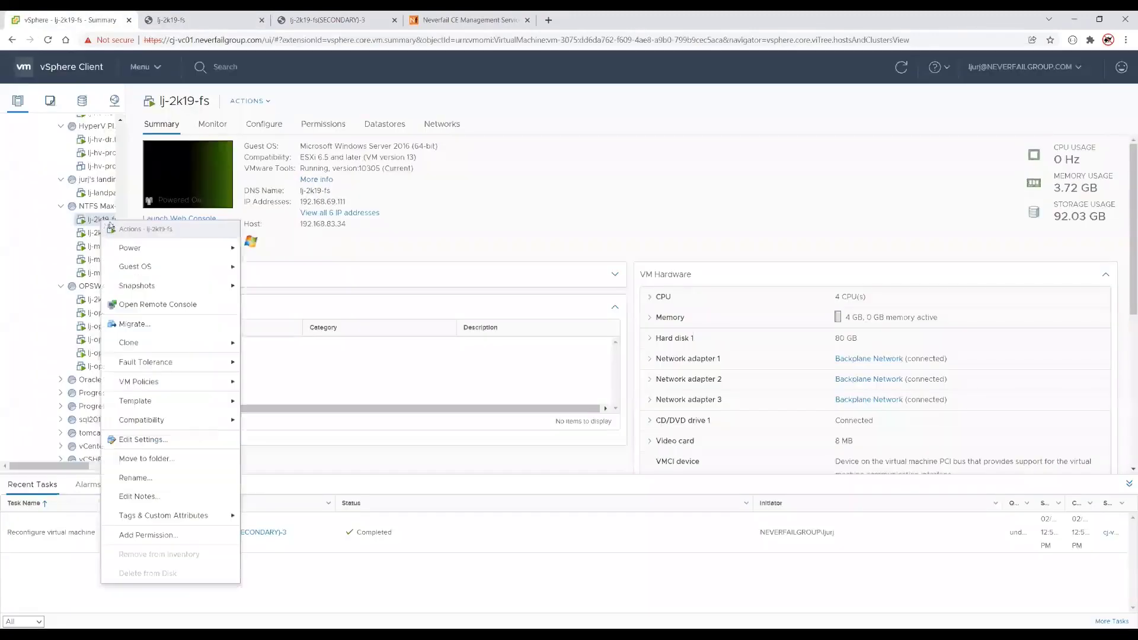
- Power off the primary lj-2k19-fs VM, confirming with Yes
{"action": "left_click", "coordinate": [264, 267]}
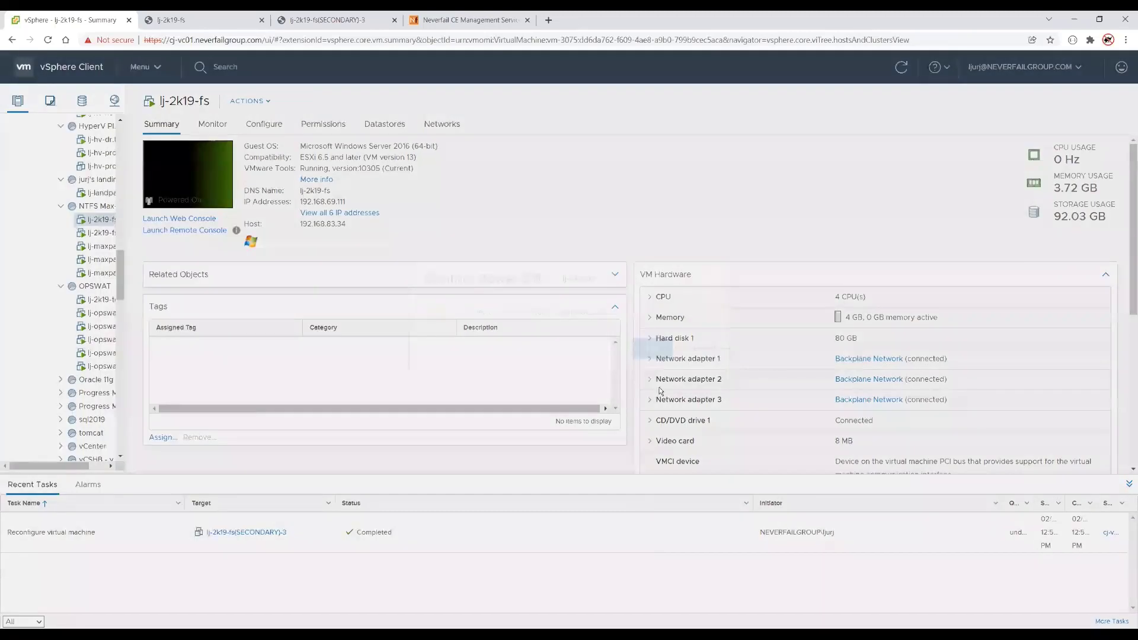
{"action": "left_click", "coordinate": [687, 376]}
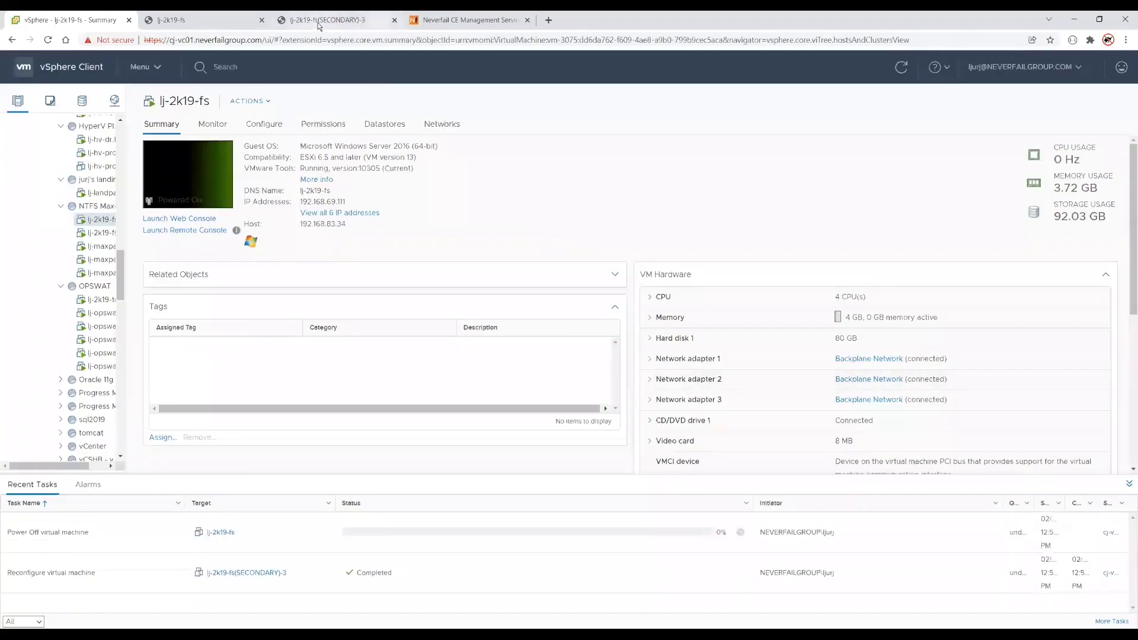
{"action": "left_click", "coordinate": [319, 22]}
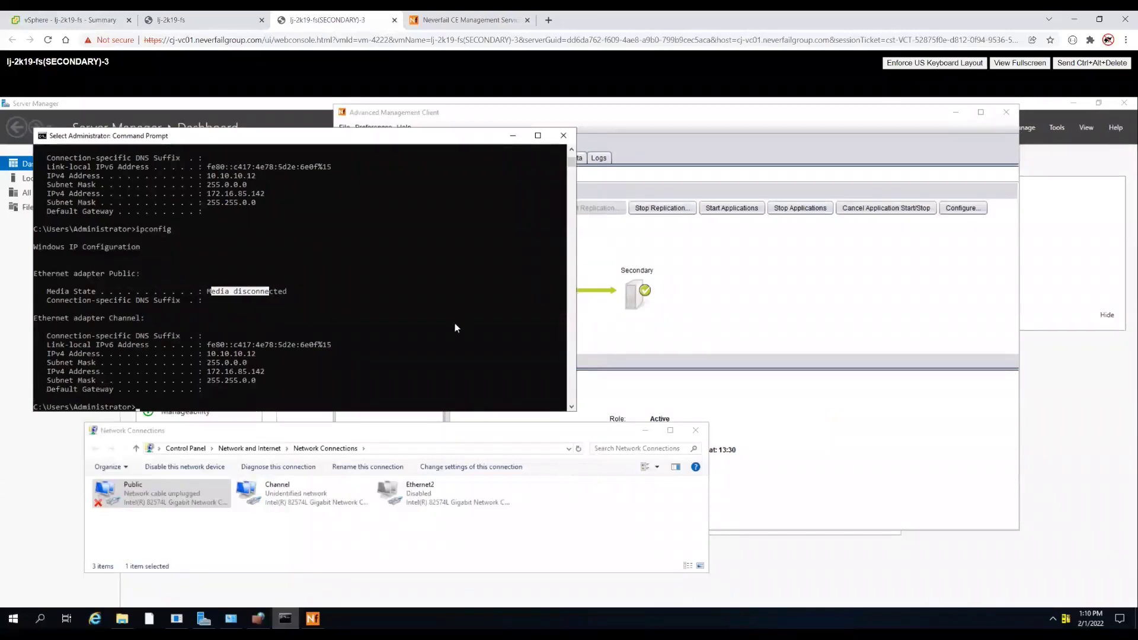
- Review the Invalid Network Configuration warning in the Logs and dismiss the channel disconnection notice
{"action": "left_click", "coordinate": [641, 149]}
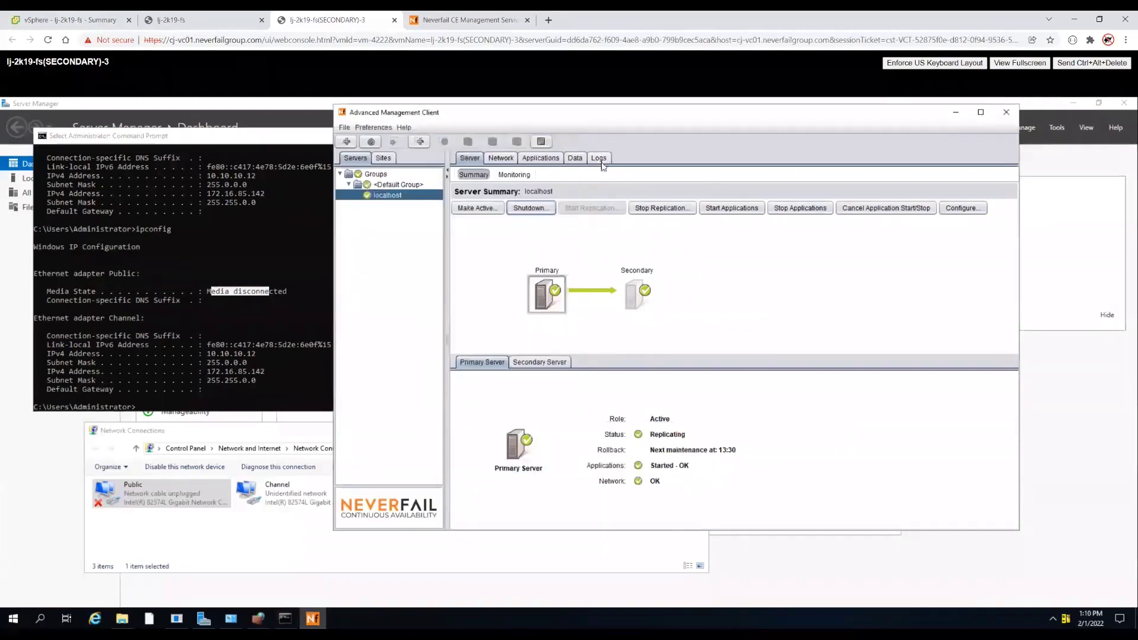
{"action": "left_click", "coordinate": [599, 159]}
{"action": "left_click", "coordinate": [784, 217]}
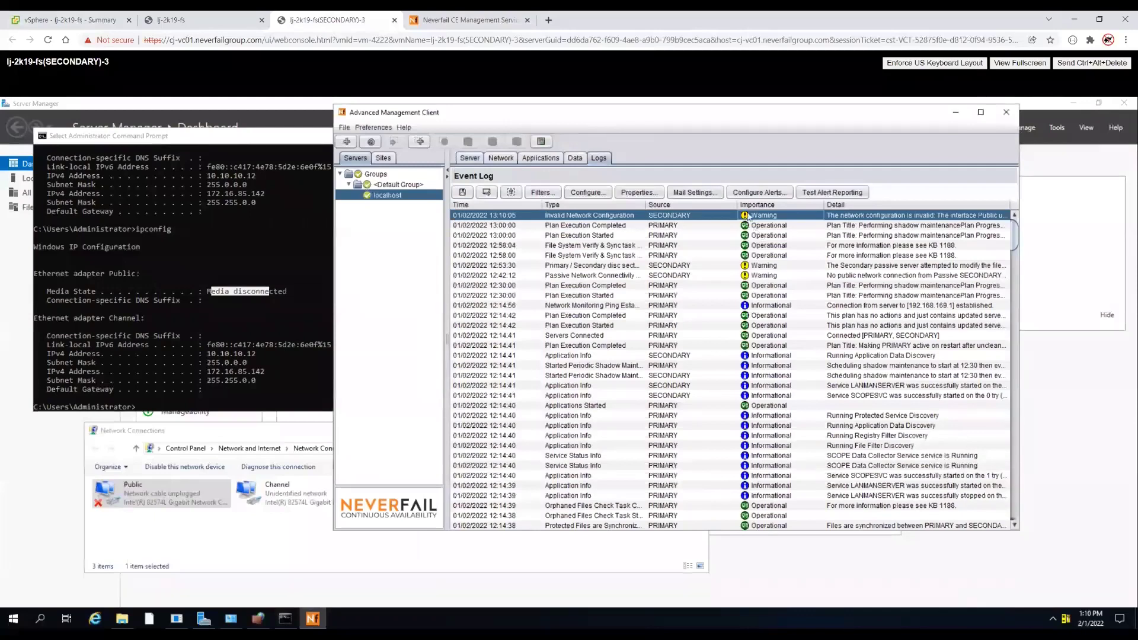
{"action": "left_click", "coordinate": [469, 159]}
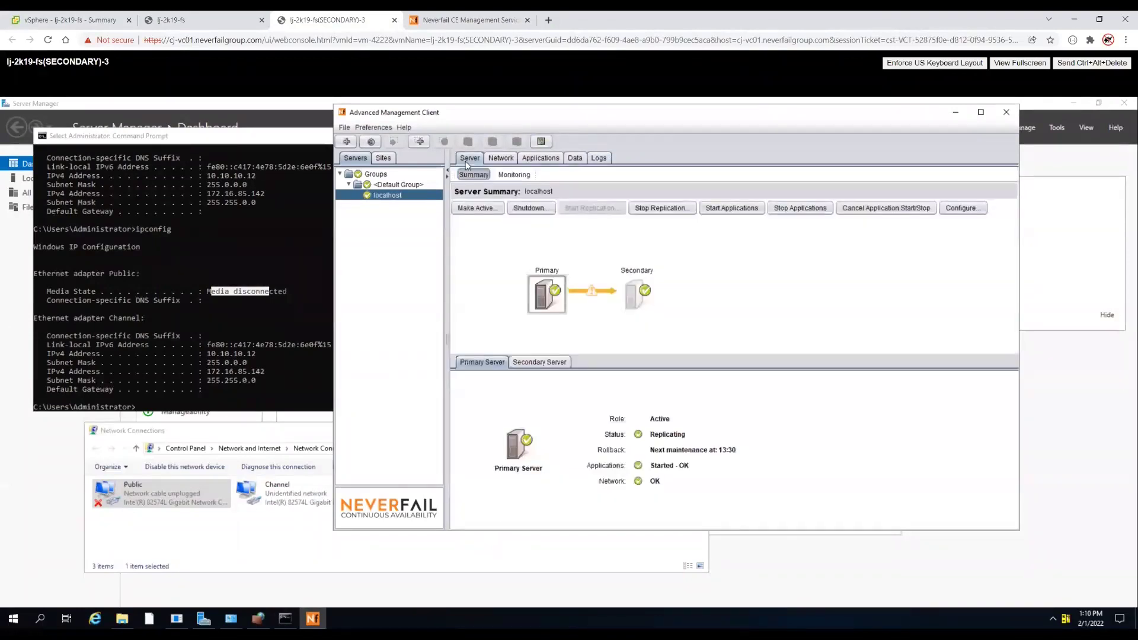
{"action": "left_click", "coordinate": [1041, 554]}
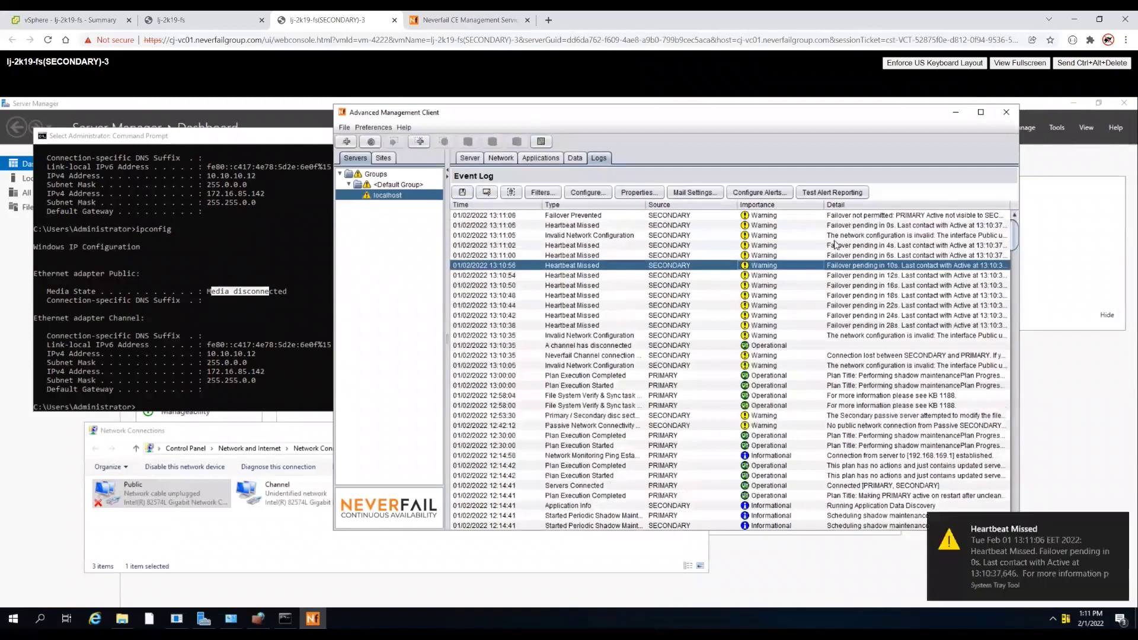
- Check the Failover Prevented event, the secondary's server status and the protected applications' health
{"action": "left_click", "coordinate": [817, 217]}
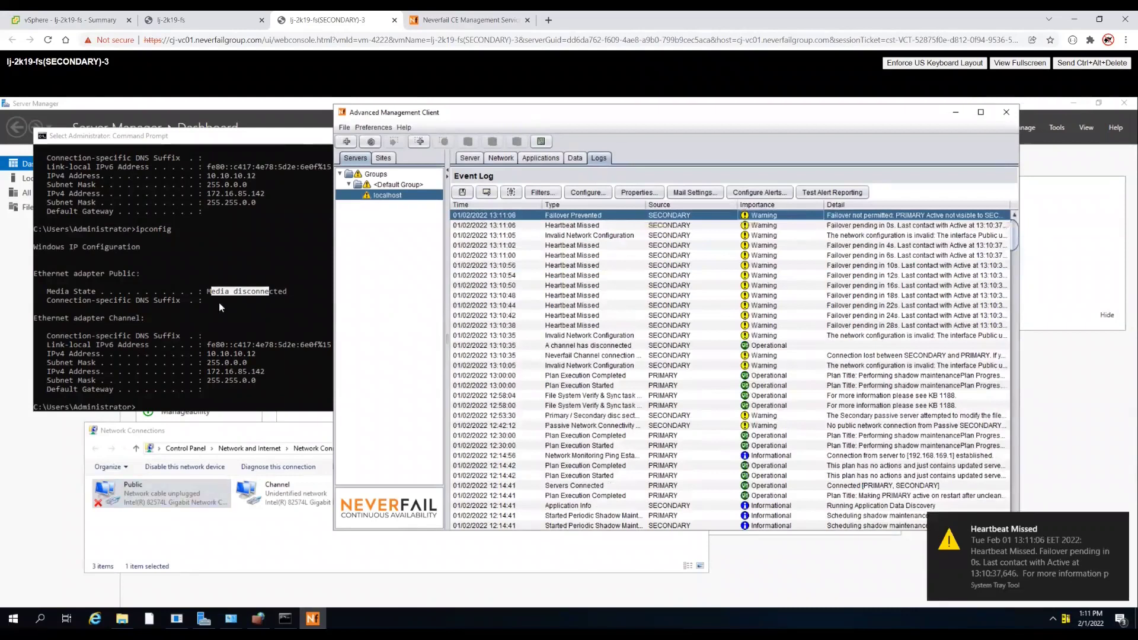
{"action": "left_click", "coordinate": [470, 158]}
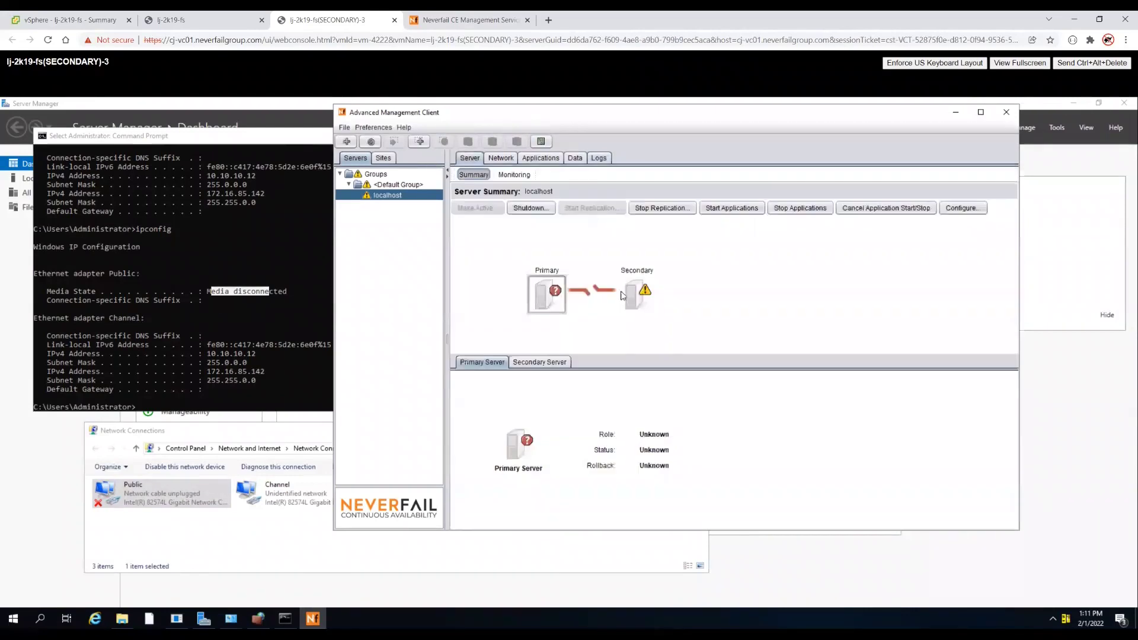
{"action": "left_click", "coordinate": [637, 291]}
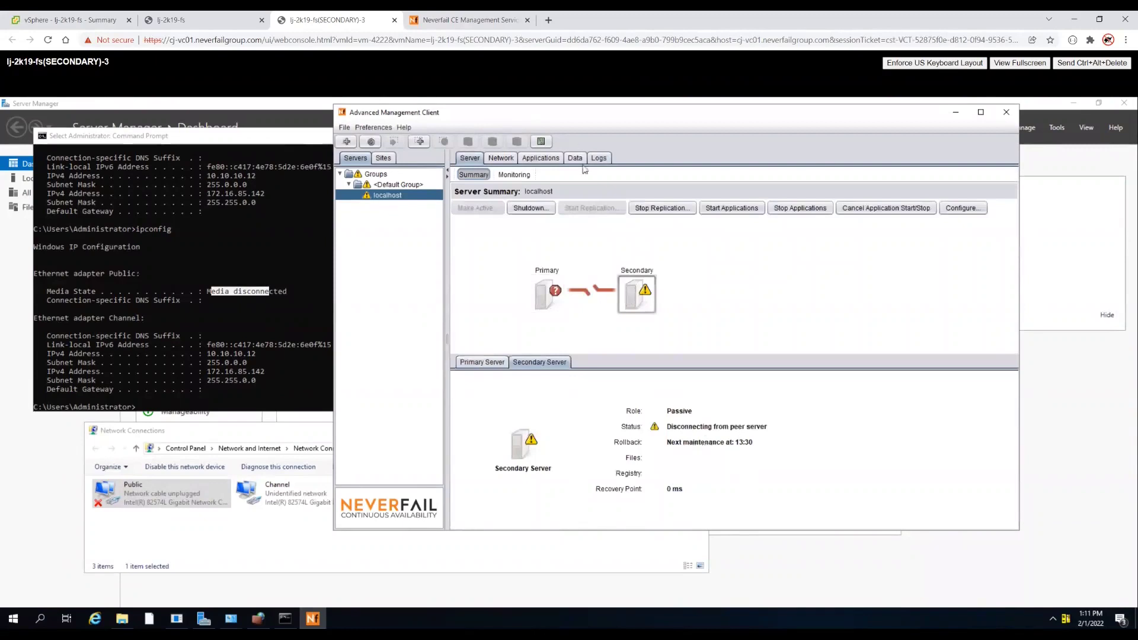
{"action": "left_click", "coordinate": [542, 159]}
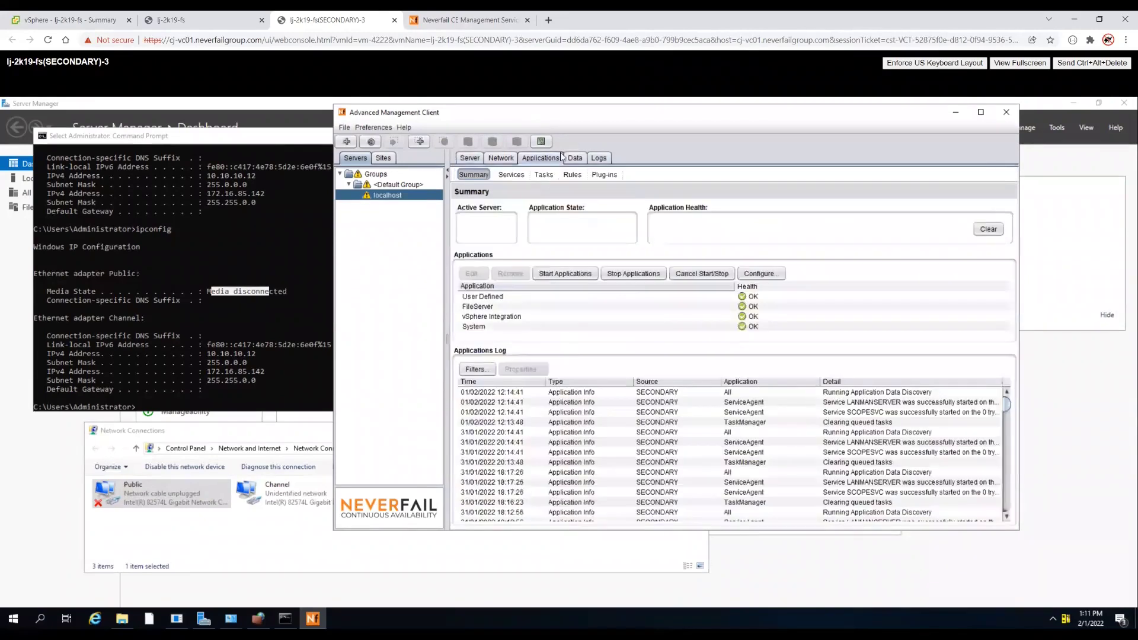
- Check cluster status in the CE Management web page, then open the Data rollback shadow copies list
{"action": "left_click", "coordinate": [476, 21]}
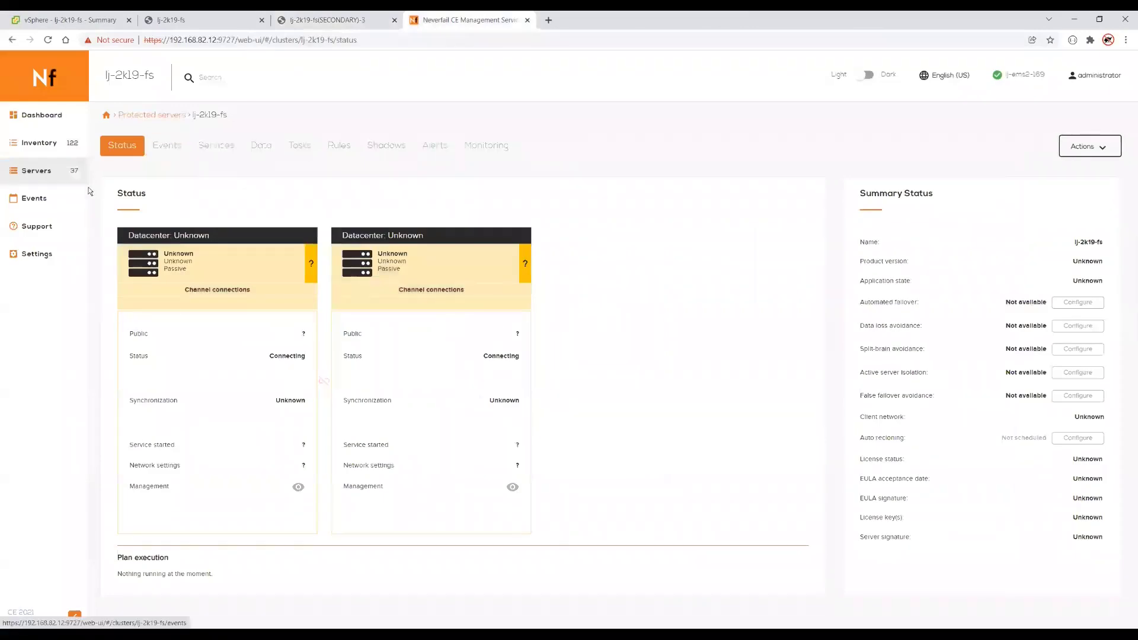
{"action": "left_click", "coordinate": [327, 20]}
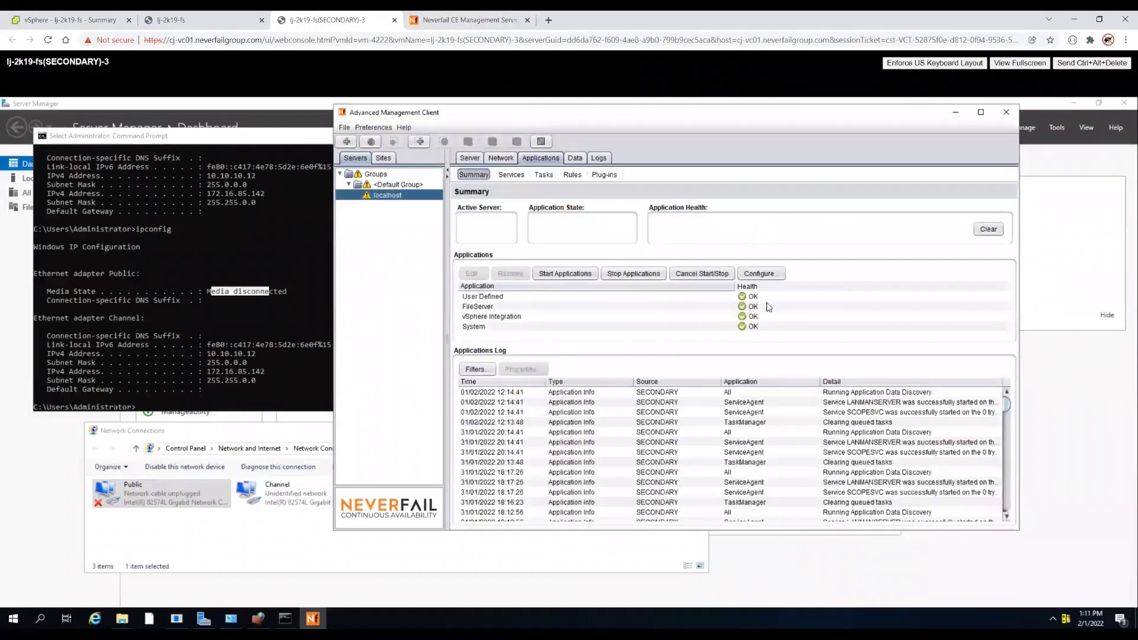
{"action": "left_click", "coordinate": [574, 157]}
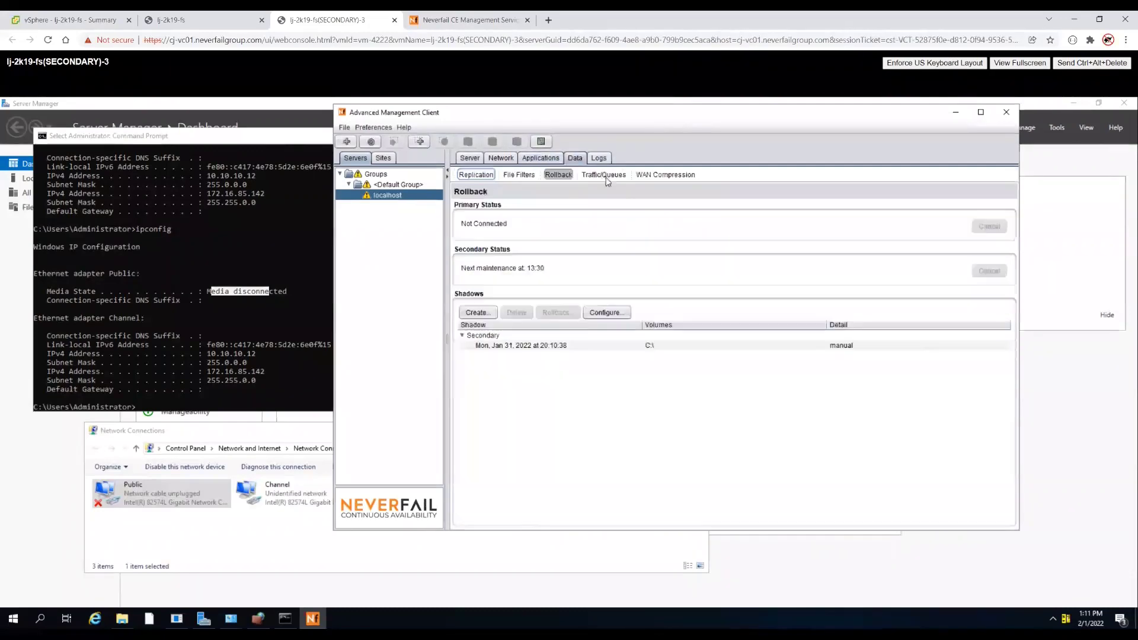
- Roll back to the Jan 31, 2022 20:10:38 shadow copy with automatic application and replication restart
{"action": "left_click", "coordinate": [526, 350]}
{"action": "left_click", "coordinate": [557, 312]}
{"action": "left_click", "coordinate": [493, 364]}
{"action": "left_click", "coordinate": [548, 386]}
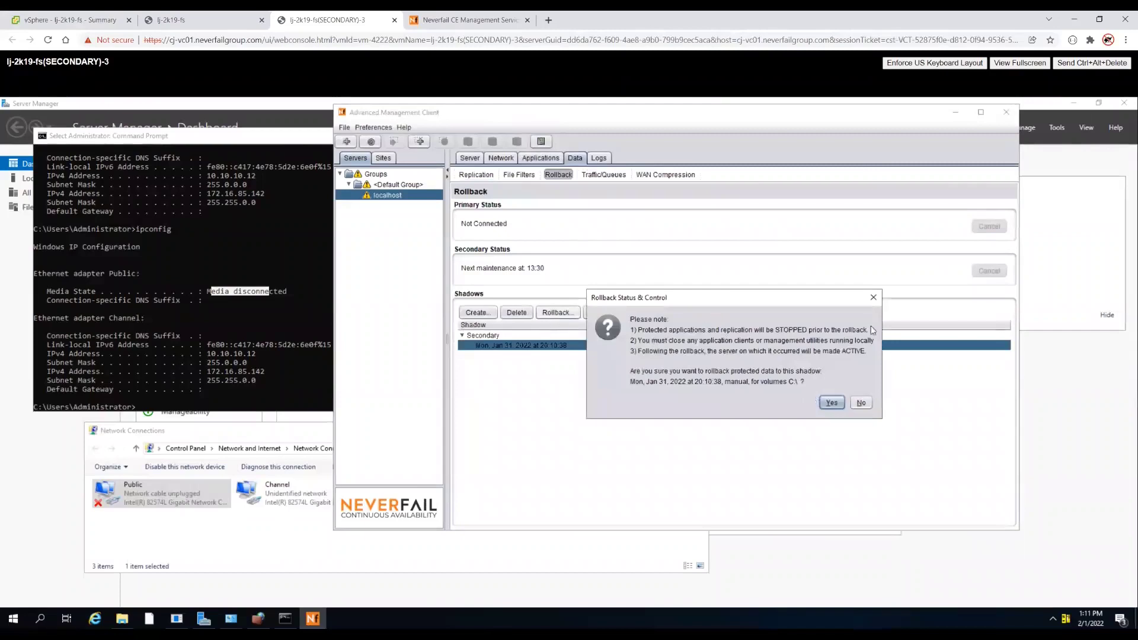
{"action": "left_click", "coordinate": [832, 403]}
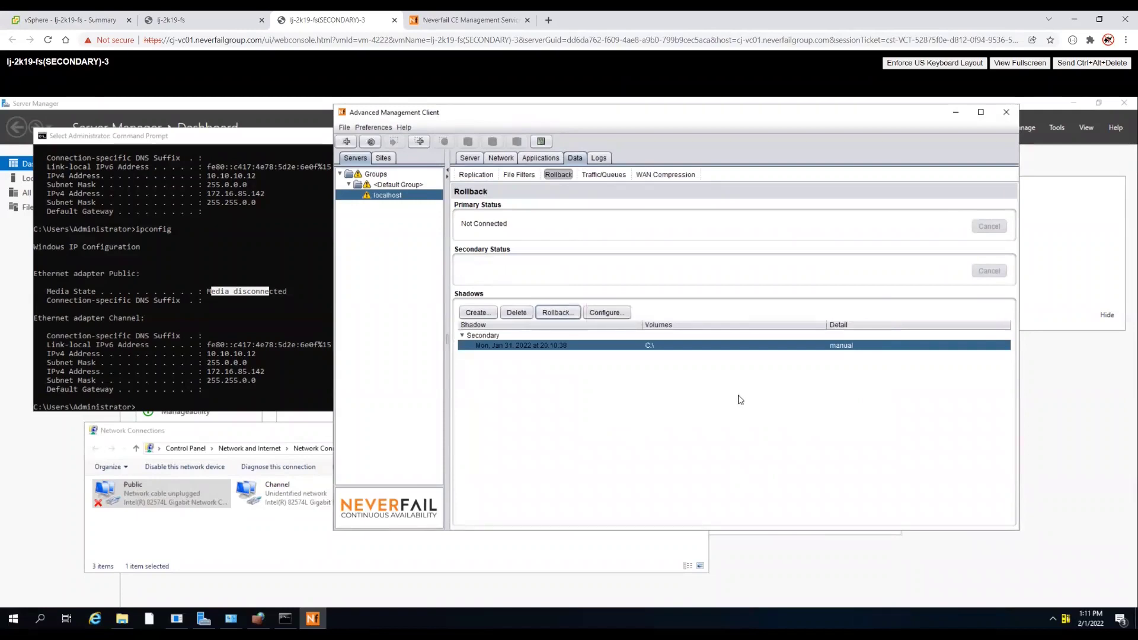
{"action": "left_click", "coordinate": [465, 158]}
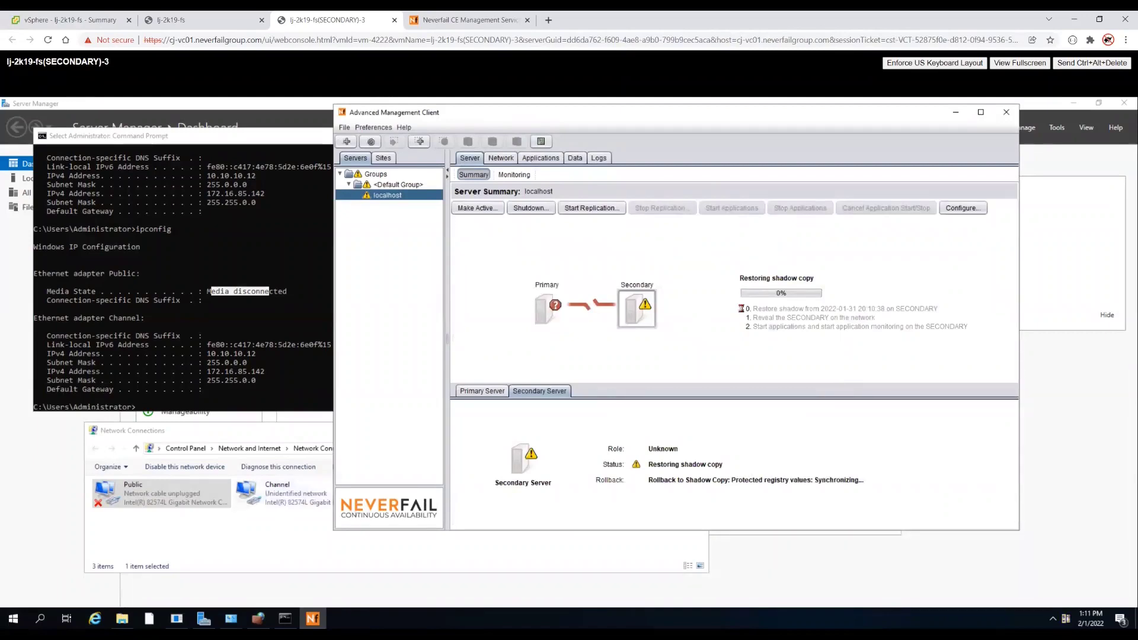
{"action": "mouse_move", "coordinate": [122, 619]}
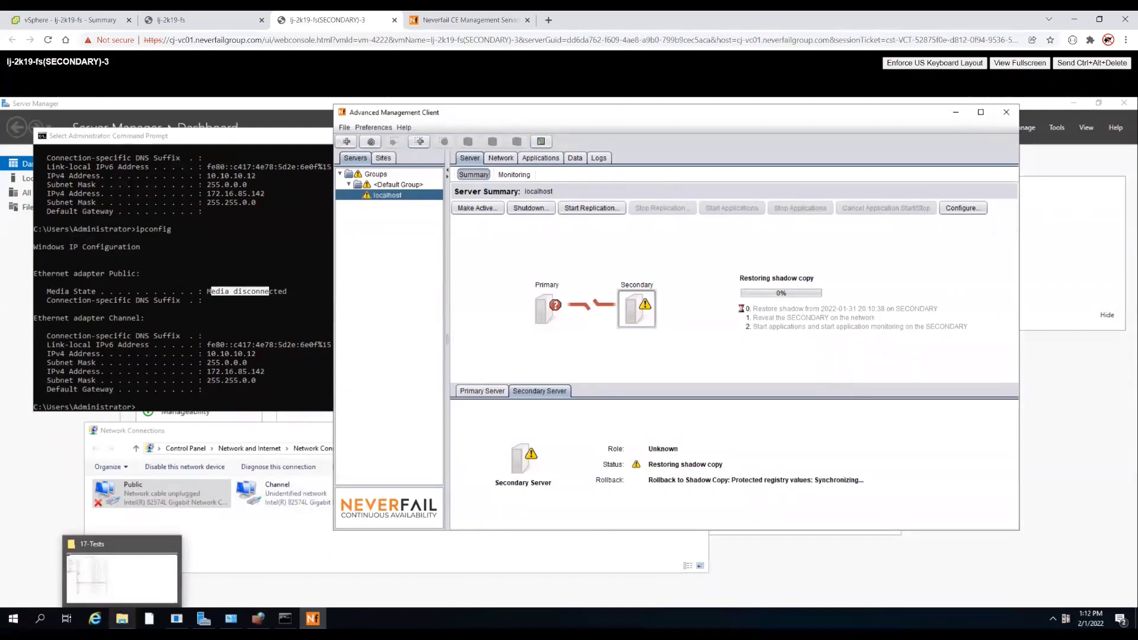
- Open the restored 17-Tests folder, check the rollback progress, and return to its file listing
{"action": "left_click", "coordinate": [122, 575]}
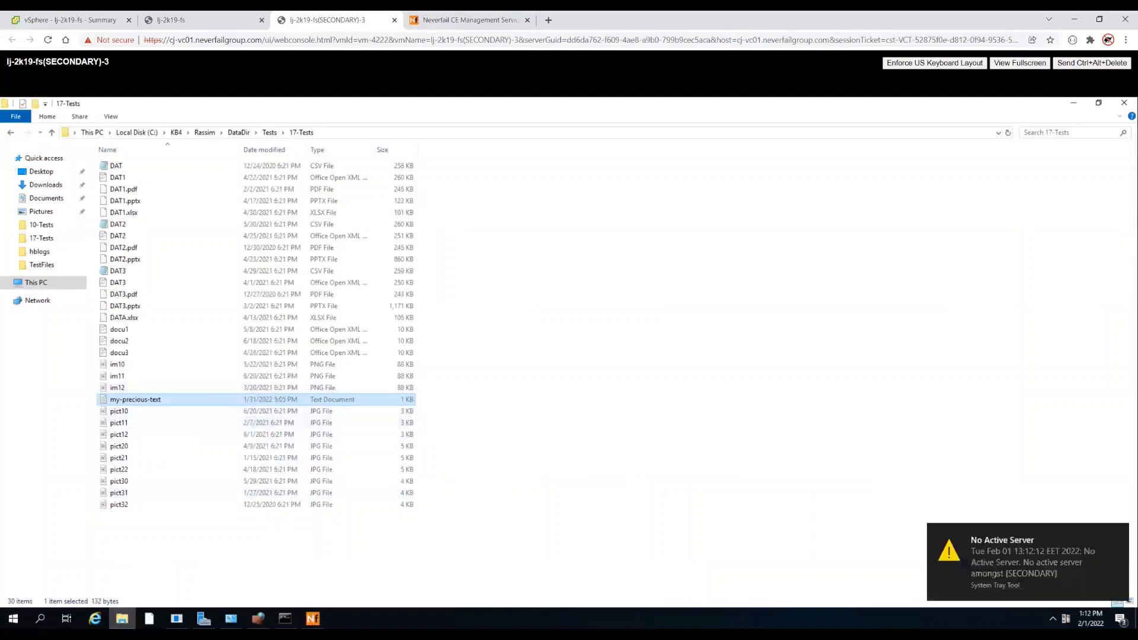
{"action": "mouse_move", "coordinate": [312, 618]}
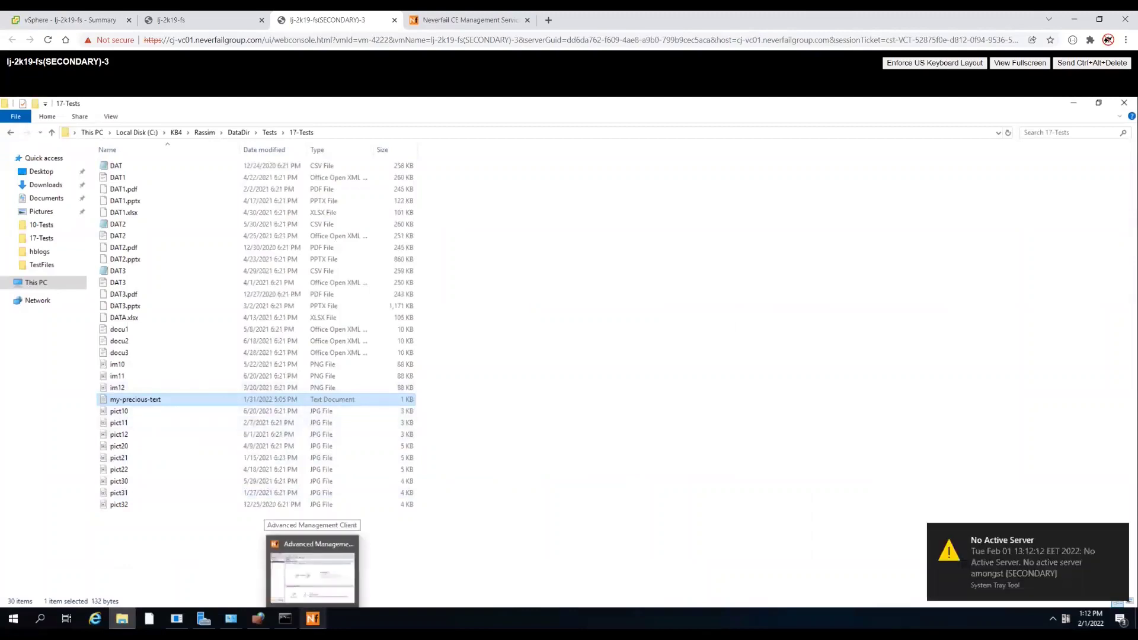
{"action": "left_click", "coordinate": [313, 575]}
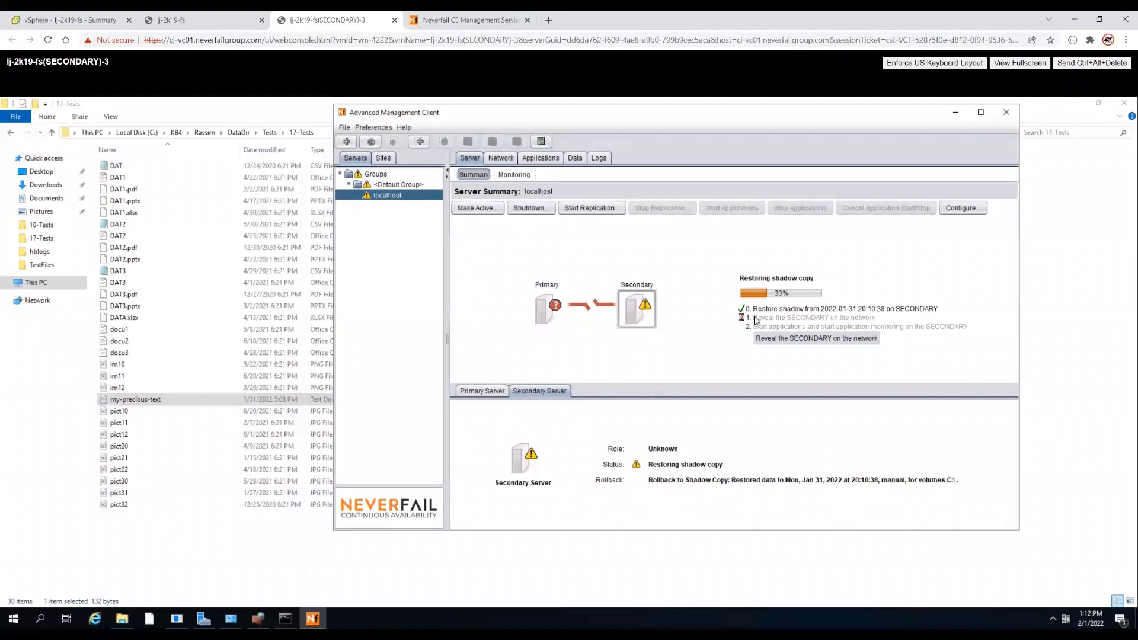
{"action": "left_click", "coordinate": [145, 402]}
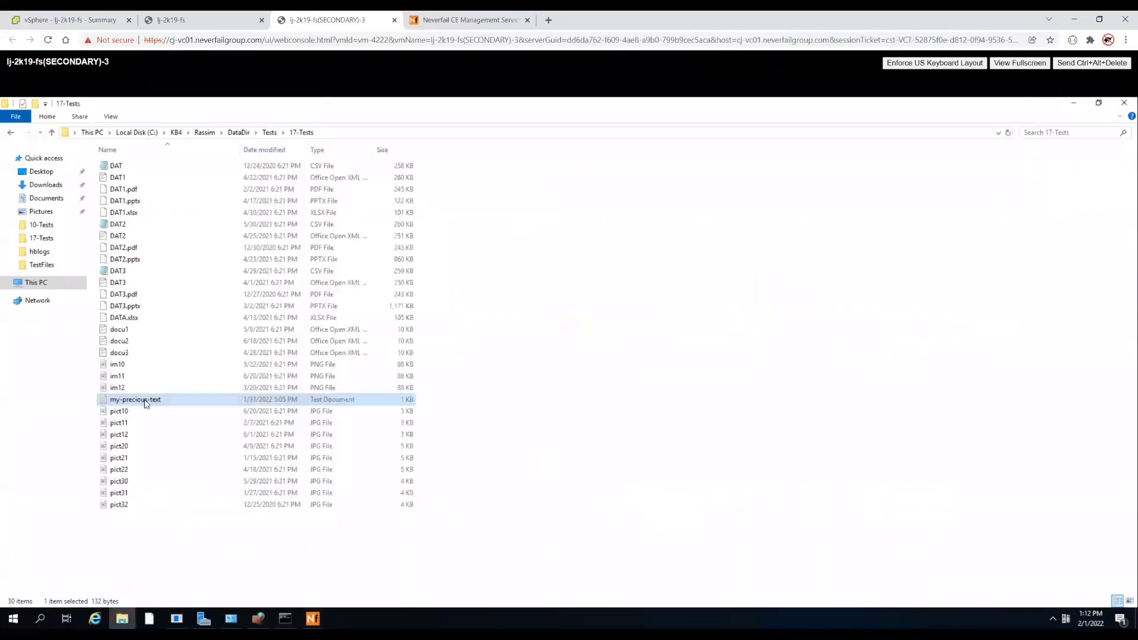
- Open DAT in Notepad, im10 in Paint and my-precious-text to verify the restored contents
{"action": "left_click", "coordinate": [112, 168]}
{"action": "double_click", "coordinate": [111, 172]}
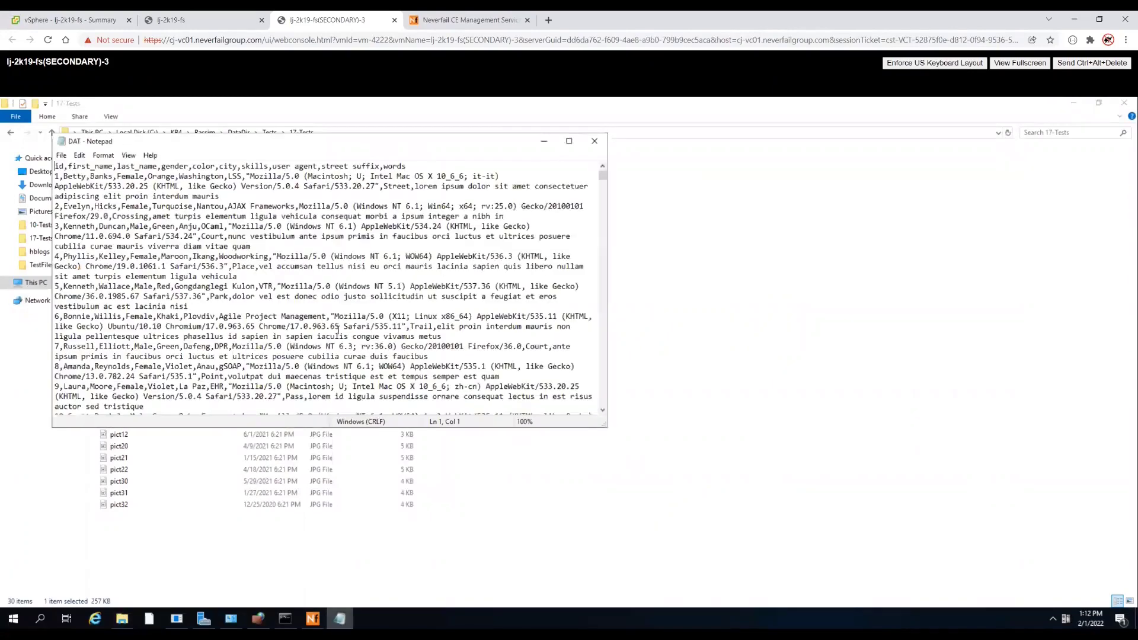
{"action": "left_click", "coordinate": [594, 143]}
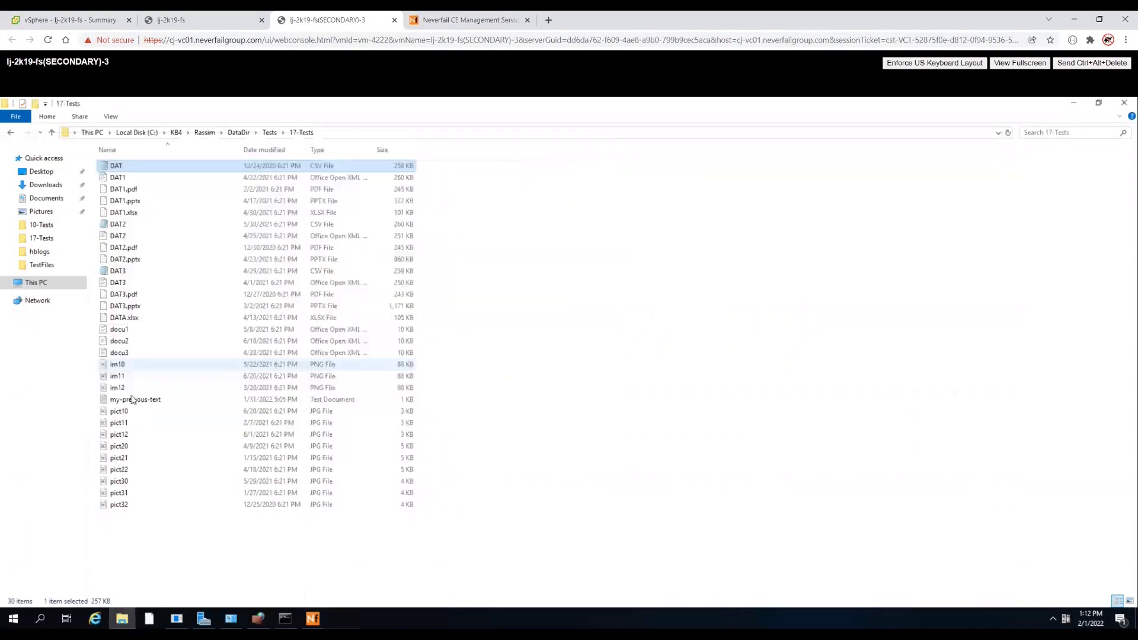
{"action": "double_click", "coordinate": [117, 364]}
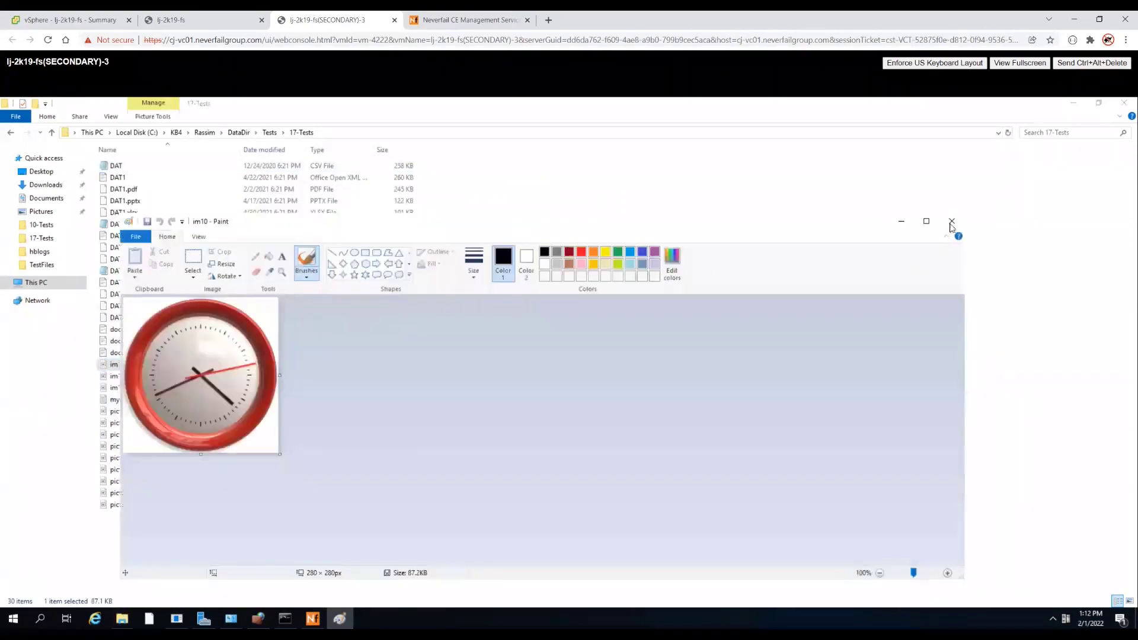
{"action": "left_click", "coordinate": [951, 227]}
{"action": "left_click", "coordinate": [166, 399]}
{"action": "double_click", "coordinate": [166, 399]}
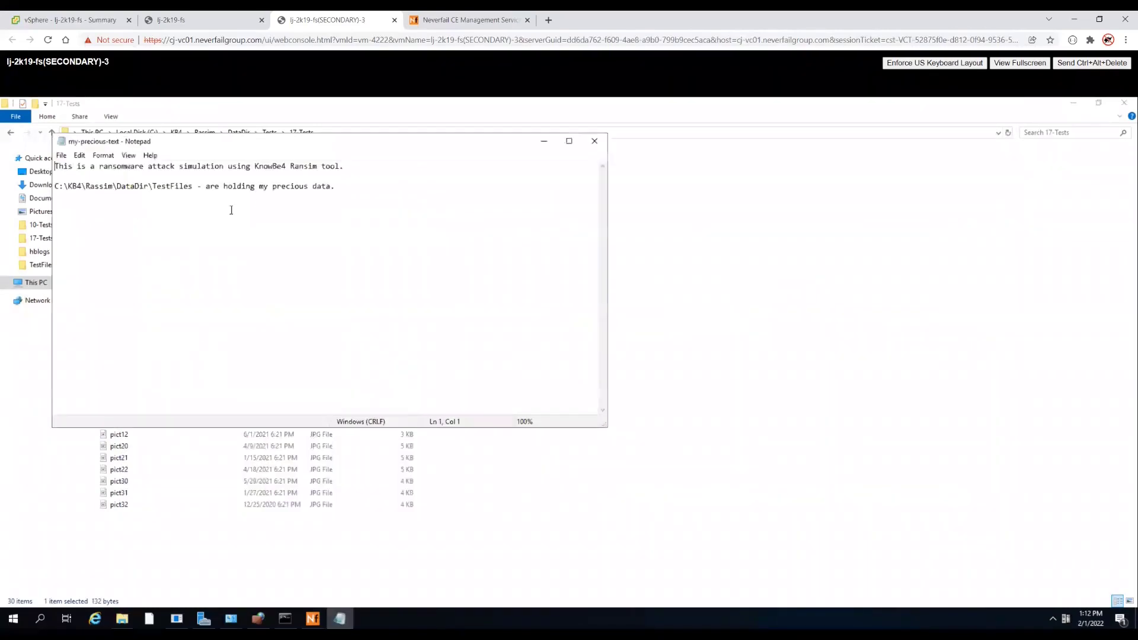
{"action": "left_click", "coordinate": [60, 20]}
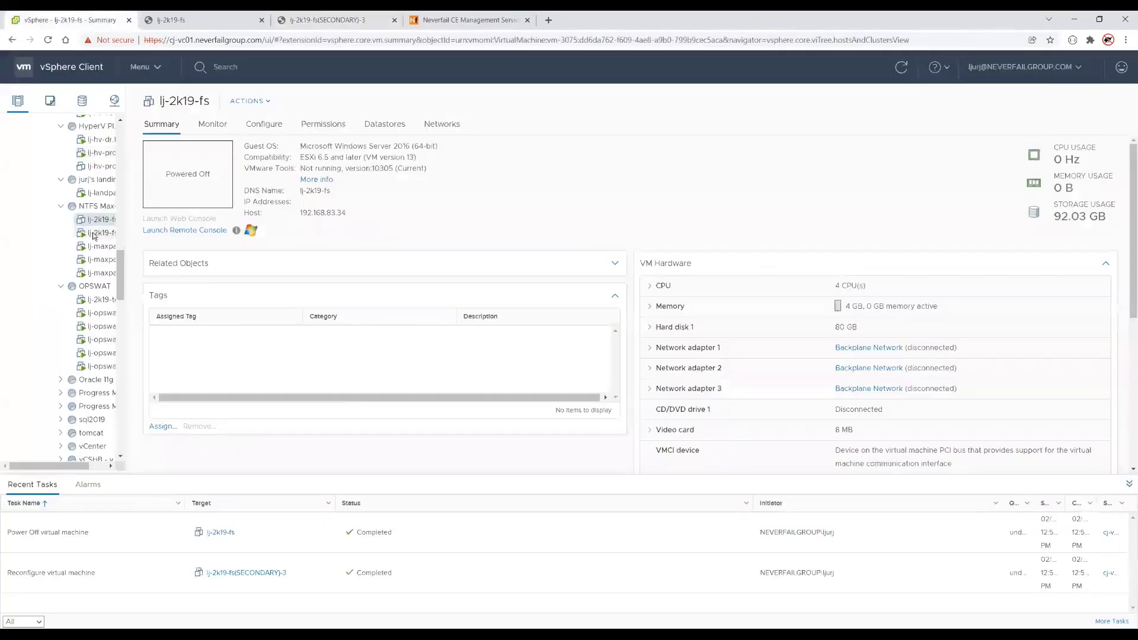
- Tick Connected for Network adapter 1 in lj-2k19-fs(SECONDARY)-3's Edit Settings and apply it
{"action": "right_click", "coordinate": [94, 236]}
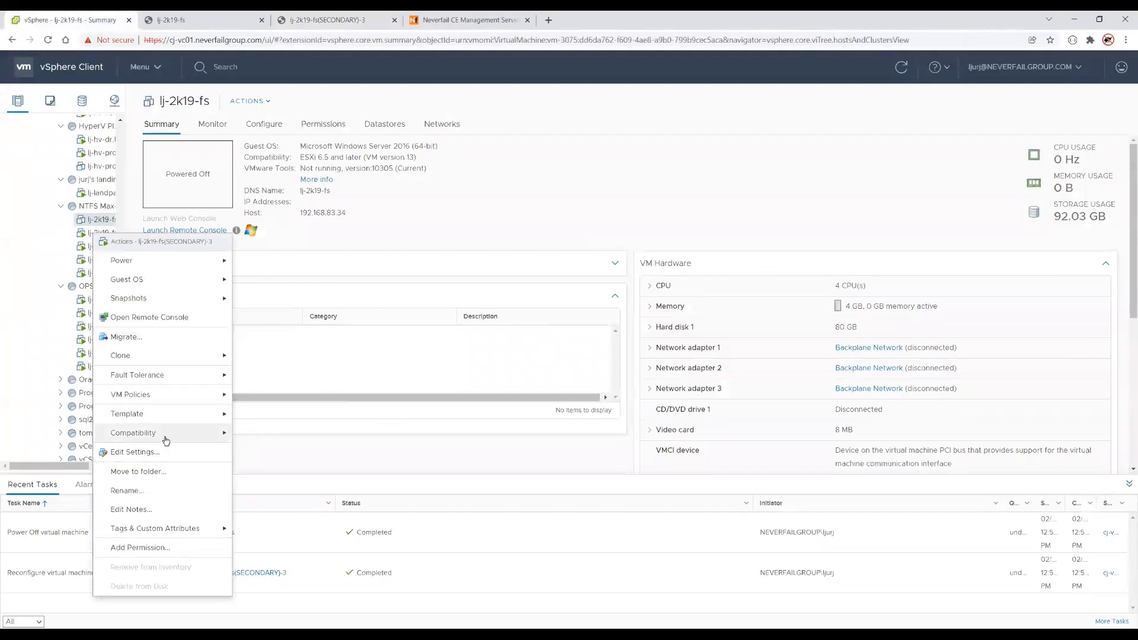
{"action": "left_click", "coordinate": [156, 452]}
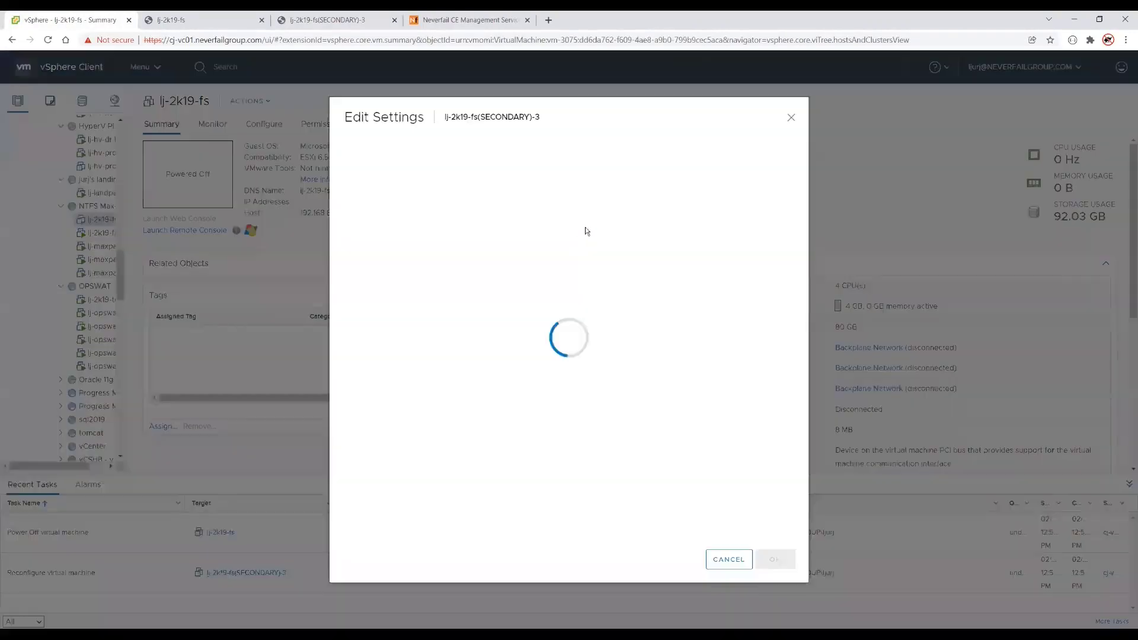
{"action": "left_click", "coordinate": [720, 271]}
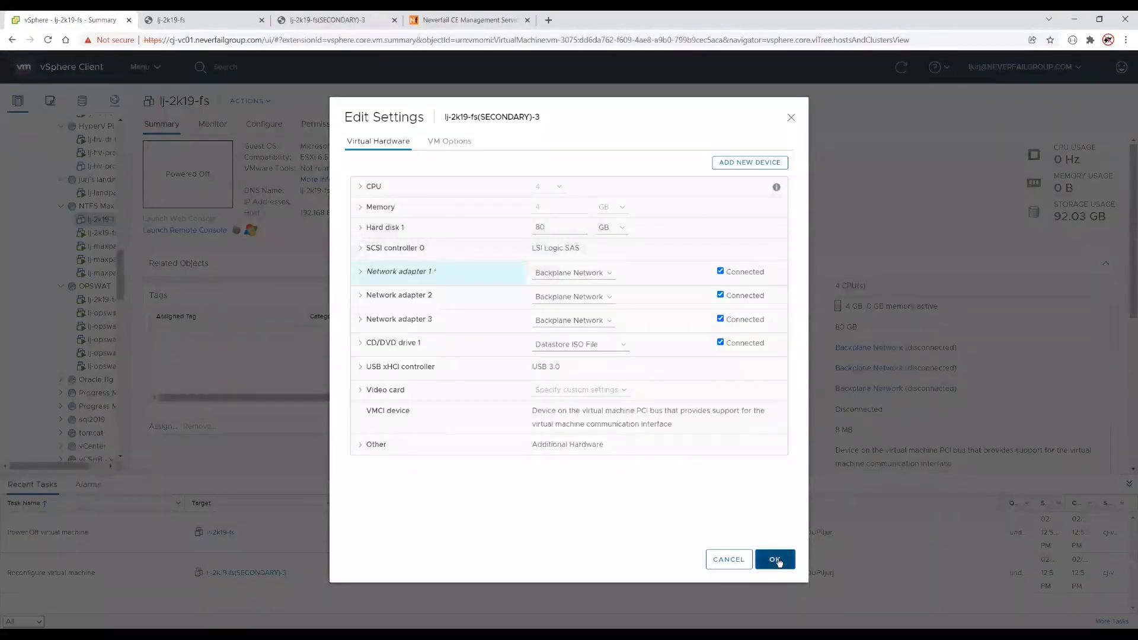
{"action": "left_click", "coordinate": [777, 560]}
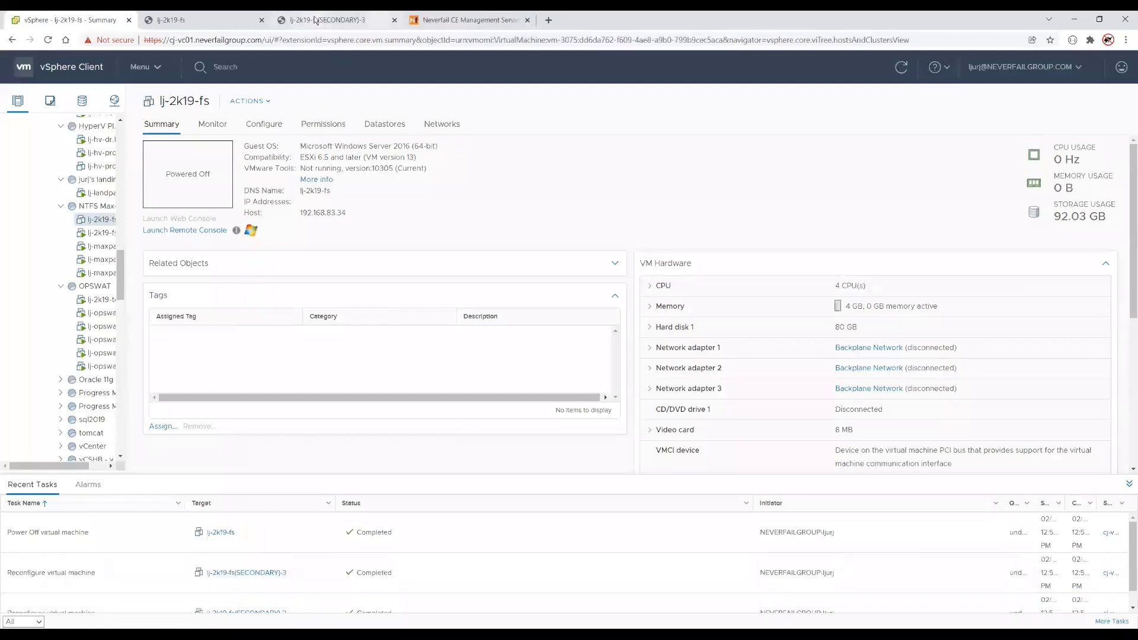
{"action": "left_click", "coordinate": [315, 20]}
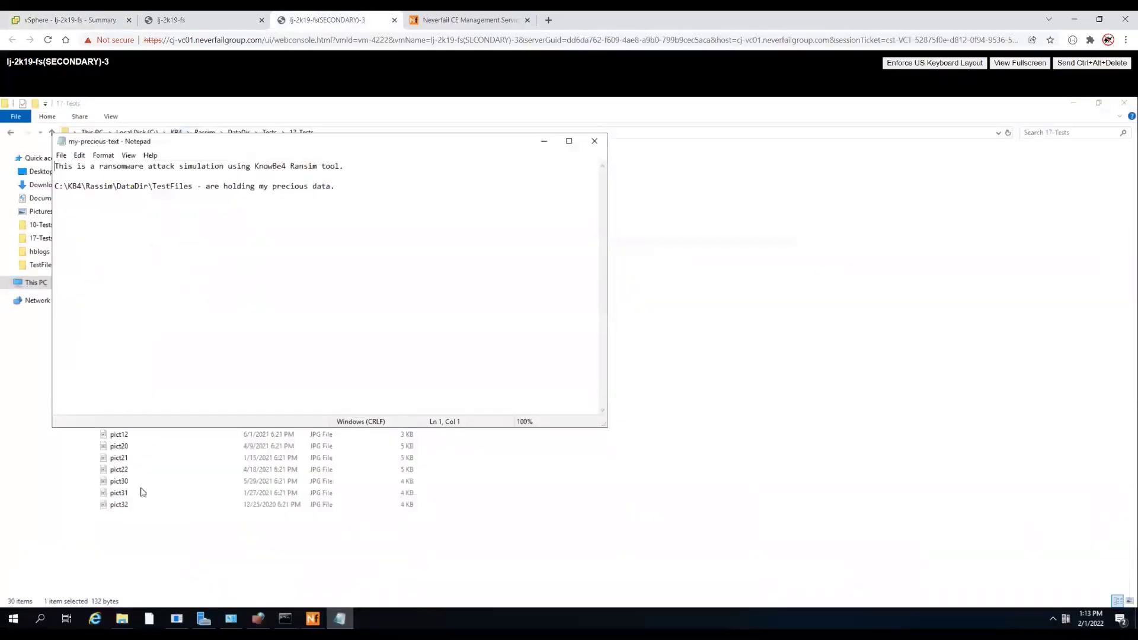
- Rerun ipconfig and confirm the Public adapter's IPv4 address is back at 192.168.69.111
{"action": "left_click", "coordinate": [1073, 104]}
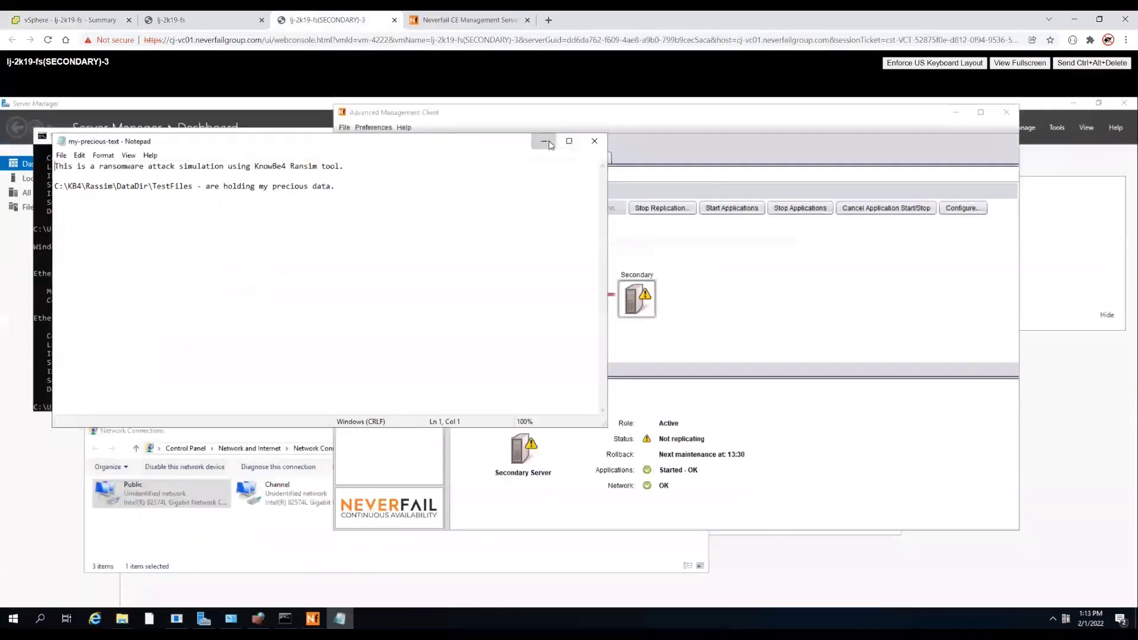
{"action": "left_click", "coordinate": [547, 144]}
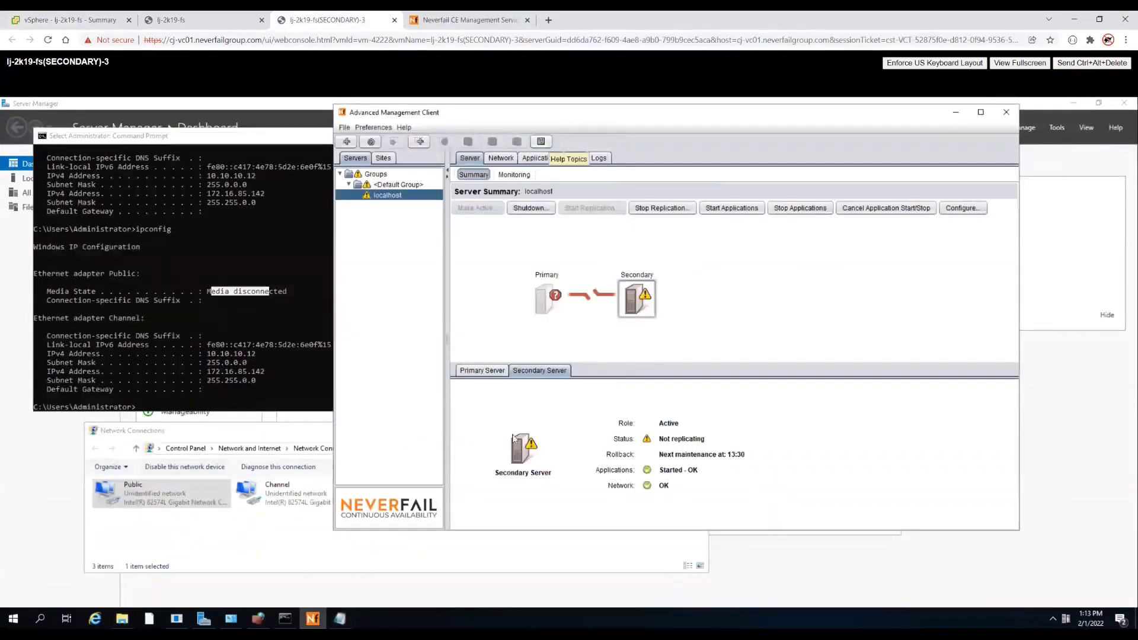
{"action": "left_click", "coordinate": [198, 389]}
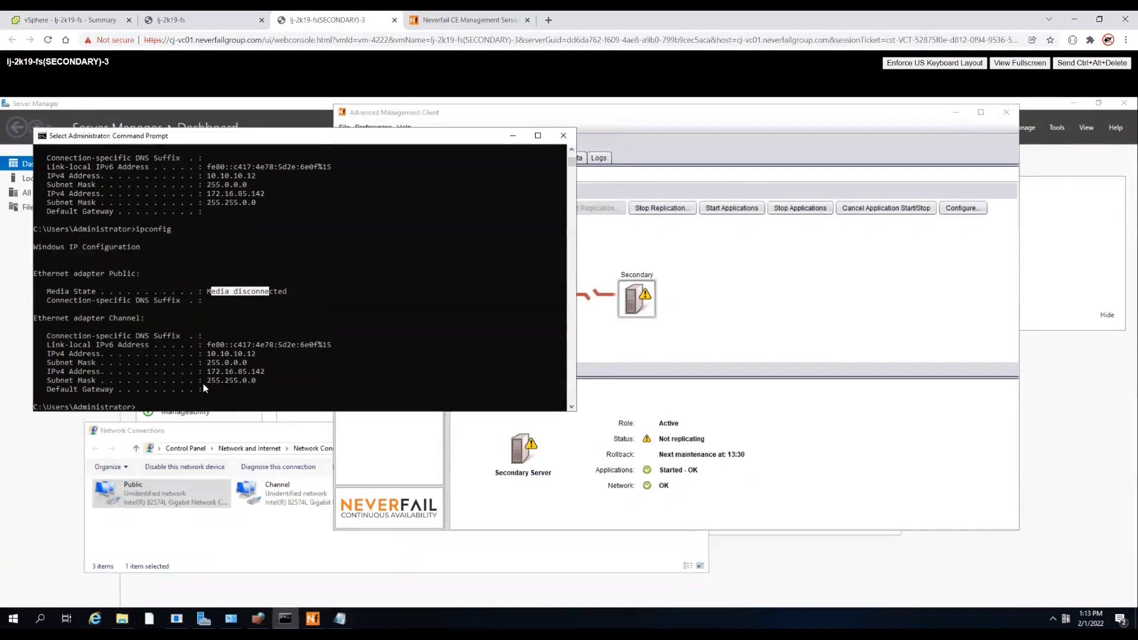
{"action": "key", "text": "Up"}
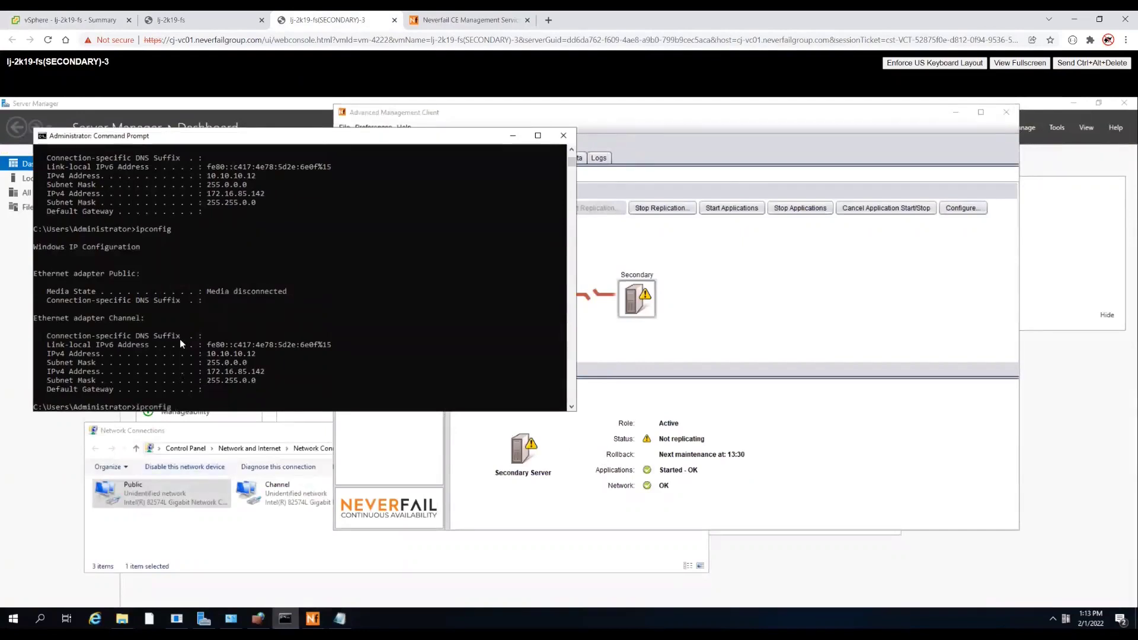
{"action": "key", "text": "Return"}
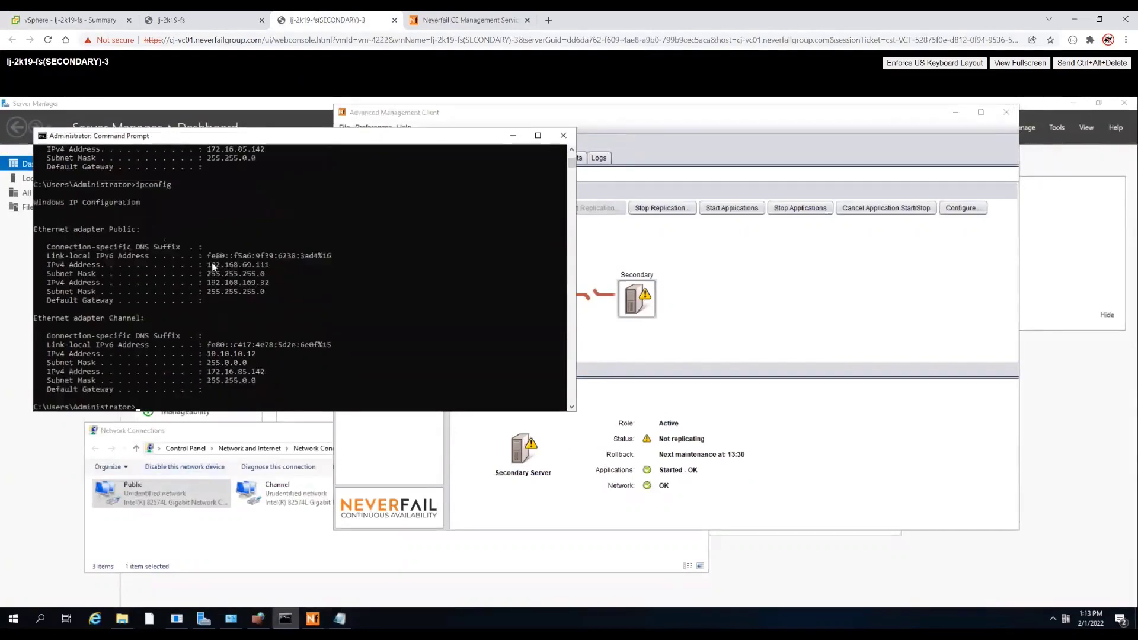
{"action": "left_click_drag", "start_coordinate": [207, 266], "coordinate": [270, 268]}
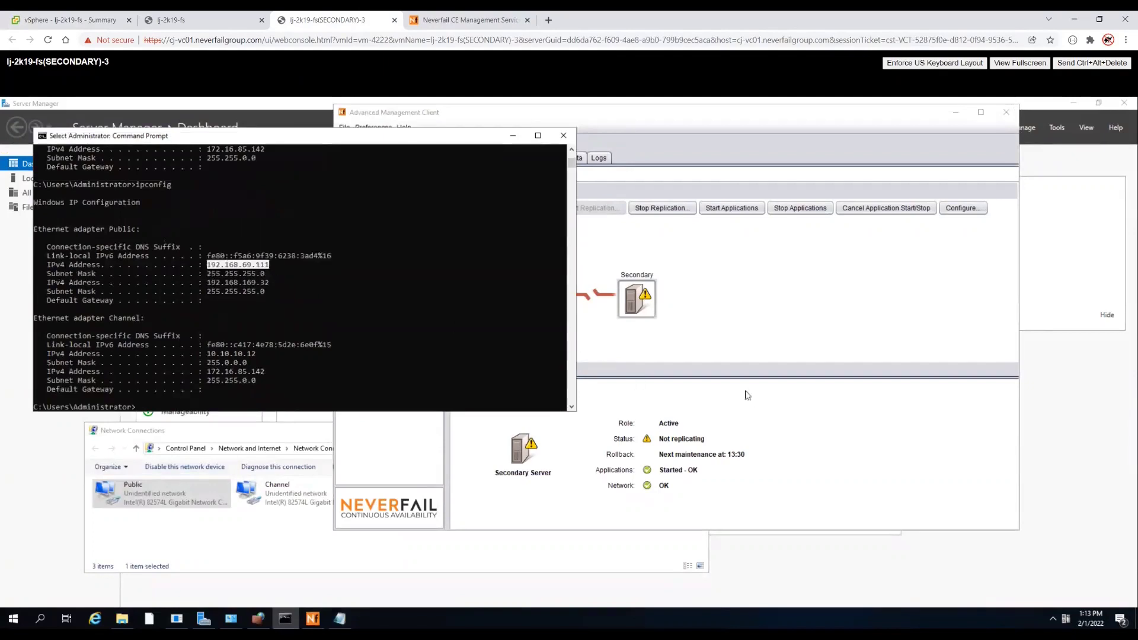
- Show the file filters list under Data in the Advanced Management Client
{"action": "left_click", "coordinate": [648, 191]}
{"action": "left_click", "coordinate": [574, 159]}
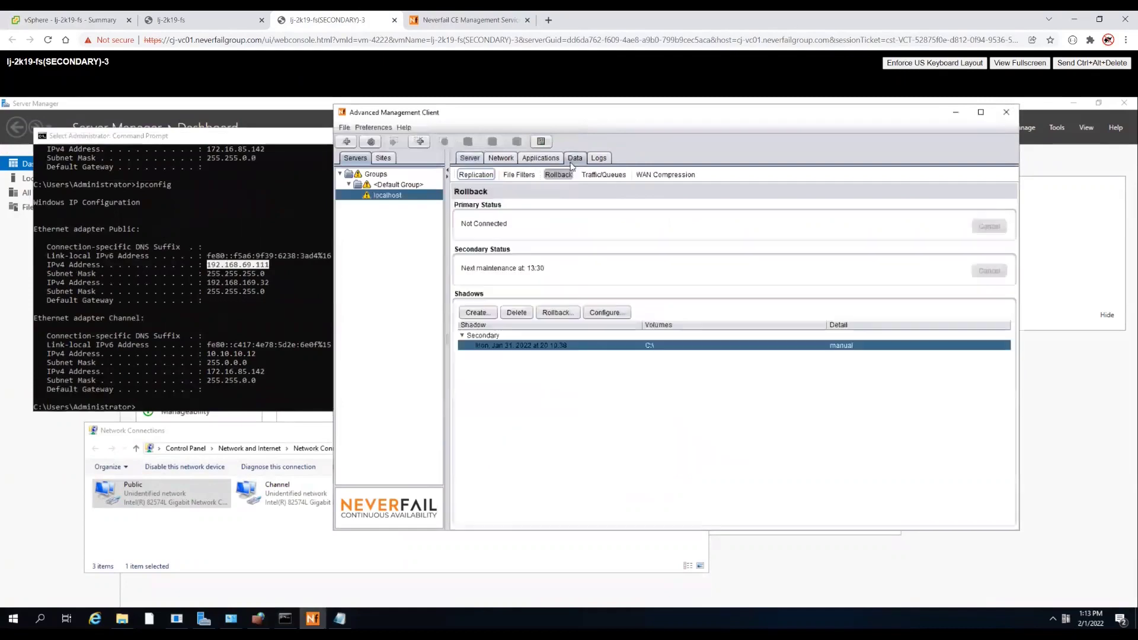
{"action": "left_click", "coordinate": [519, 175]}
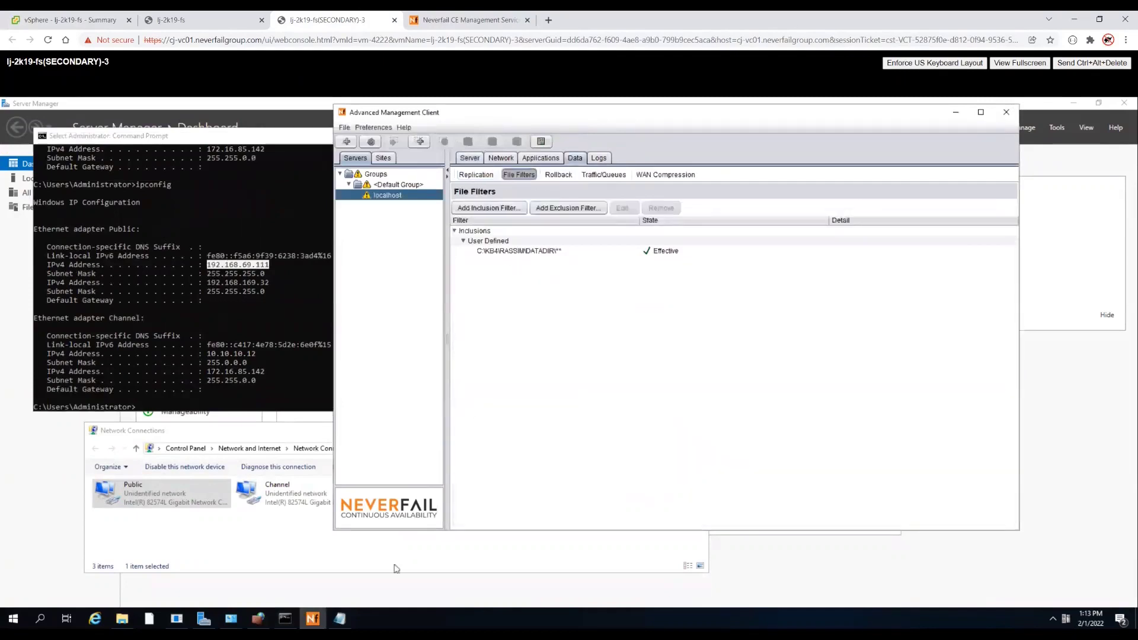